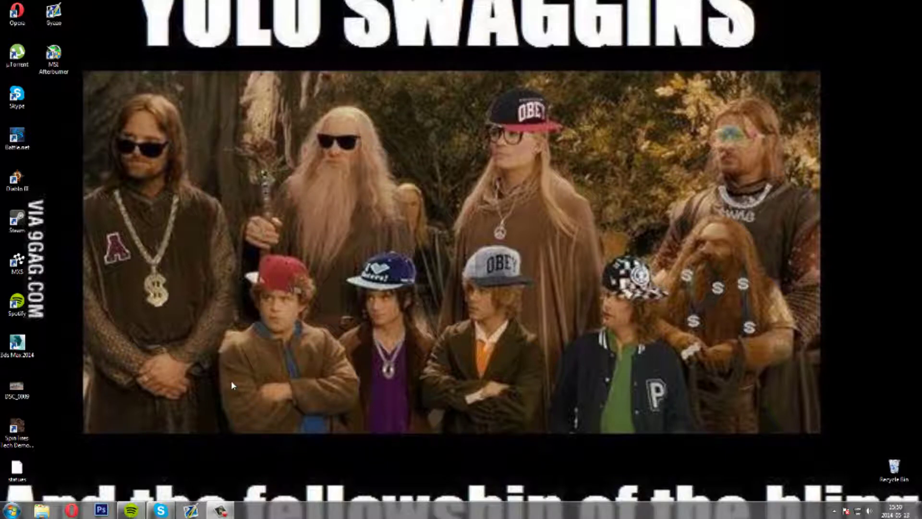
# Set the DSC_0009 picture as the desktop background and adjust its fit so the whole photo shows.
pyautogui.rightClick(17, 387)
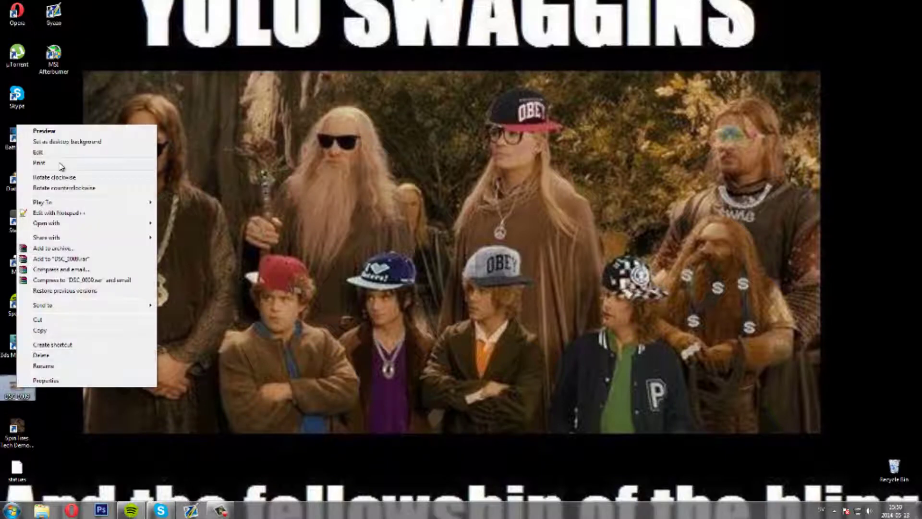
pyautogui.click(59, 142)
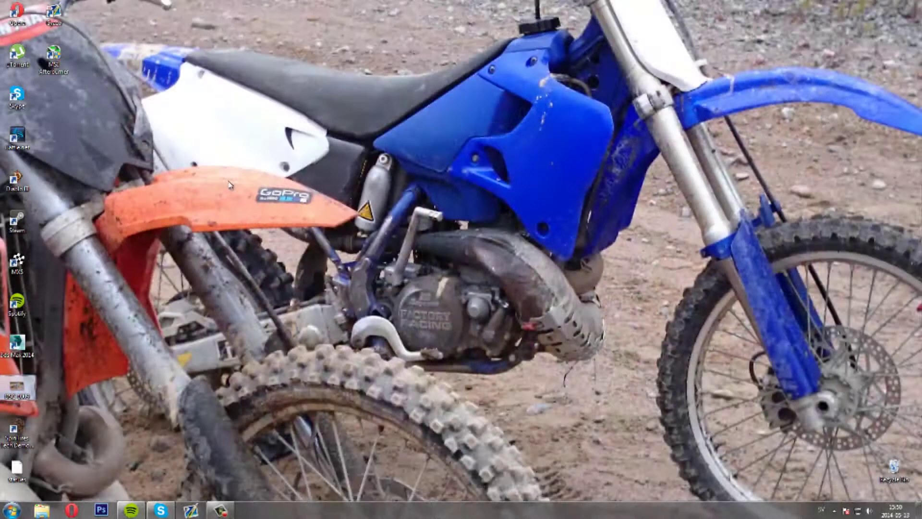
pyautogui.rightClick(229, 185)
pyautogui.click(261, 307)
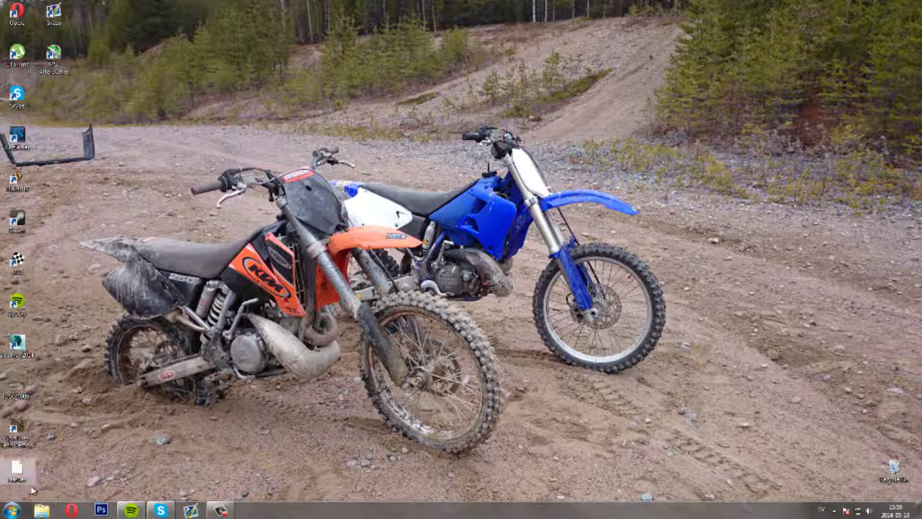
# Launch MX Simulator and return from the graphics and sound setup to the main menu.
pyautogui.click(10, 510)
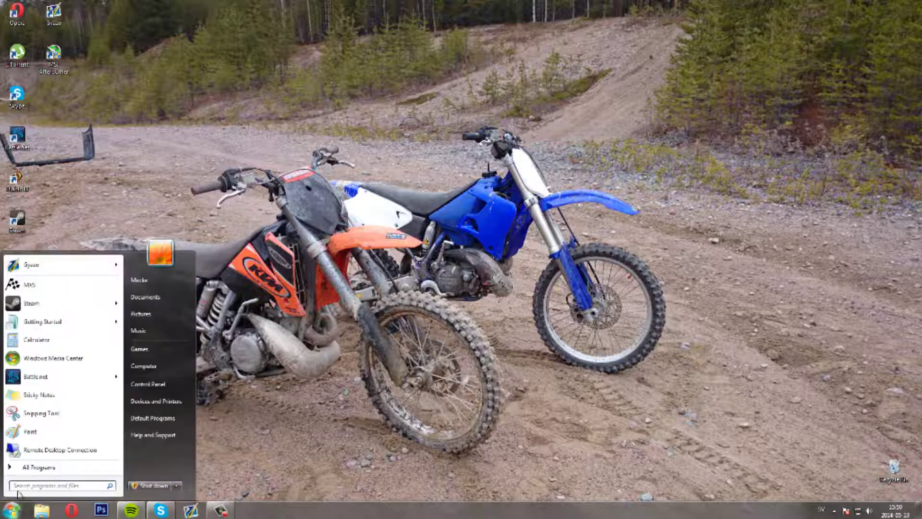
pyautogui.click(29, 284)
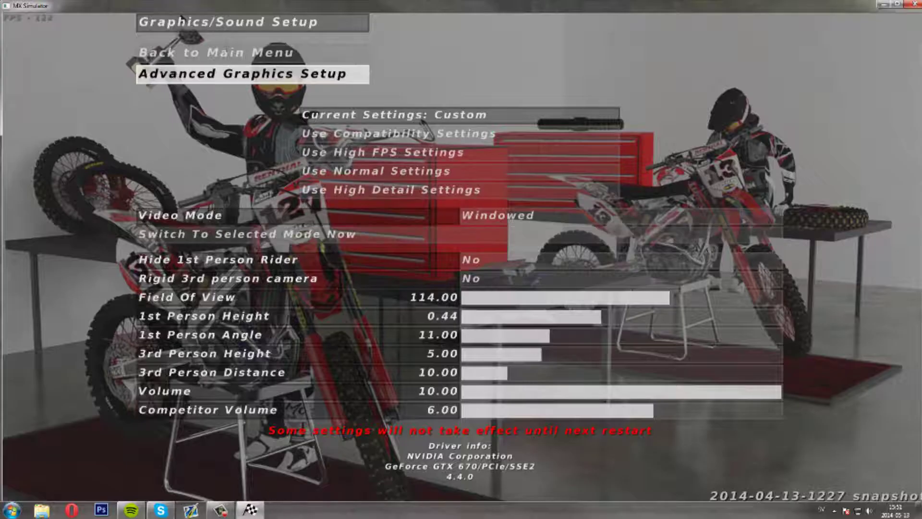
pyautogui.click(346, 52)
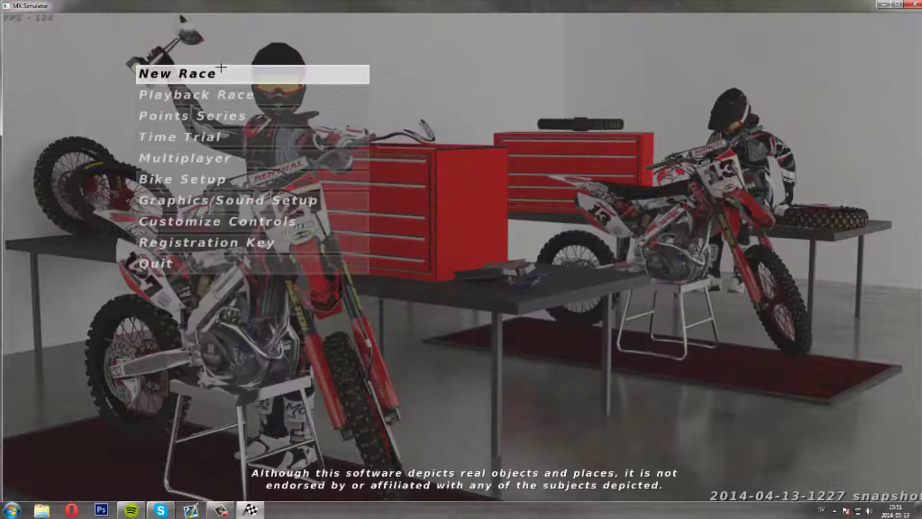
# Start a new race on the !!Apexmotocrosstrack track.
pyautogui.click(232, 76)
pyautogui.click(576, 53)
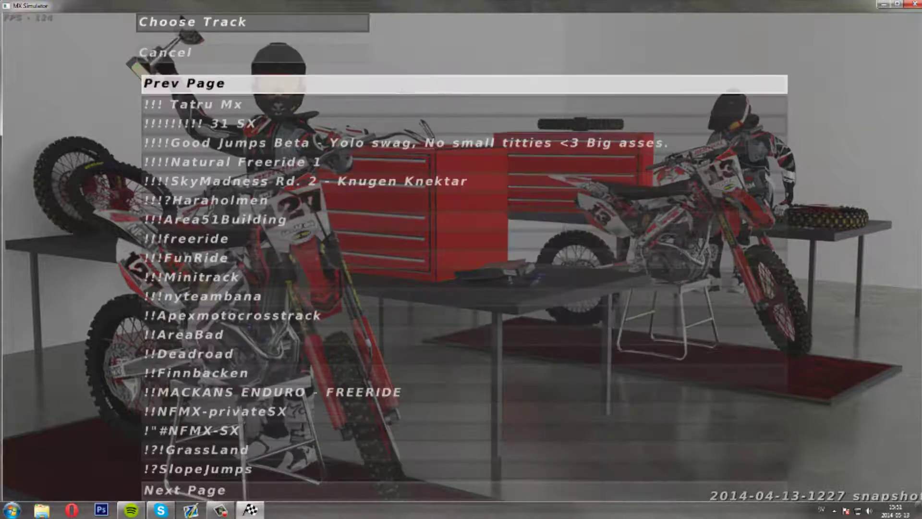
pyautogui.click(221, 315)
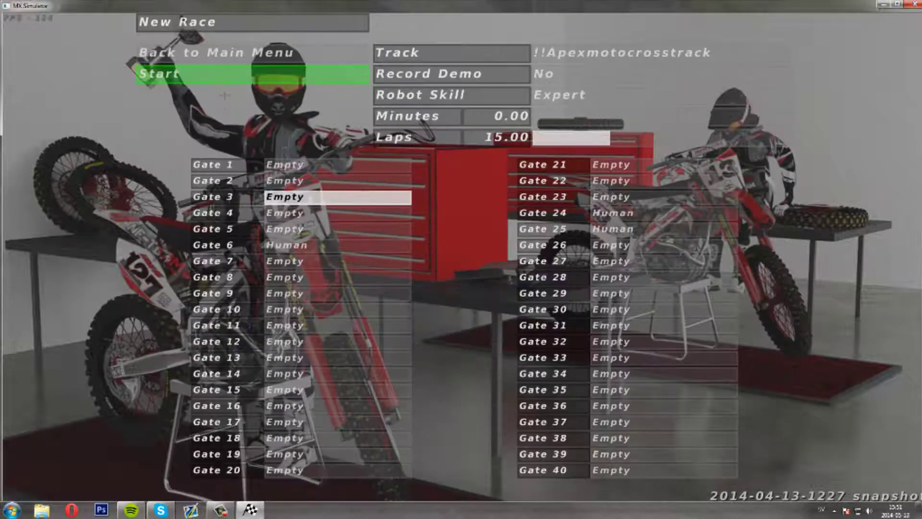
pyautogui.click(222, 72)
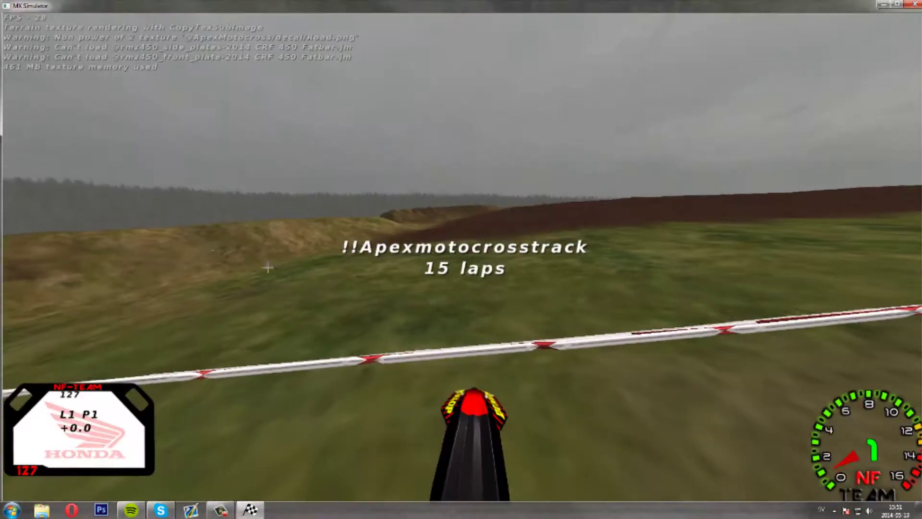
# Open the track editor and look over the track layout from above.
pyautogui.press('e')
pyautogui.moveTo(377, 262); pyautogui.dragTo(261, 127)
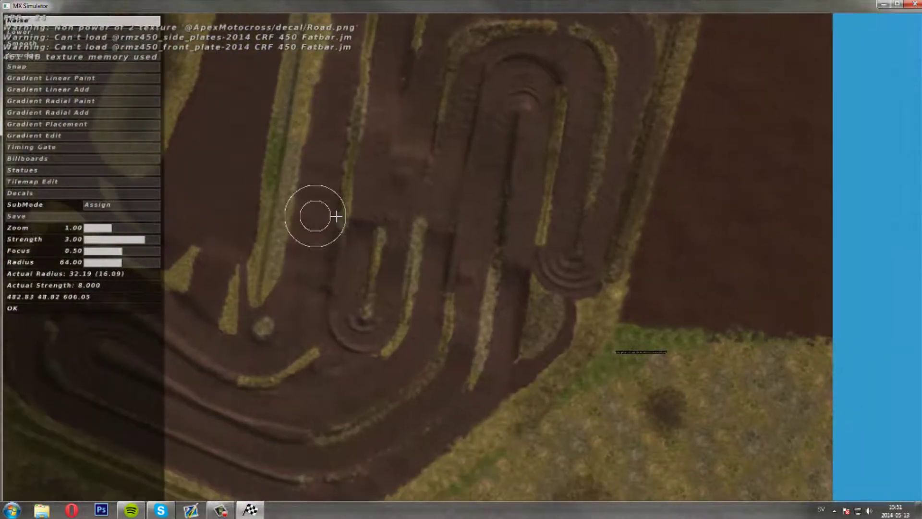
pyautogui.moveTo(316, 217); pyautogui.dragTo(397, 315)
pyautogui.moveTo(316, 402); pyautogui.dragTo(419, 281)
pyautogui.moveTo(408, 343)
pyautogui.mouseDown()
pyautogui.moveTo(595, 216)
pyautogui.moveTo(706, 210)
pyautogui.moveTo(436, 317)
pyautogui.moveTo(317, 279)
pyautogui.mouseUp()
pyautogui.moveTo(510, 191)
pyautogui.mouseDown()
pyautogui.moveTo(422, 411)
pyautogui.moveTo(446, 387)
pyautogui.moveTo(540, 394)
pyautogui.moveTo(432, 365)
pyautogui.moveTo(380, 365)
pyautogui.moveTo(388, 394)
pyautogui.moveTo(405, 303)
pyautogui.moveTo(309, 179)
pyautogui.moveTo(360, 185)
pyautogui.moveTo(396, 238)
pyautogui.moveTo(586, 288)
pyautogui.mouseUp()
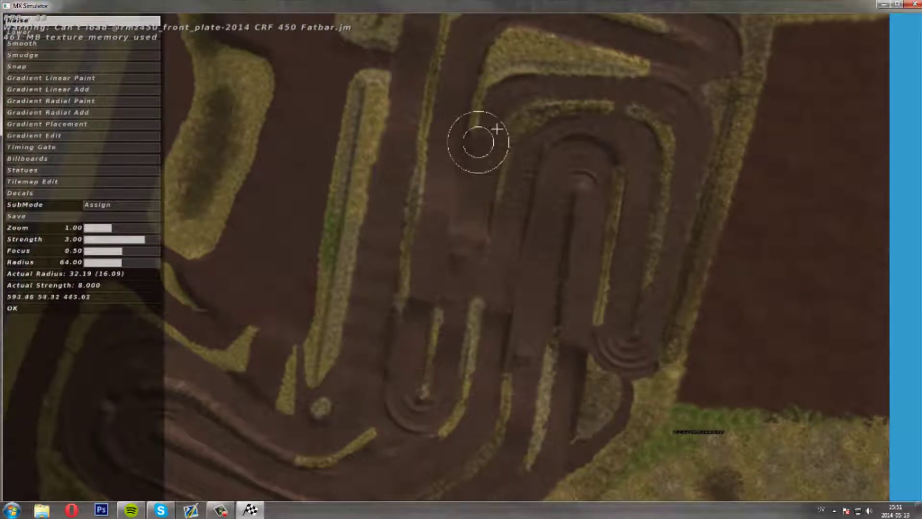
# Open a Windows Explorer window and quit MX Simulator.
pyautogui.press('Escape')
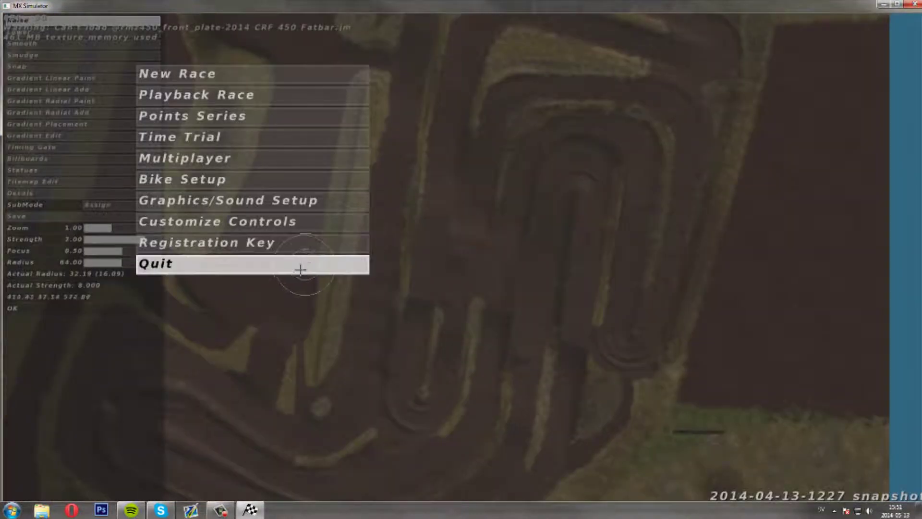
pyautogui.press('Escape')
pyautogui.click(43, 510)
pyautogui.click(334, 267)
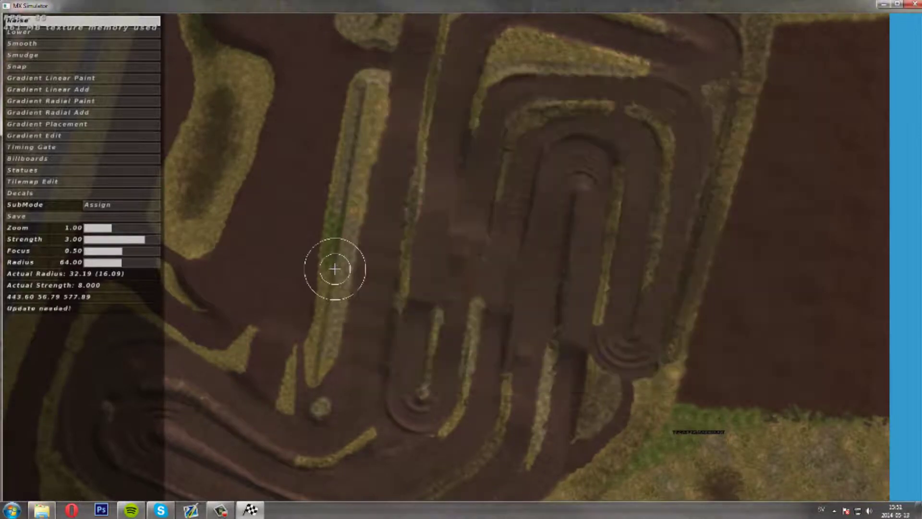
pyautogui.press('Escape')
pyautogui.click(294, 267)
pyautogui.press('Return')
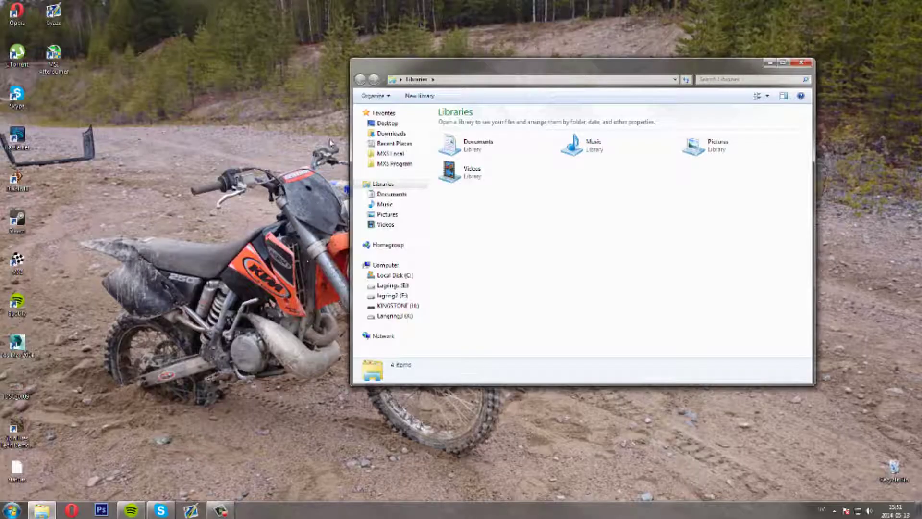
# Open the ApexMotocross folder inside MXS Local and select its statues file.
pyautogui.click(390, 153)
pyautogui.click(469, 124)
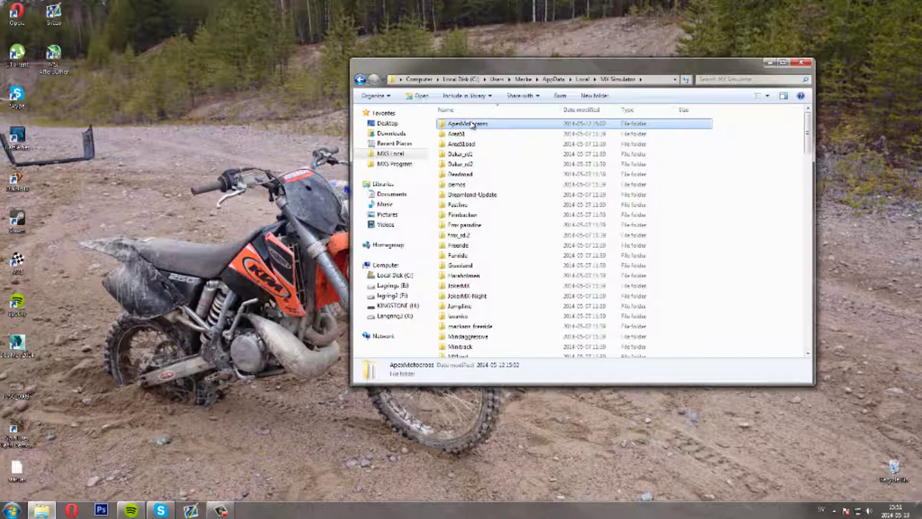
pyautogui.doubleClick(473, 125)
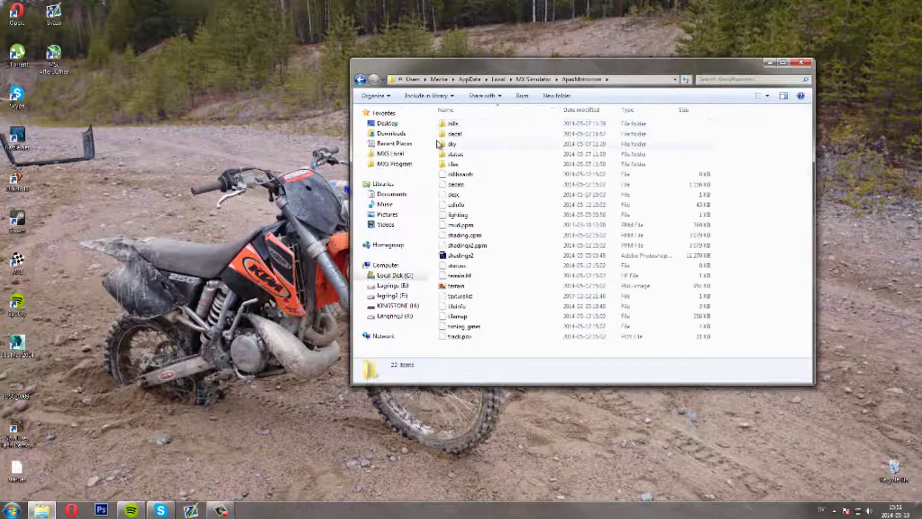
pyautogui.press('BackSpace')
pyautogui.doubleClick(465, 124)
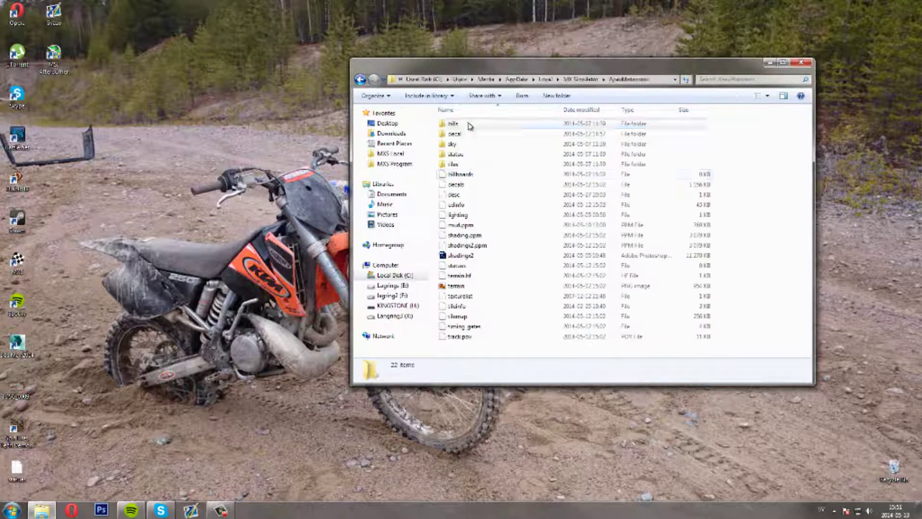
pyautogui.click(483, 267)
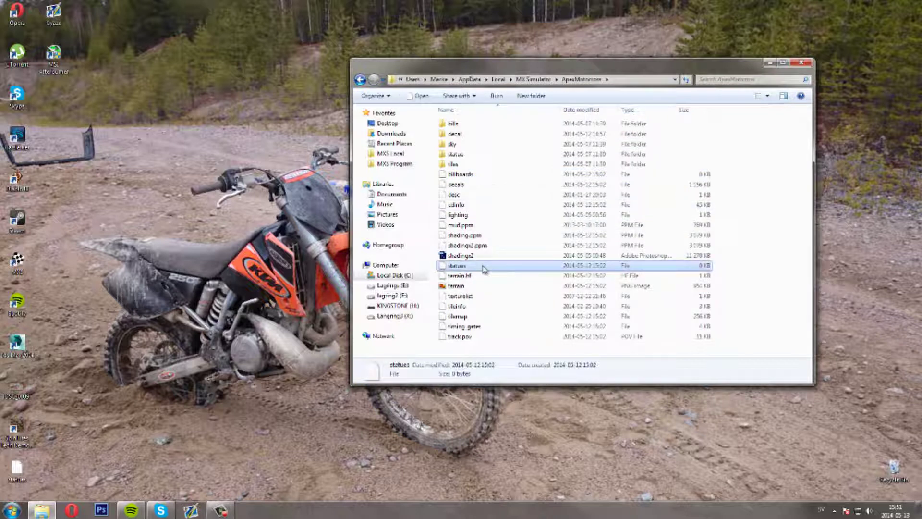
pyautogui.click(448, 268)
pyautogui.click(250, 272)
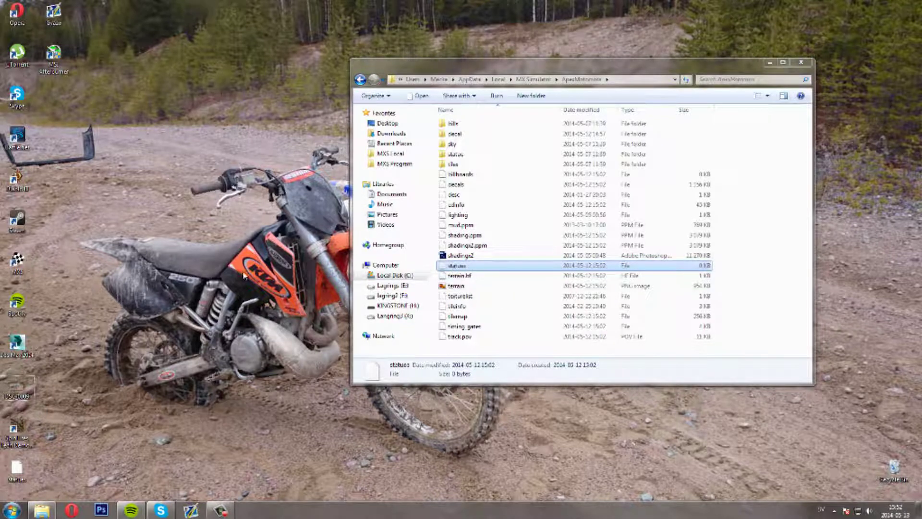
# Open the desktop copy of the statues file in Notepad++, look through its entries and close it.
pyautogui.click(15, 474)
pyautogui.rightClick(15, 474)
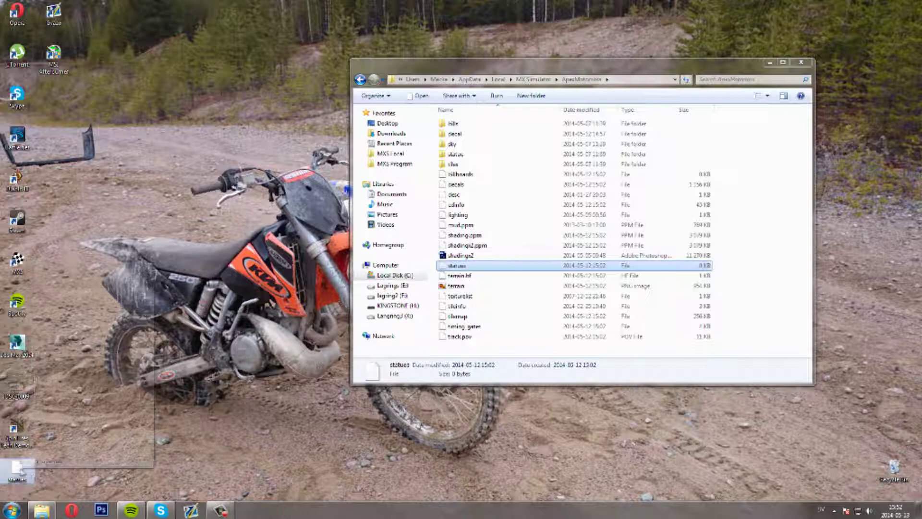
pyautogui.click(46, 305)
pyautogui.scroll(-20, 301, 169)
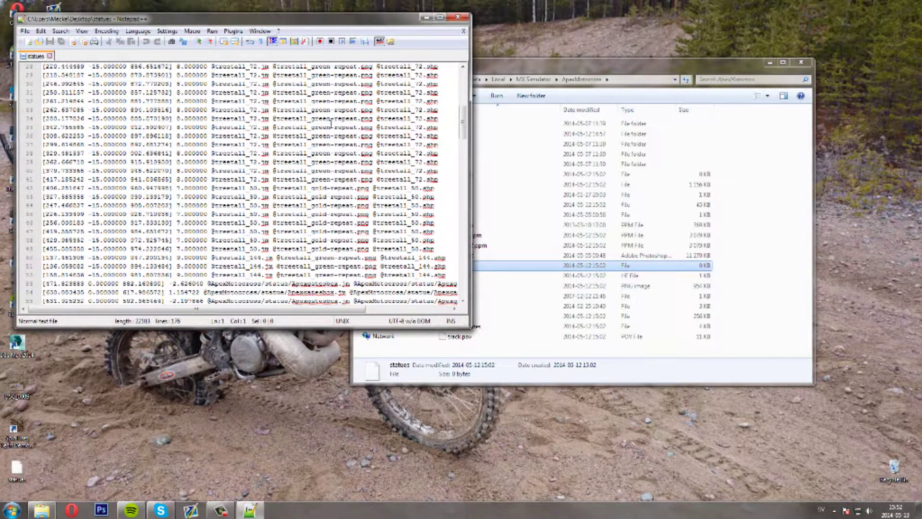
pyautogui.scroll(20, 379, 144)
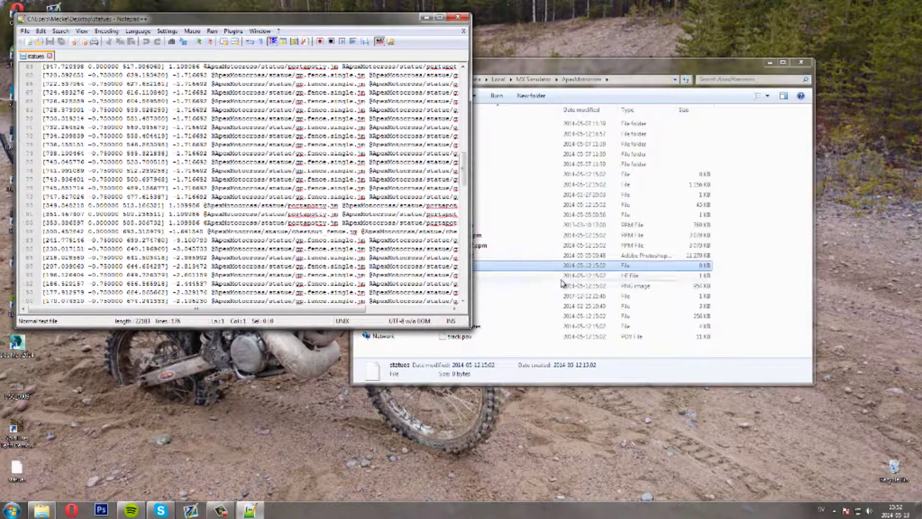
pyautogui.click(457, 17)
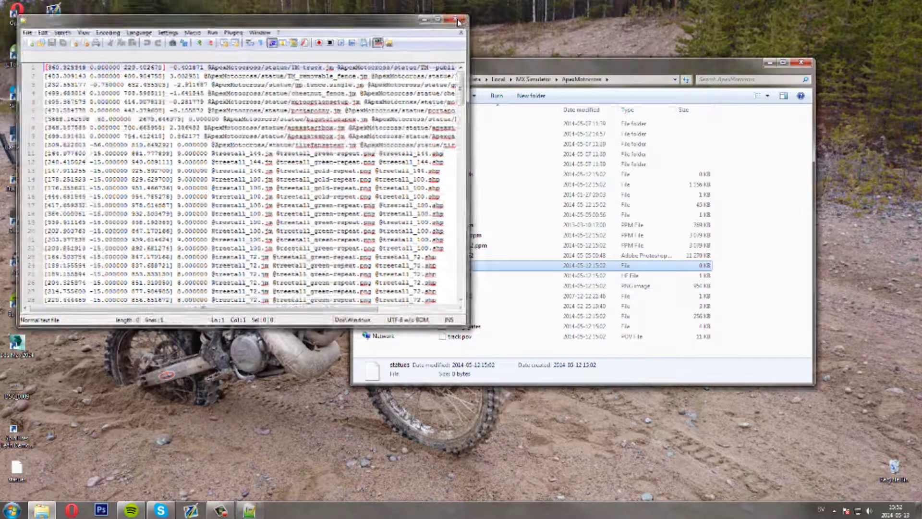
# Look through the images in the ApexMotocross decal folder and return to the track folder.
pyautogui.press('Up')
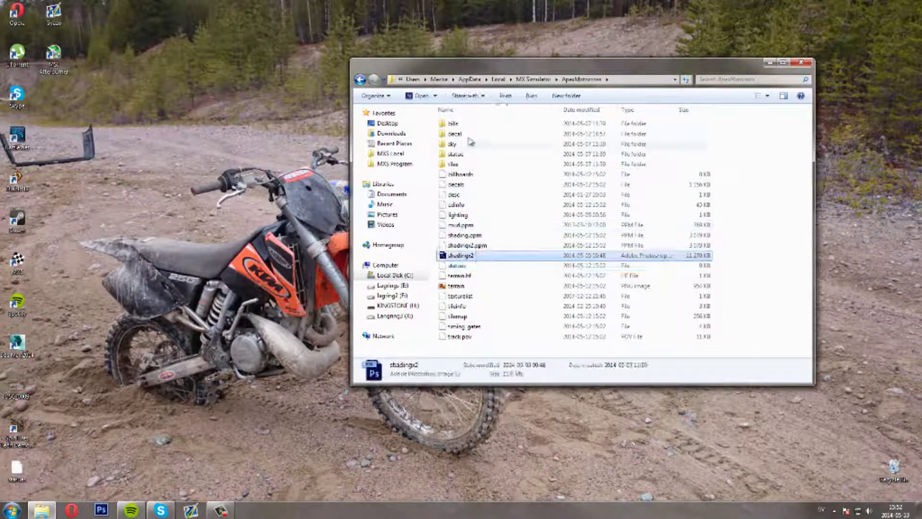
pyautogui.click(463, 134)
pyautogui.doubleClick(462, 135)
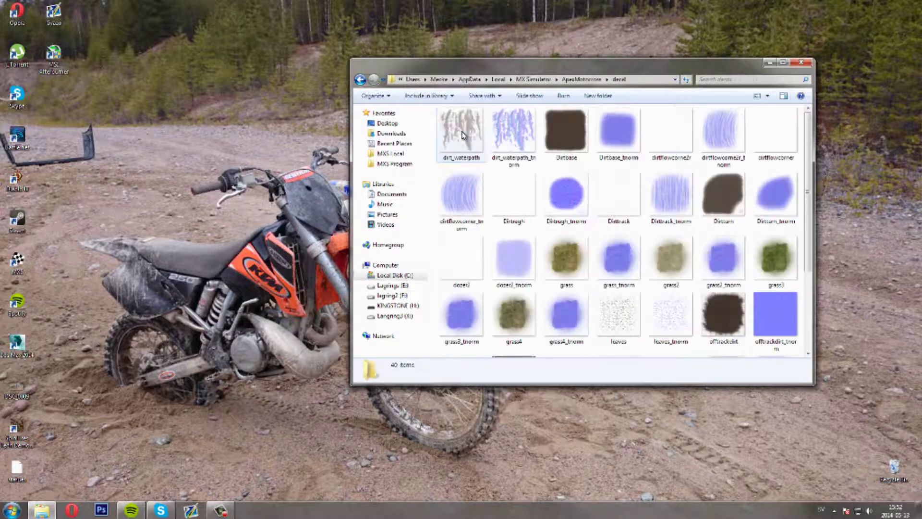
pyautogui.scroll(-3, 493, 171)
pyautogui.scroll(3, 494, 171)
pyautogui.press('BackSpace')
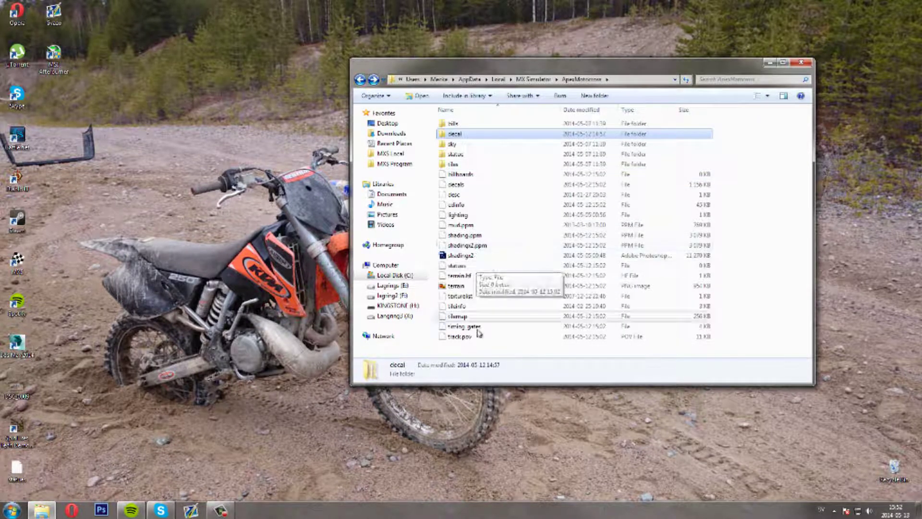
# Delete the track.pov file from the ApexMotocross folder.
pyautogui.click(461, 337)
pyautogui.press('Delete')
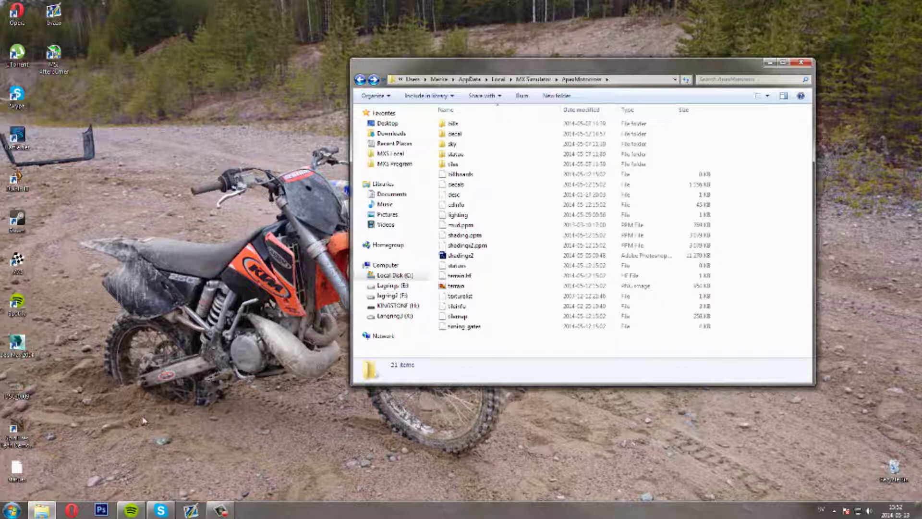
# Search the installed programs for MSI Afterburner and launch it.
pyautogui.click(4, 513)
pyautogui.write('mx')
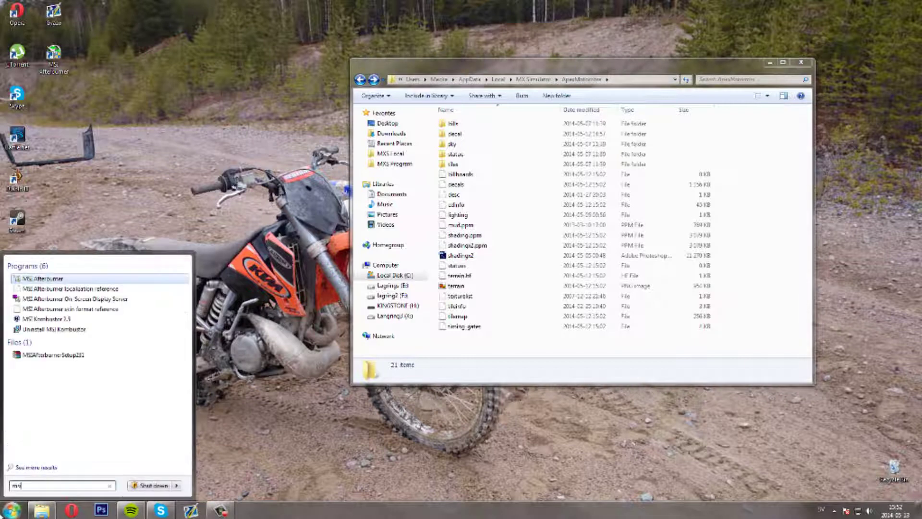
pyautogui.press('Return')
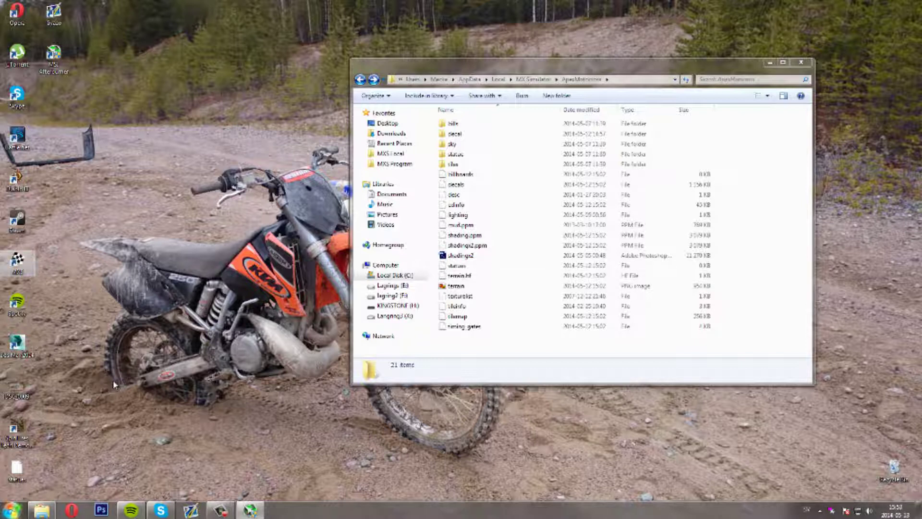
# Relaunch MX Simulator and start another race on !!Apexmotocrosstrack.
pyautogui.press('Return')
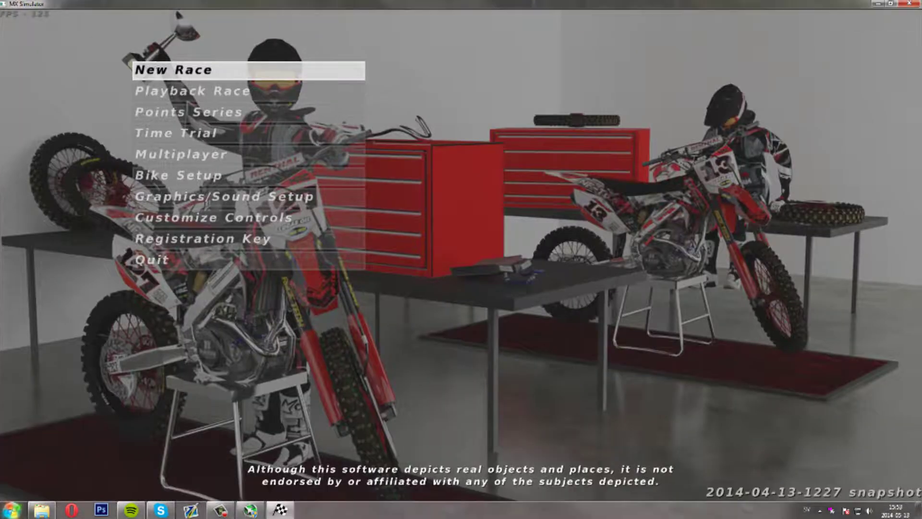
pyautogui.press('Return')
pyautogui.click(328, 76)
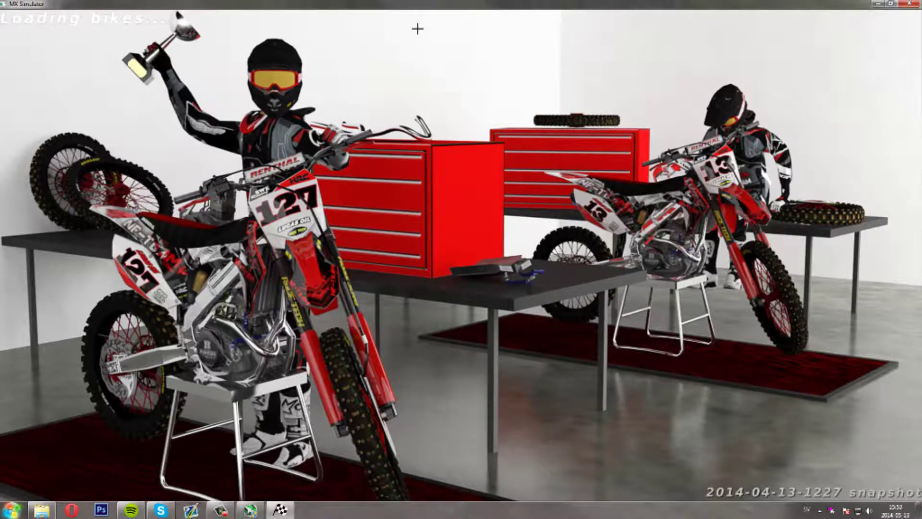
# In the advanced graphics setup, switch the Ground Texture Resolution to 1024x1024, advance it once more, and return to the track.
pyautogui.press('Escape')
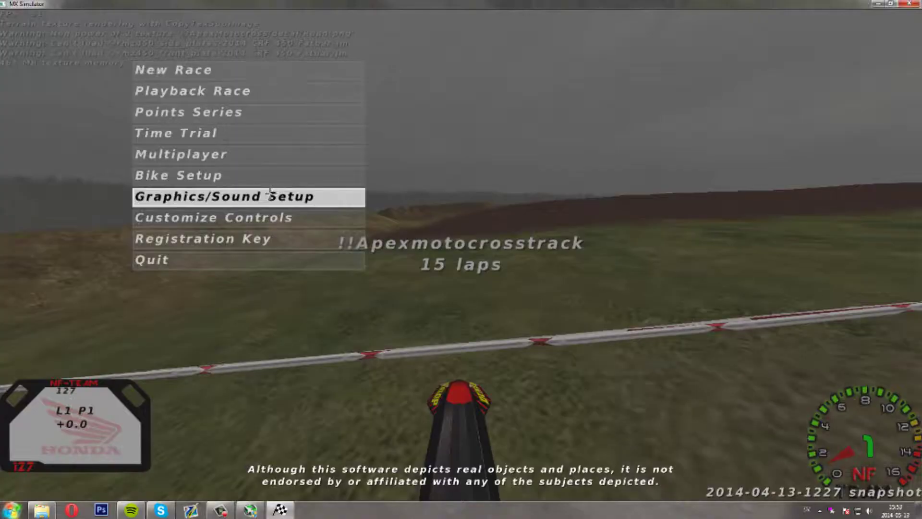
pyautogui.click(272, 195)
pyautogui.click(288, 69)
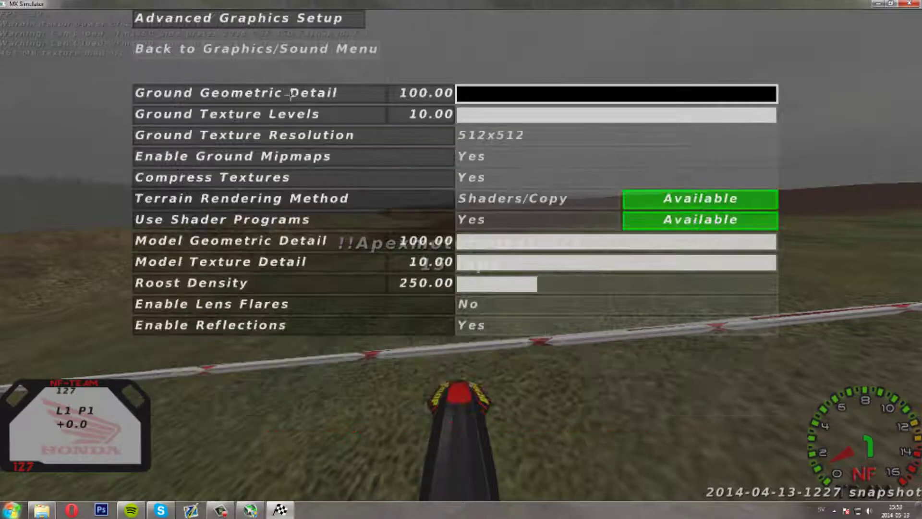
pyautogui.click(496, 137)
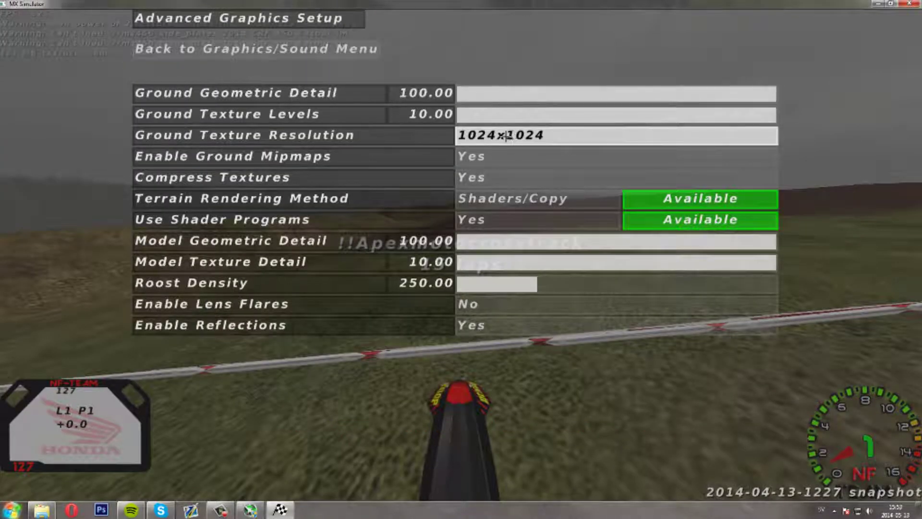
pyautogui.click(509, 137)
pyautogui.press('Escape')
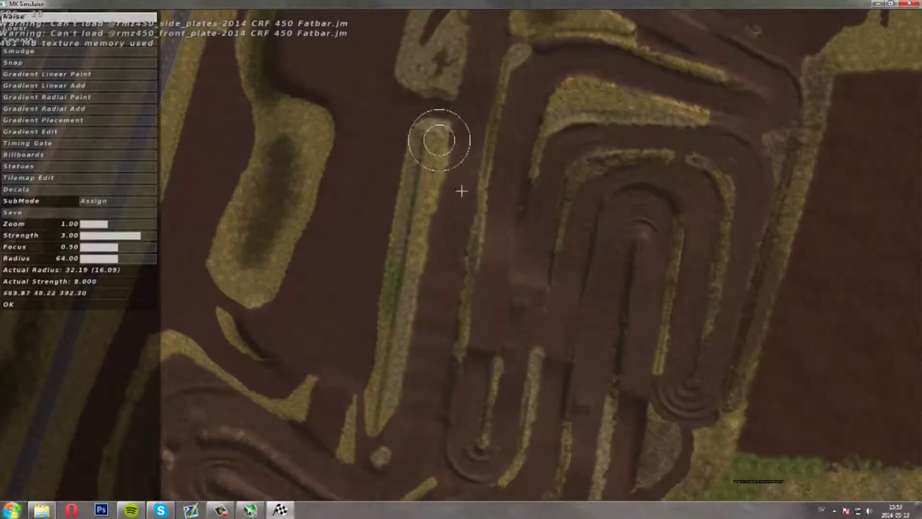
# Look around the track map and set the track editor's zoom to 3.00.
pyautogui.press('Up')
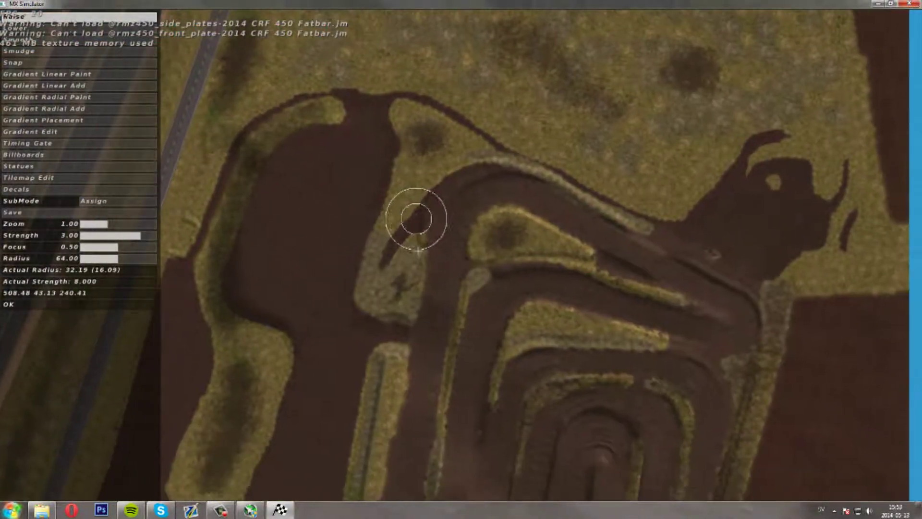
pyautogui.moveTo(417, 250)
pyautogui.mouseDown()
pyautogui.moveTo(516, 333)
pyautogui.moveTo(729, 427)
pyautogui.mouseUp()
pyautogui.moveTo(502, 321); pyautogui.dragTo(637, 232)
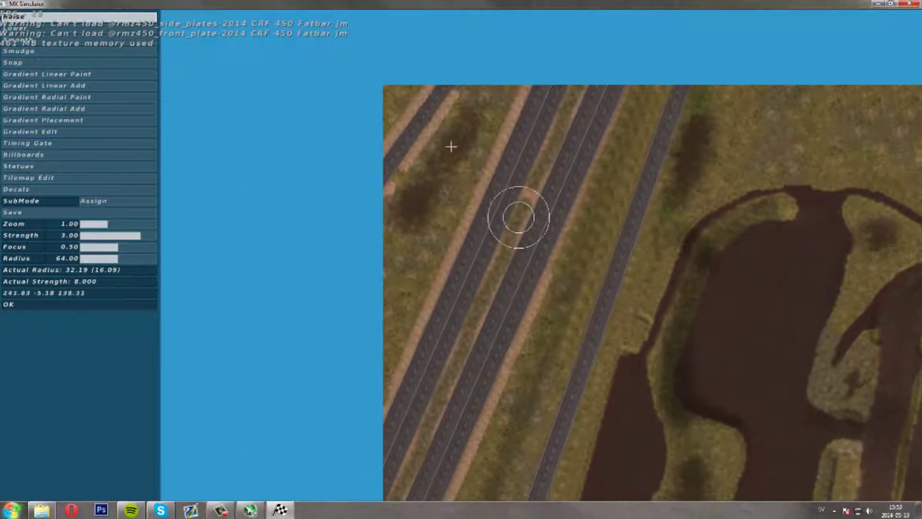
pyautogui.moveTo(519, 220); pyautogui.dragTo(379, 80)
pyautogui.moveTo(296, 76); pyautogui.dragTo(203, 87)
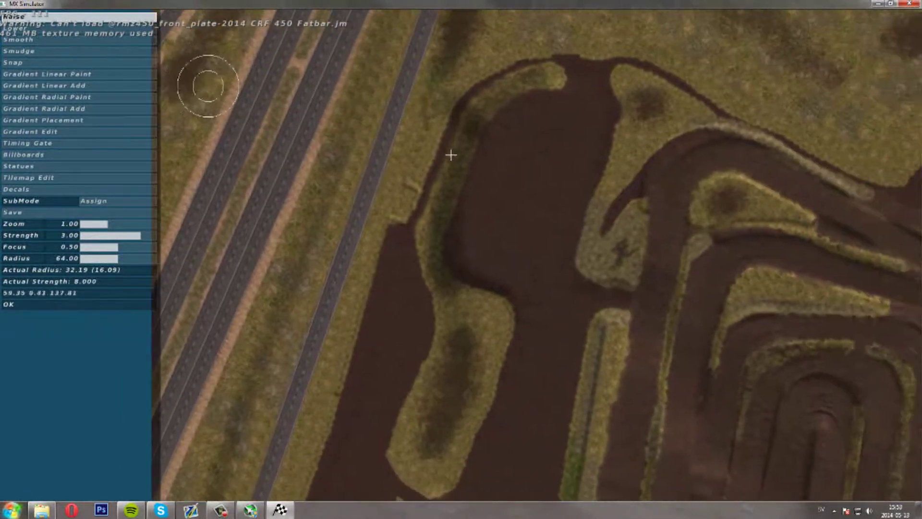
pyautogui.moveTo(622, 289)
pyautogui.mouseDown()
pyautogui.moveTo(463, 180)
pyautogui.moveTo(514, 294)
pyautogui.moveTo(490, 354)
pyautogui.moveTo(566, 307)
pyautogui.moveTo(618, 251)
pyautogui.moveTo(571, 267)
pyautogui.mouseUp()
pyautogui.moveTo(108, 223); pyautogui.dragTo(124, 222)
pyautogui.moveTo(120, 223); pyautogui.dragTo(122, 223)
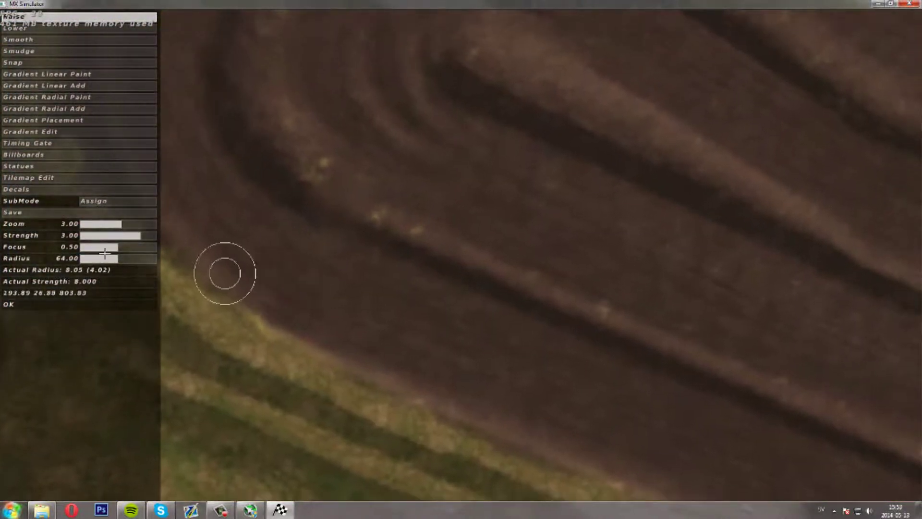
pyautogui.moveTo(126, 221); pyautogui.dragTo(121, 223)
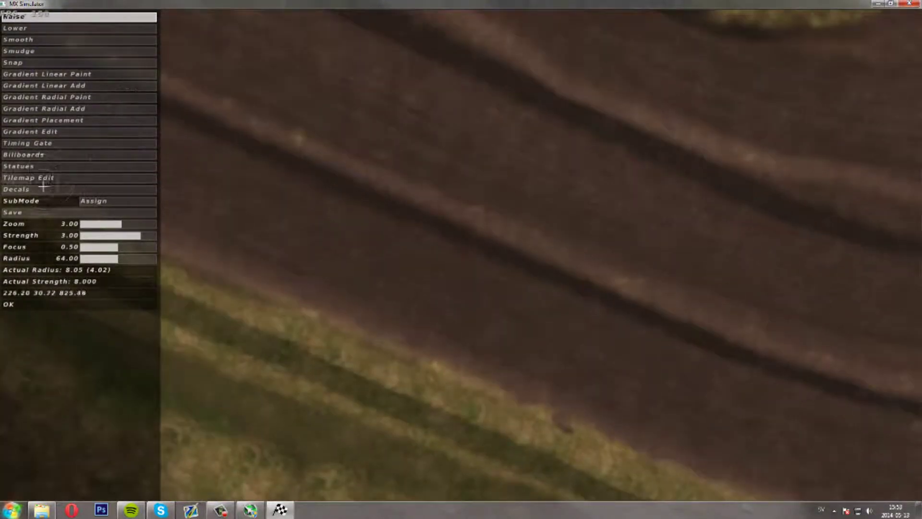
# Switch the track editor to Decals and set Hide different to Yes so the decal markers are hidden.
pyautogui.click(53, 189)
pyautogui.press('Down')
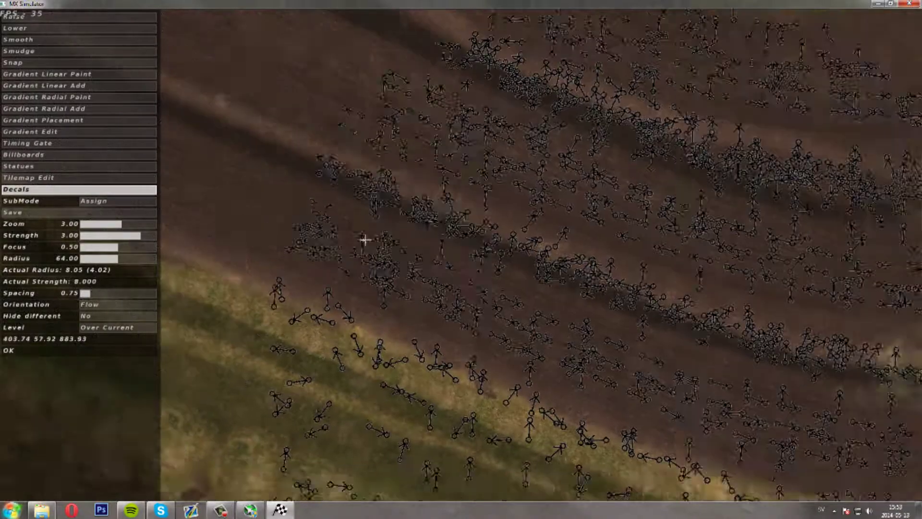
pyautogui.press('Right')
pyautogui.press('Up')
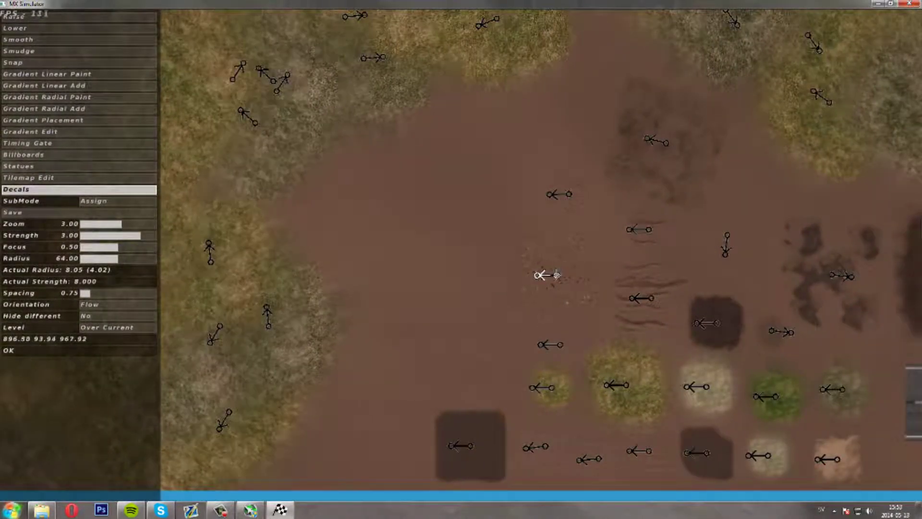
pyautogui.click(113, 316)
pyautogui.press('Left')
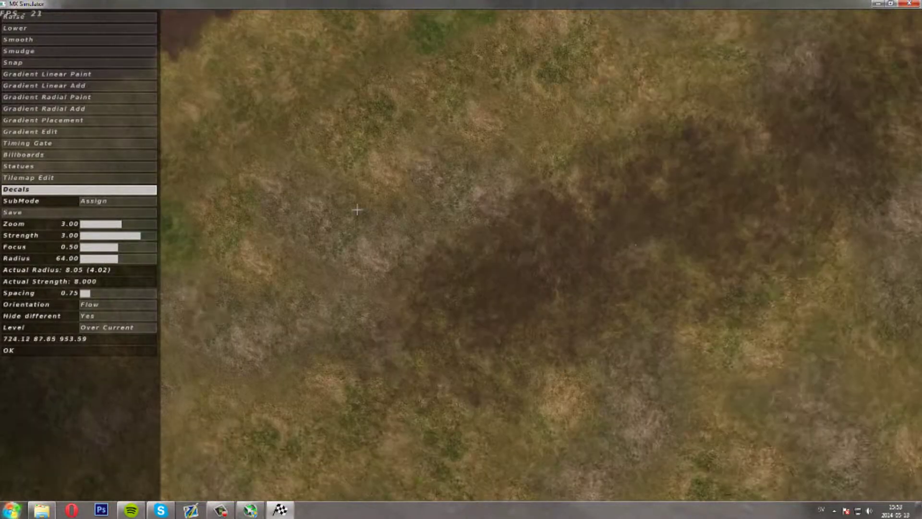
# Survey the track section by section in close-up, and set the zoom to -0.13 to fit the whole map.
pyautogui.press('Up')
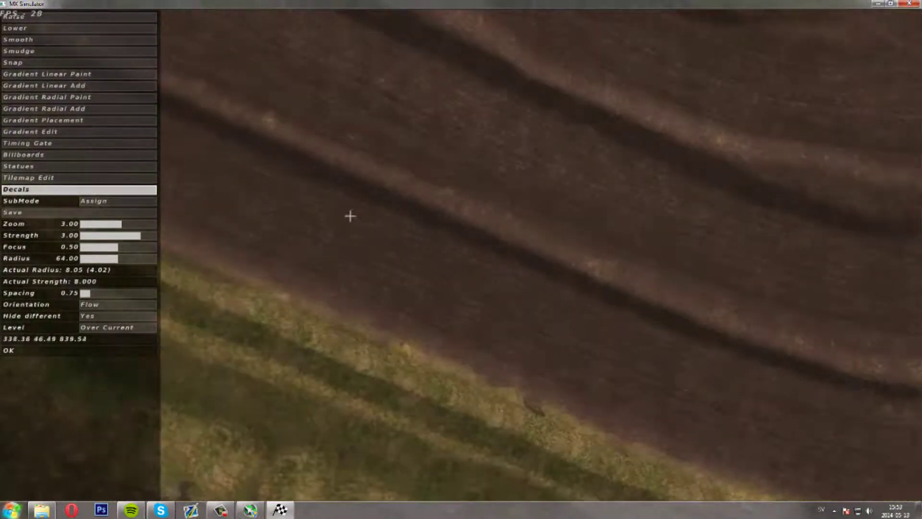
pyautogui.moveTo(213, 177); pyautogui.dragTo(627, 345)
pyautogui.moveTo(299, 278); pyautogui.dragTo(465, 317)
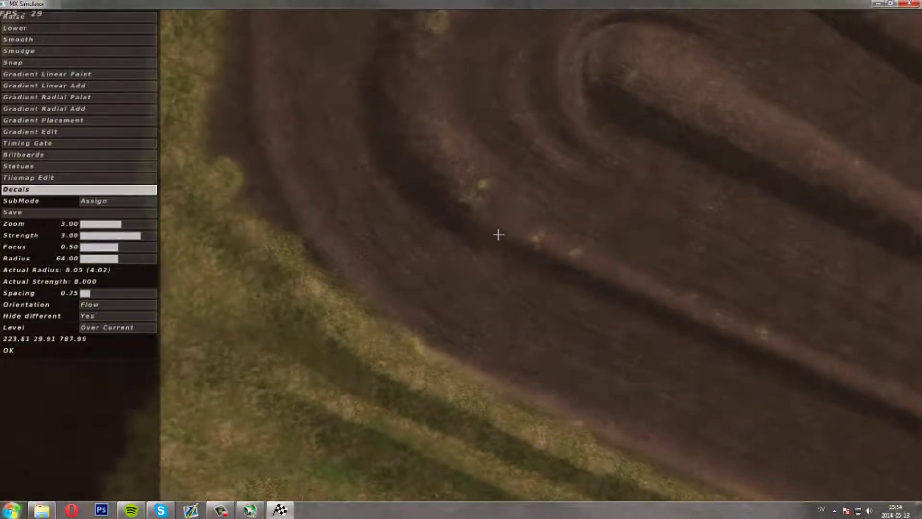
pyautogui.moveTo(498, 235); pyautogui.dragTo(436, 224)
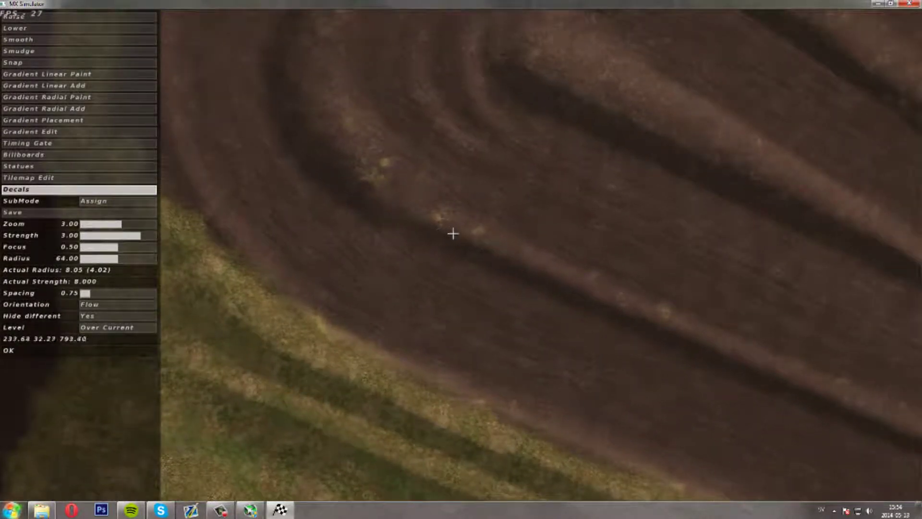
pyautogui.moveTo(463, 271); pyautogui.dragTo(247, 275)
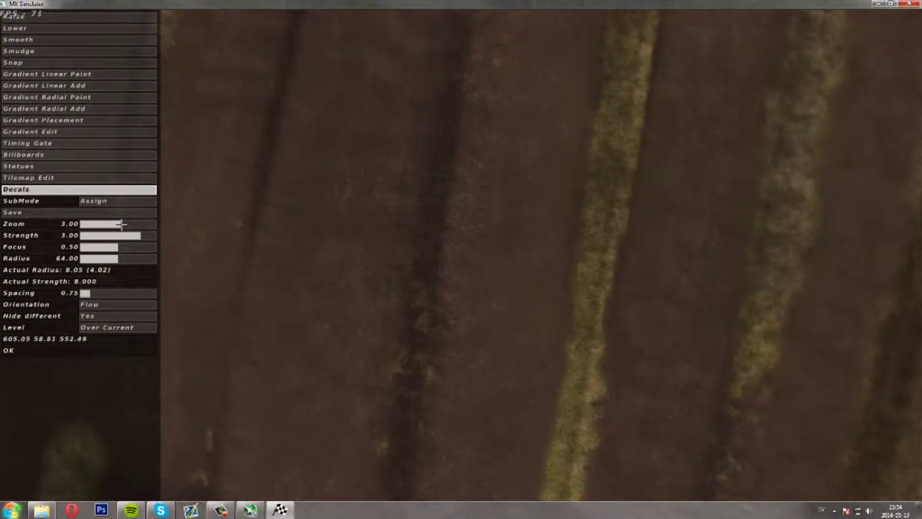
pyautogui.moveTo(121, 224); pyautogui.dragTo(101, 224)
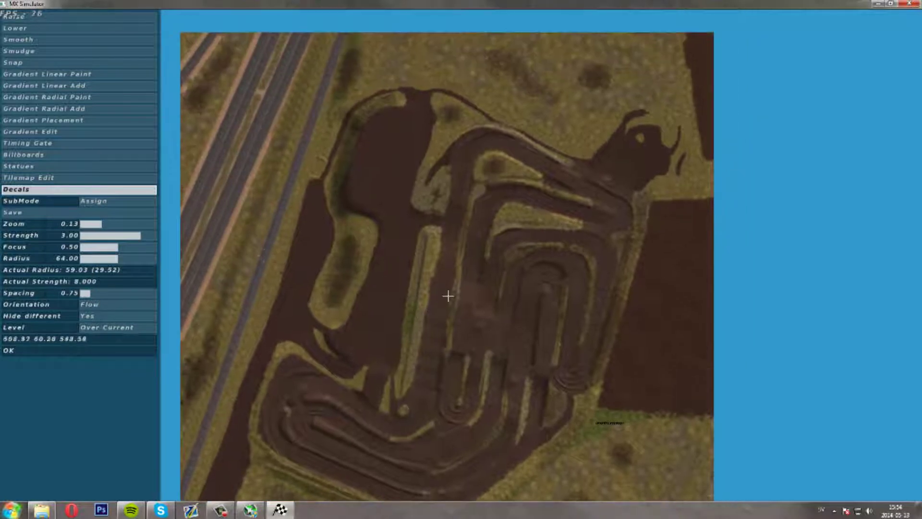
pyautogui.moveTo(102, 224); pyautogui.dragTo(99, 222)
pyautogui.moveTo(269, 213); pyautogui.dragTo(255, 236)
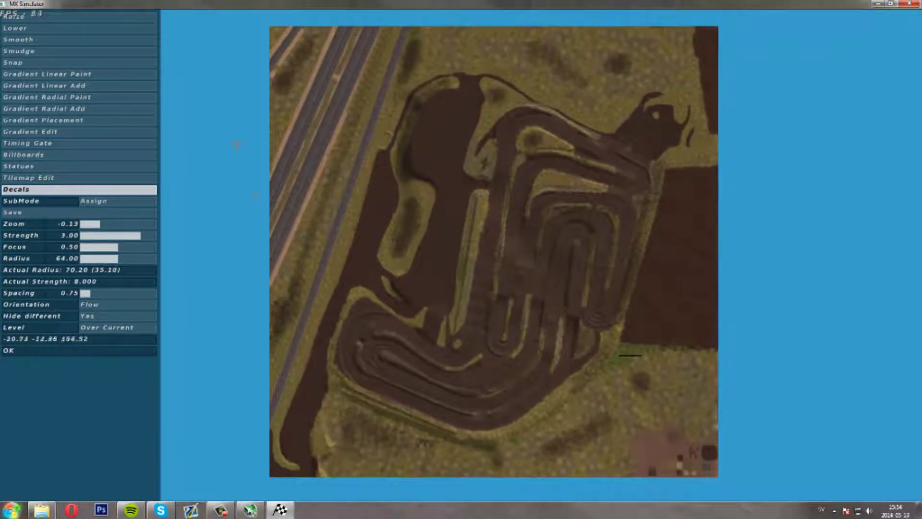
# Leave the track editor and quit MX Simulator.
pyautogui.press('Escape')
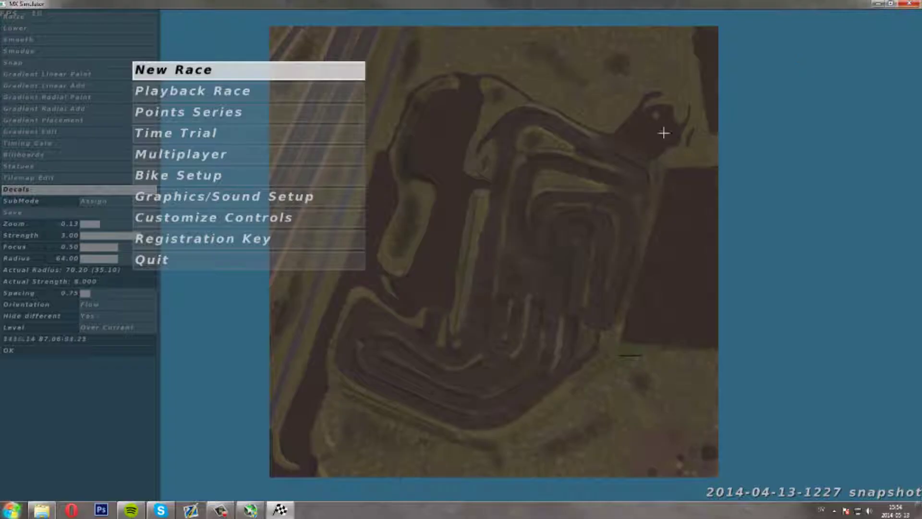
pyautogui.click(280, 263)
pyautogui.click(280, 265)
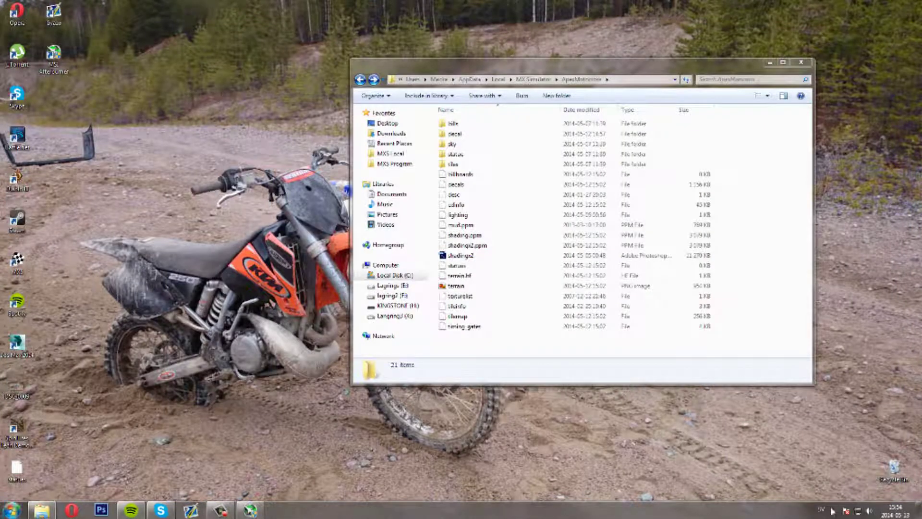
pyautogui.click(221, 507)
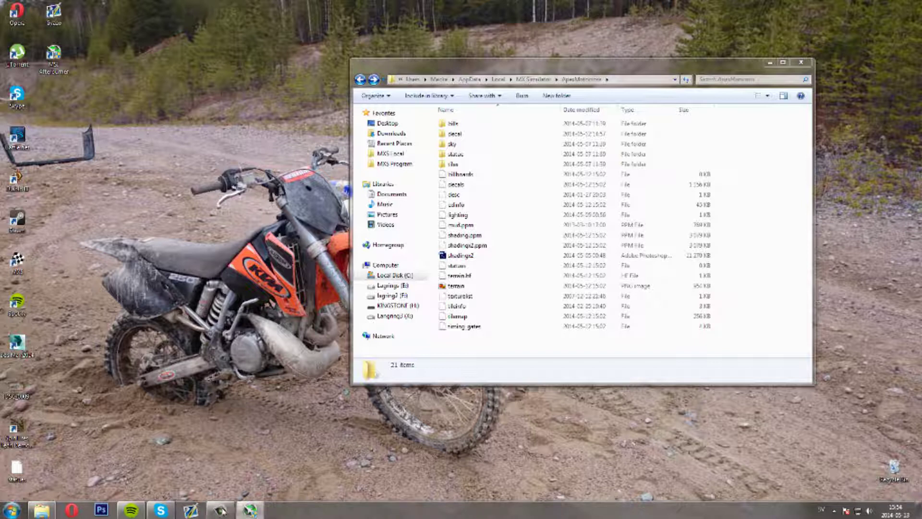
# Launch Photoshop and open the Bilder folder on the Langring3 (X:) drive in Windows Explorer.
pyautogui.click(11, 509)
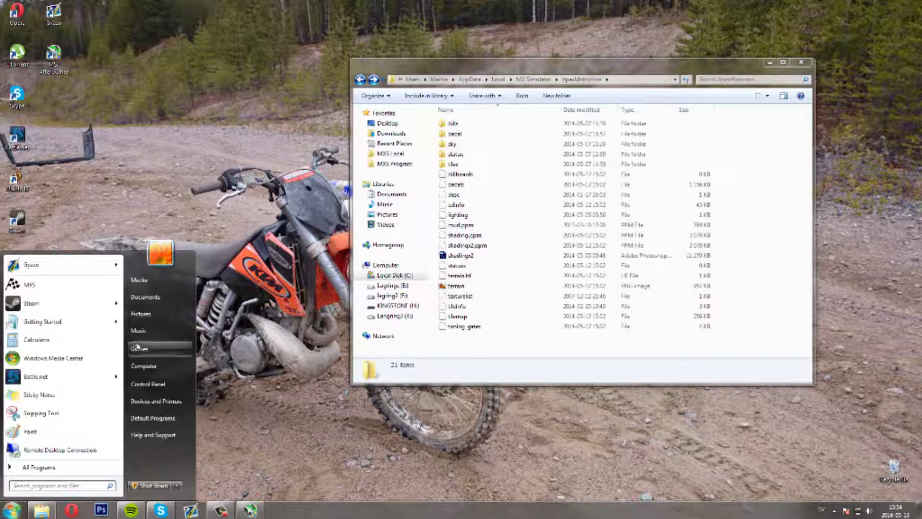
pyautogui.click(144, 365)
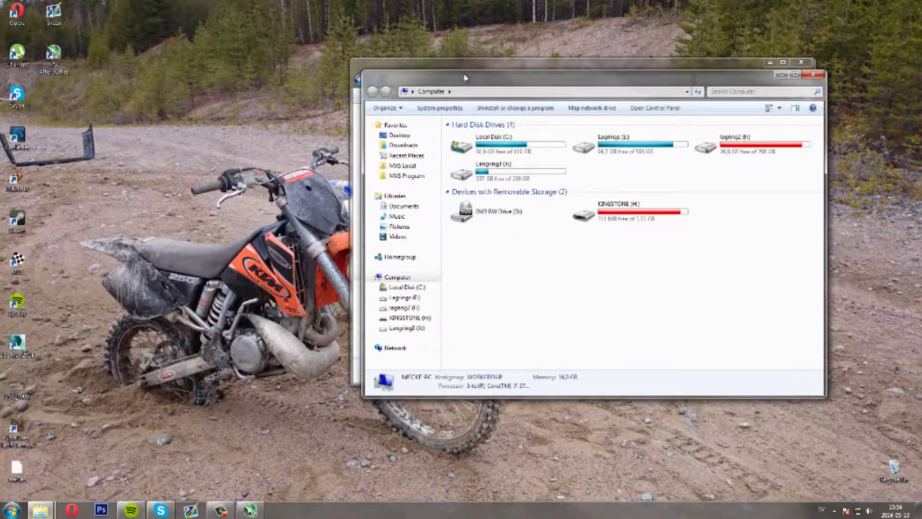
pyautogui.moveTo(465, 75); pyautogui.dragTo(250, 80)
pyautogui.moveTo(508, 69); pyautogui.dragTo(921, 122)
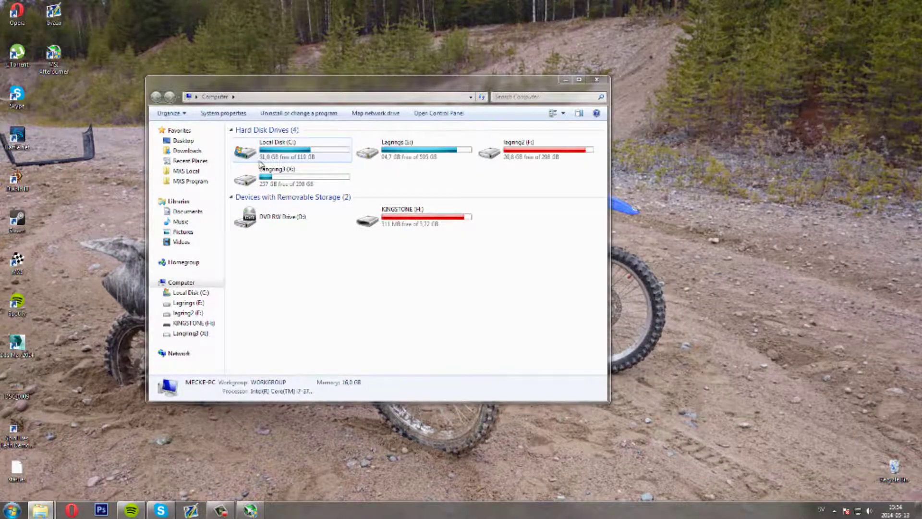
pyautogui.click(101, 510)
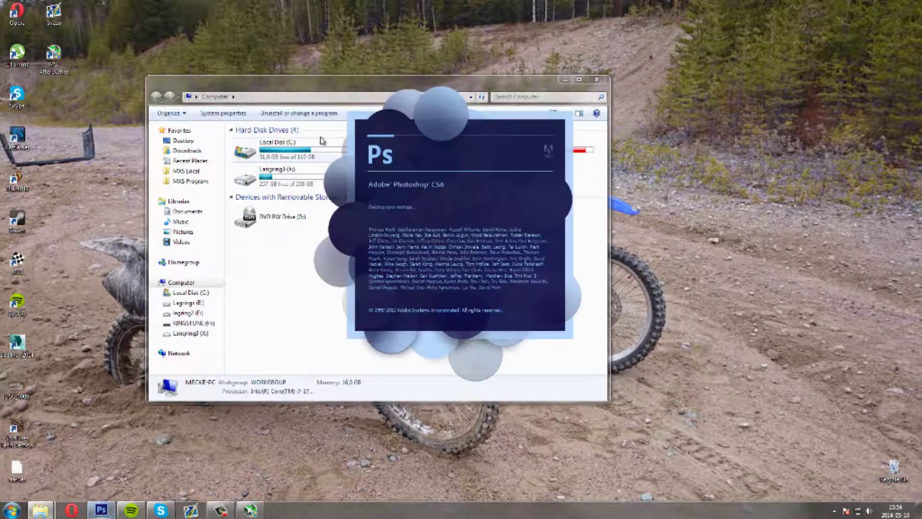
pyautogui.doubleClick(274, 176)
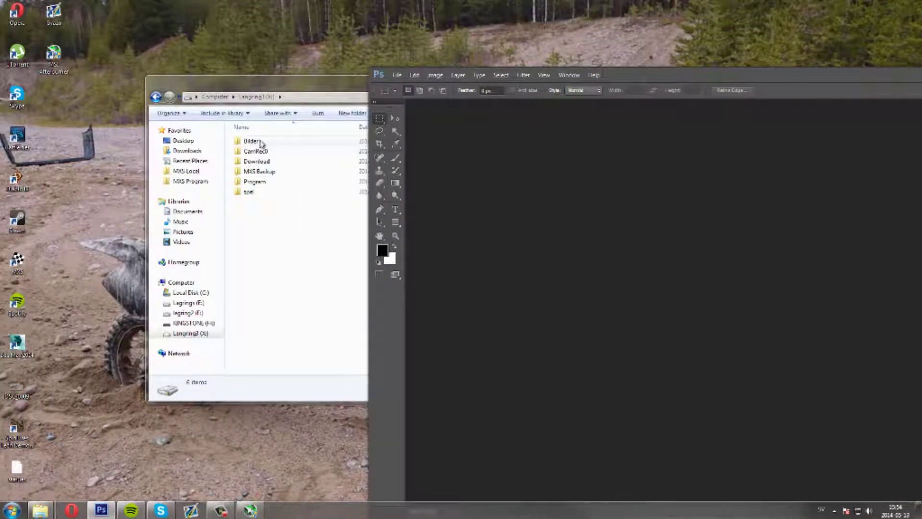
pyautogui.doubleClick(259, 143)
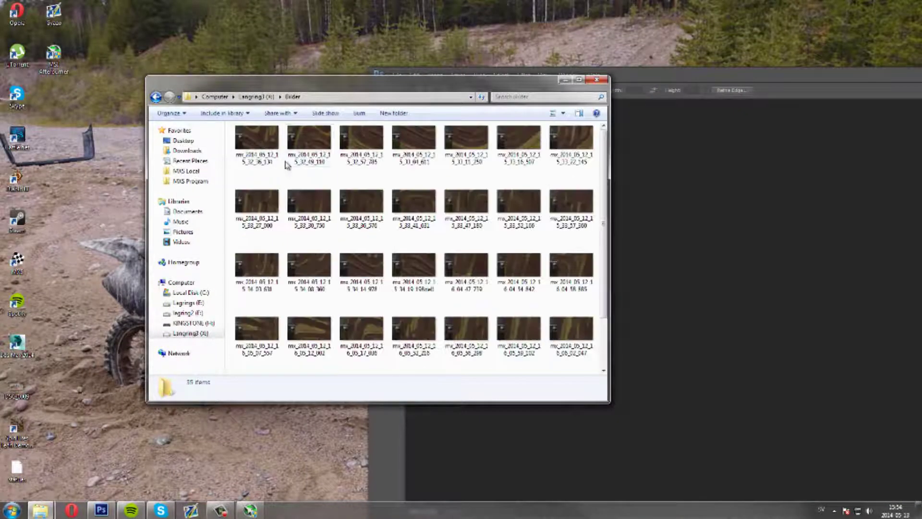
# Look through the track screenshots in the Bilder folder, from the close-ups to the full overview, and close the viewer.
pyautogui.doubleClick(244, 137)
pyautogui.scroll(-4, 245, 139)
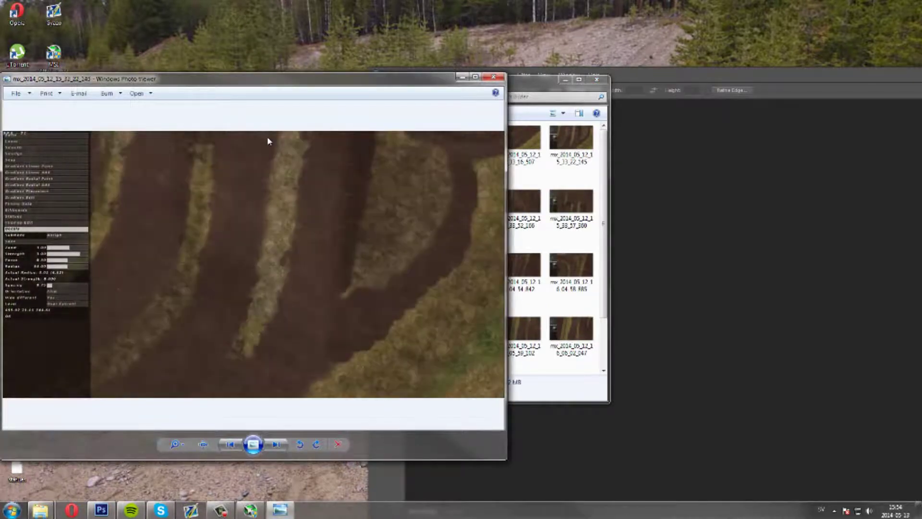
pyautogui.scroll(-5, 270, 137)
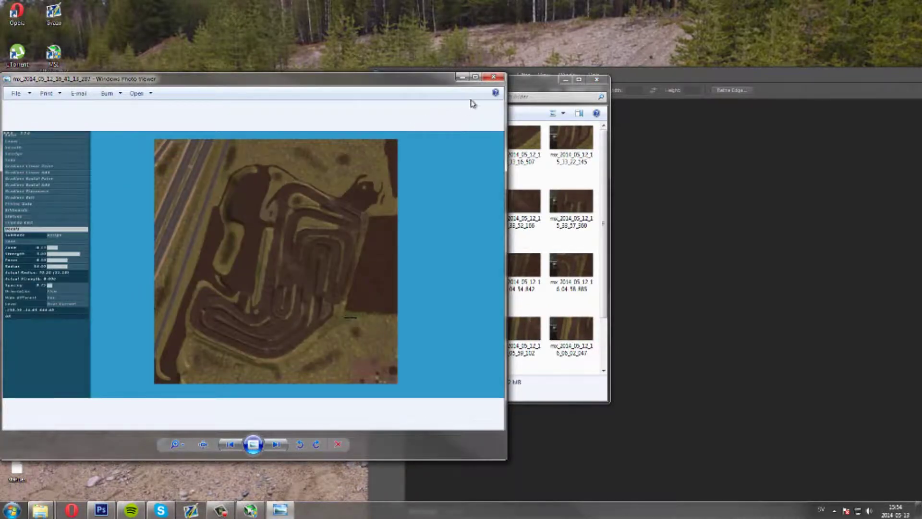
pyautogui.click(493, 77)
# Switch to Photoshop and clear its recent file list.
pyautogui.click(695, 198)
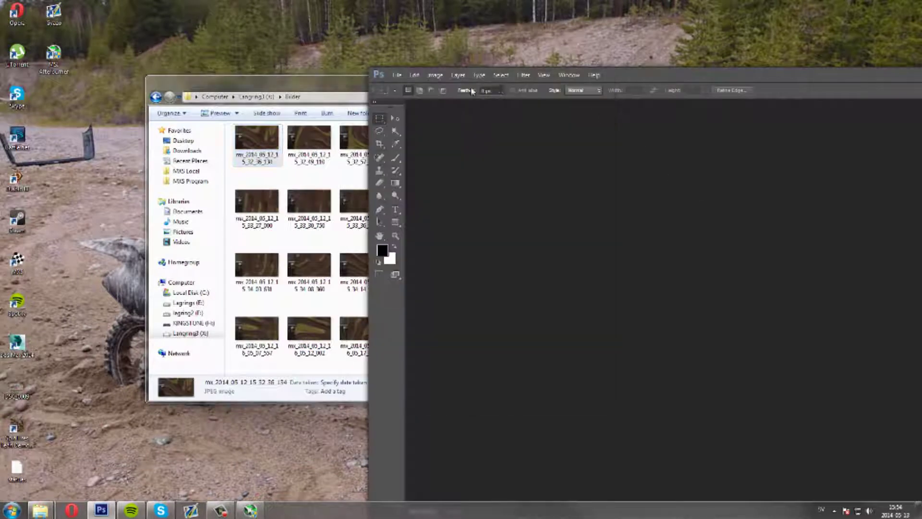
pyautogui.click(397, 74)
pyautogui.moveTo(459, 139)
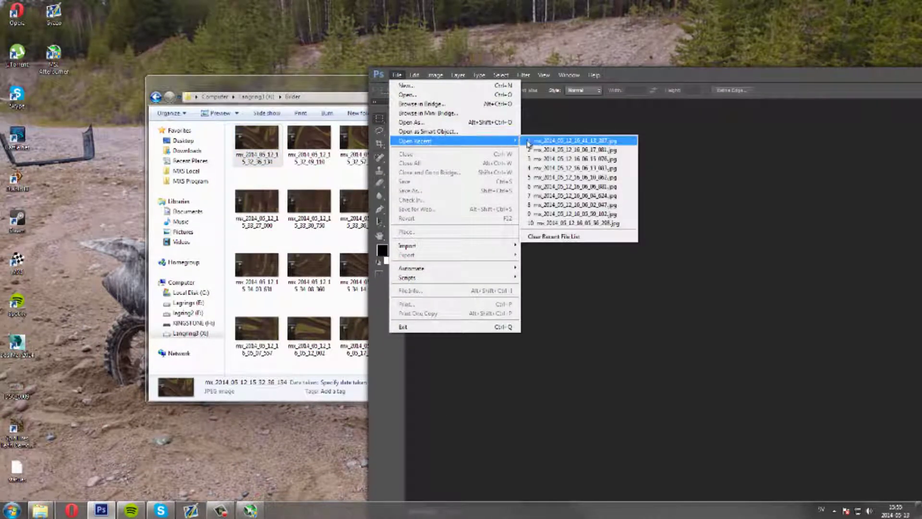
pyautogui.click(558, 238)
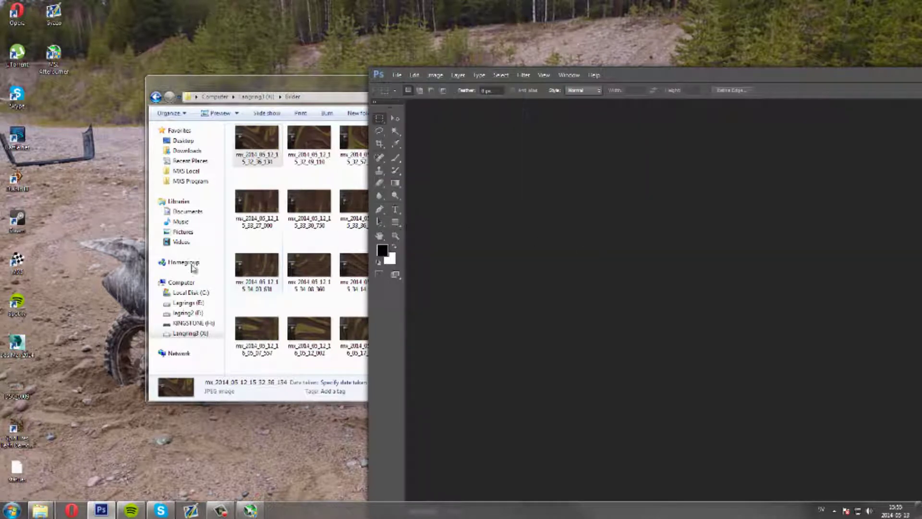
# Return to Windows Explorer and check the Bilder folder and the Pictures and Videos libraries.
pyautogui.click(12, 508)
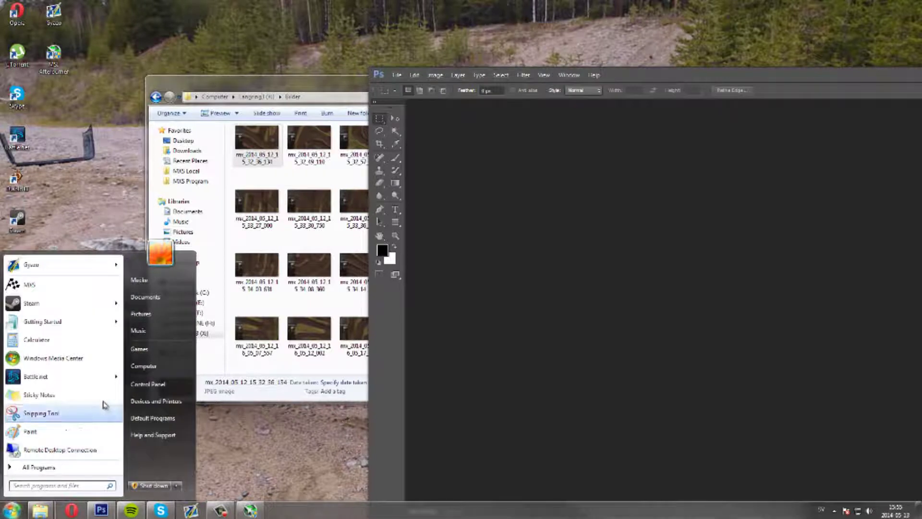
pyautogui.click(153, 370)
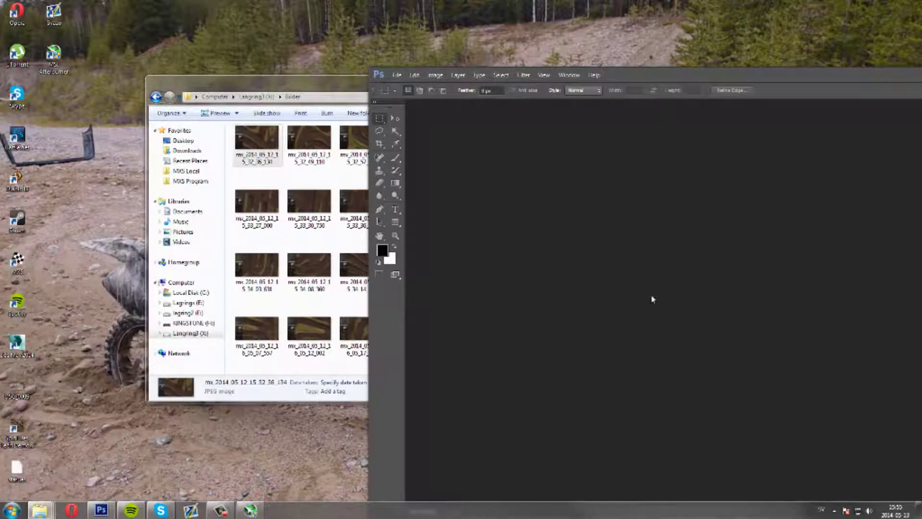
pyautogui.click(315, 278)
pyautogui.press('BackSpace')
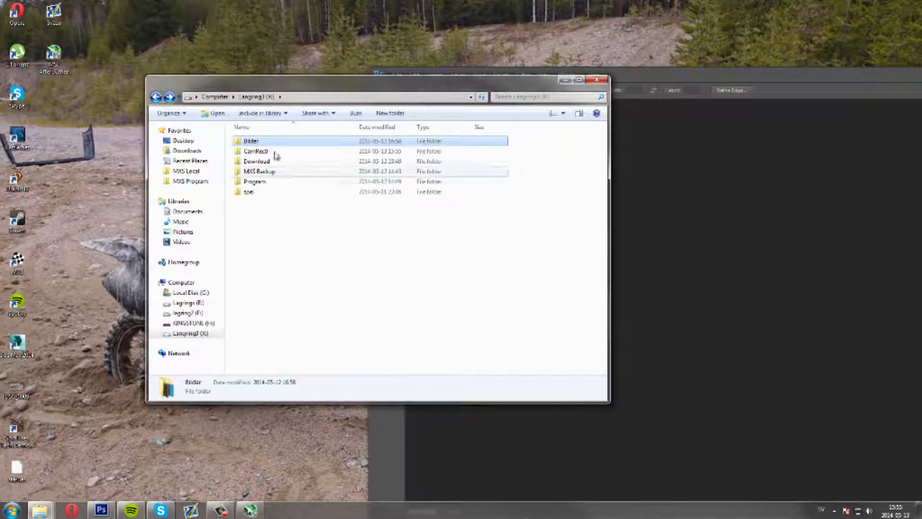
pyautogui.doubleClick(252, 142)
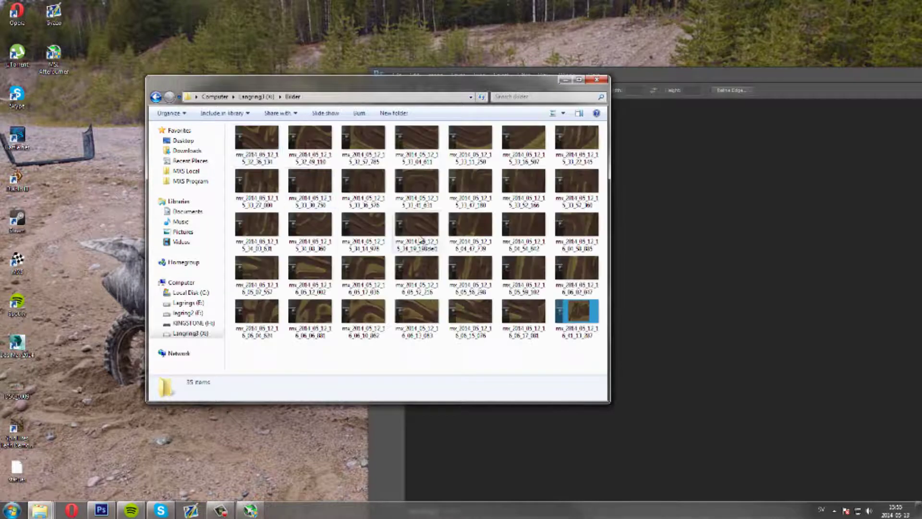
pyautogui.press('BackSpace')
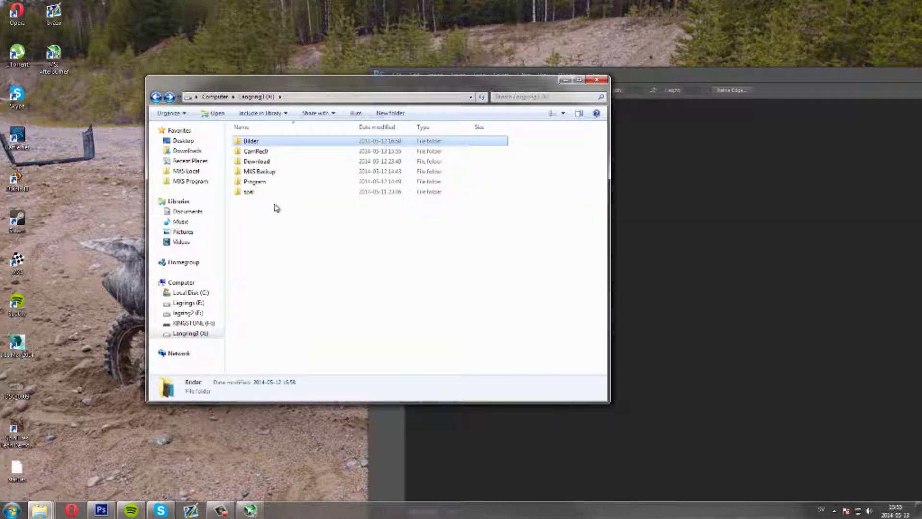
pyautogui.click(181, 221)
pyautogui.click(182, 231)
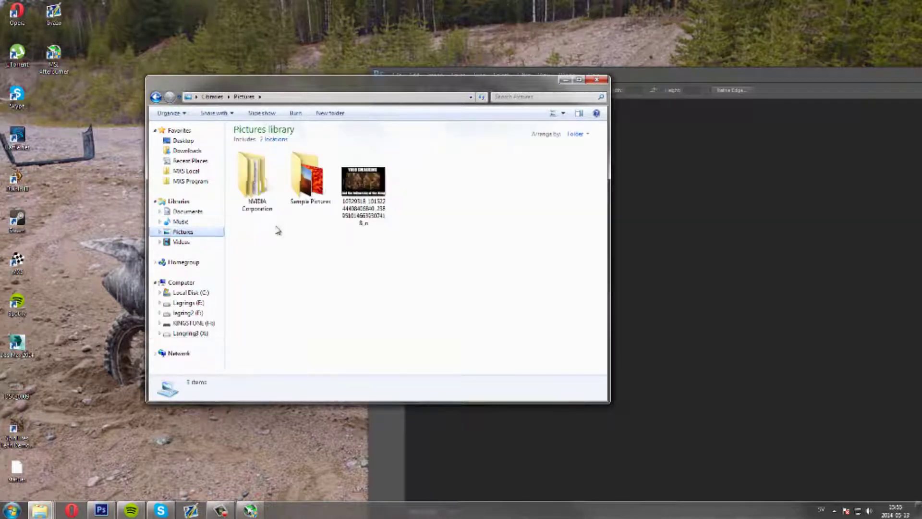
pyautogui.click(181, 243)
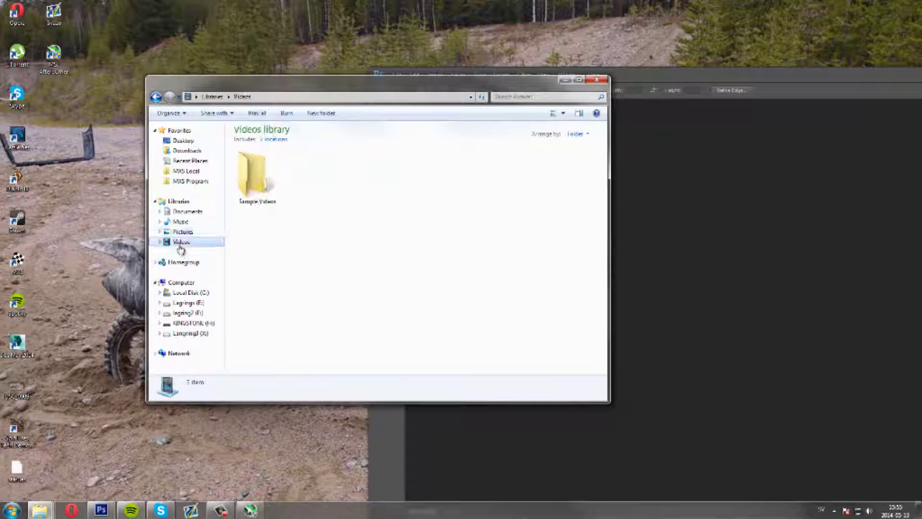
# Open the ApexMotocrossdecalHD image from the Documents library in Photoshop and maximize the Photoshop window.
pyautogui.click(184, 211)
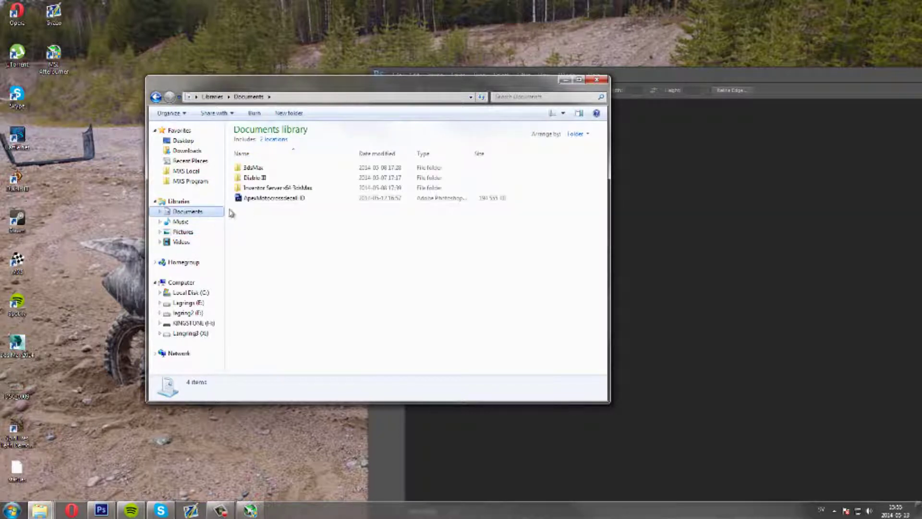
pyautogui.doubleClick(260, 199)
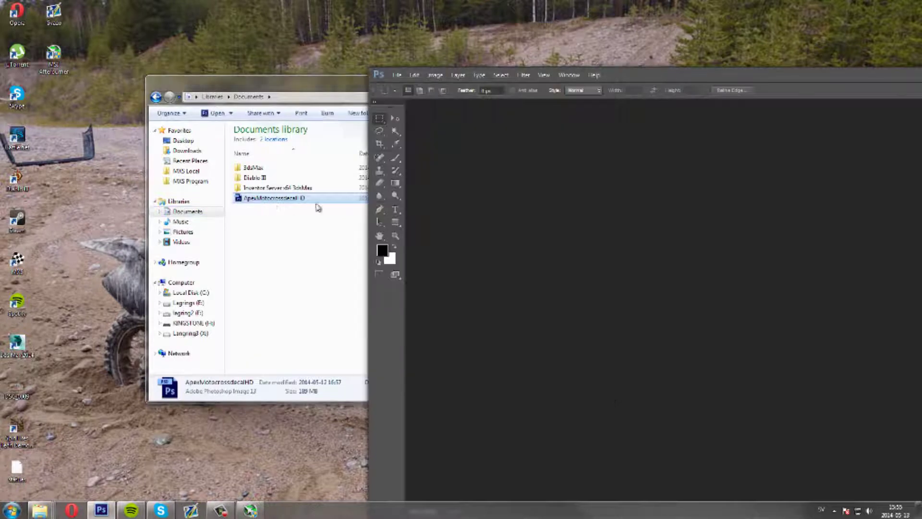
pyautogui.doubleClick(644, 82)
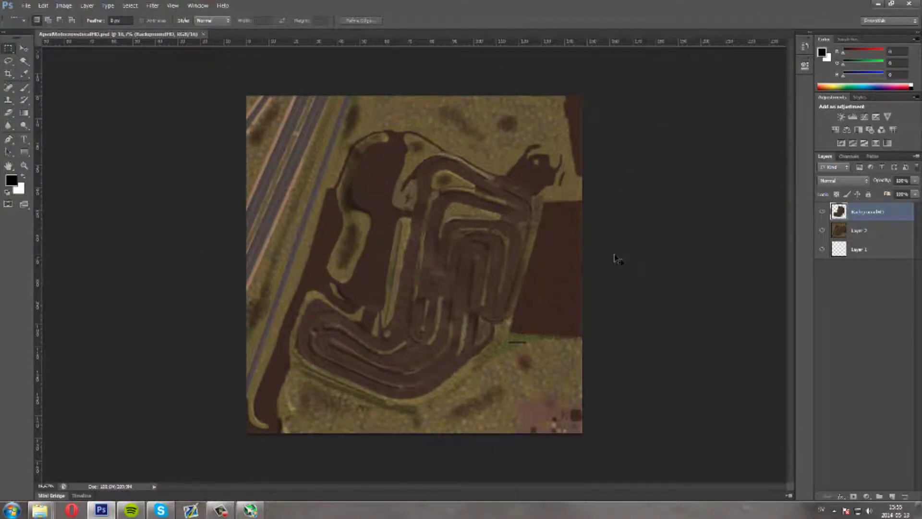
# Compare the close-up detail of the grass strips with the BackgroundHD layer hidden and shown.
pyautogui.hotkey('ctrl', '+')
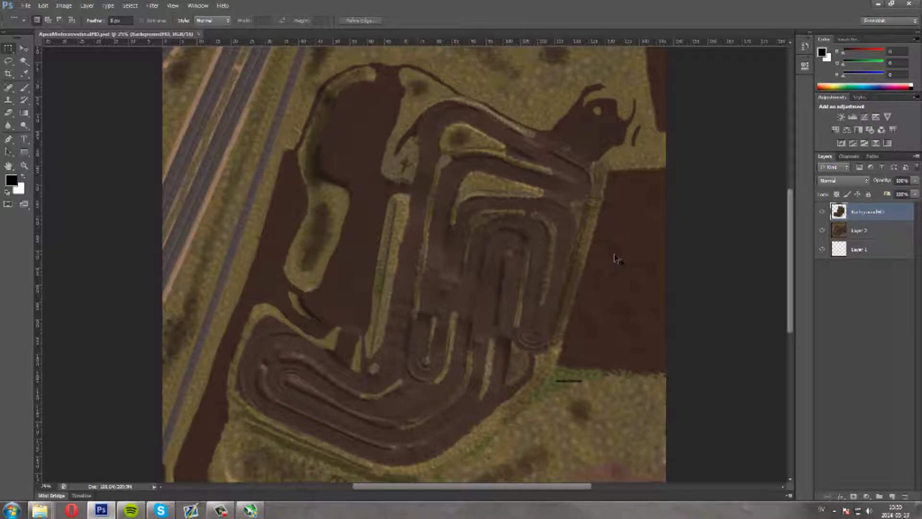
pyautogui.hotkey('ctrl', '+')
pyautogui.hotkey('ctrl', '+')
pyautogui.hotkey('ctrl', '+')
pyautogui.hotkey('ctrl', '+')
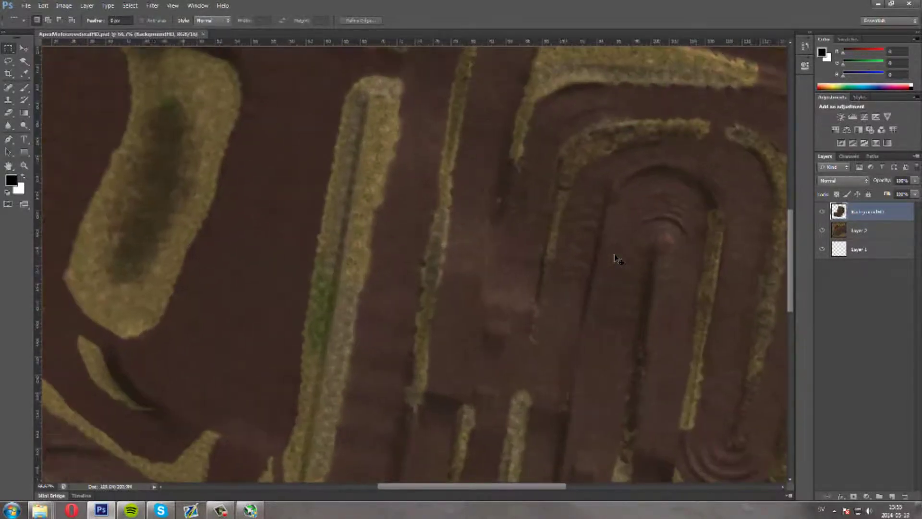
pyautogui.hotkey('ctrl', '+')
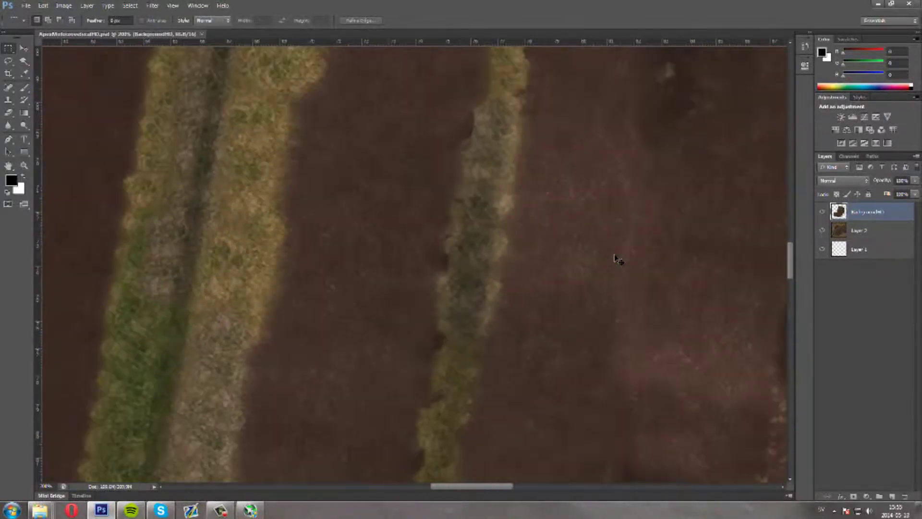
pyautogui.click(823, 212)
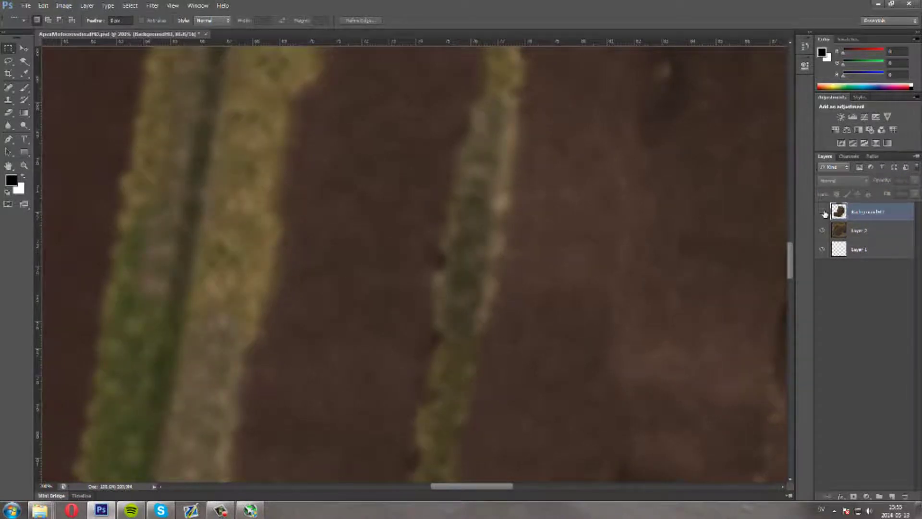
pyautogui.click(823, 212)
pyautogui.click(823, 212)
pyautogui.click(823, 213)
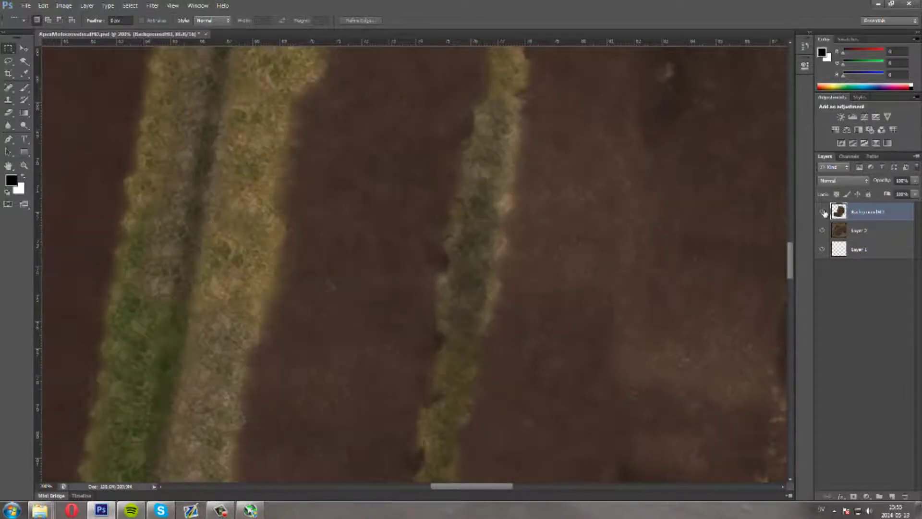
pyautogui.click(823, 212)
pyautogui.click(823, 212)
# Compare the sharpness of the rounded inner turn's dirt texture with the BackgroundHD layer hidden and shown.
pyautogui.hotkey('ctrl', '-')
pyautogui.hotkey('ctrl', '-')
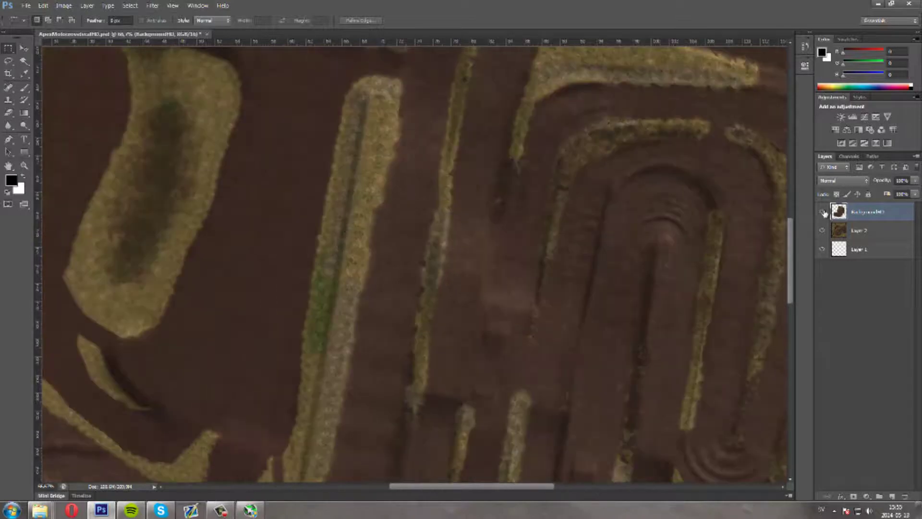
pyautogui.moveTo(670, 227); pyautogui.dragTo(485, 213)
pyautogui.hotkey('ctrl', '+')
pyautogui.hotkey('ctrl', '+')
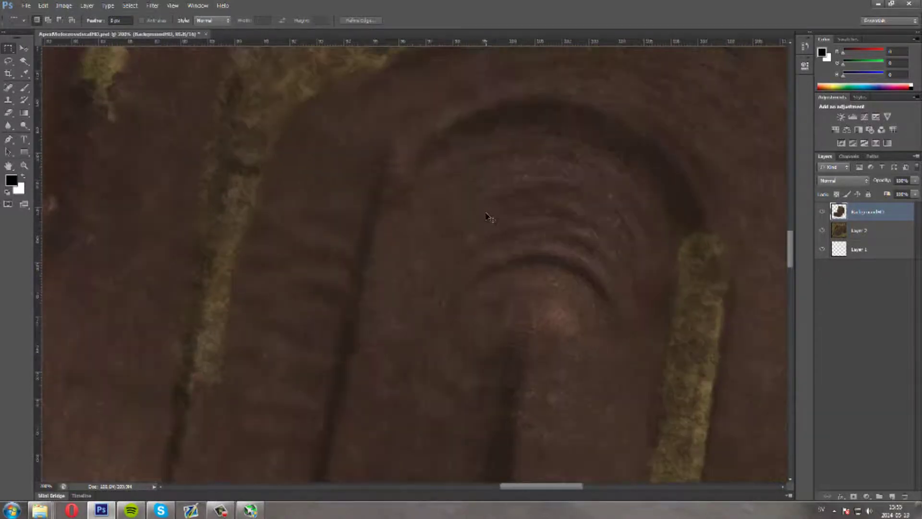
pyautogui.hscroll(2, 488, 214)
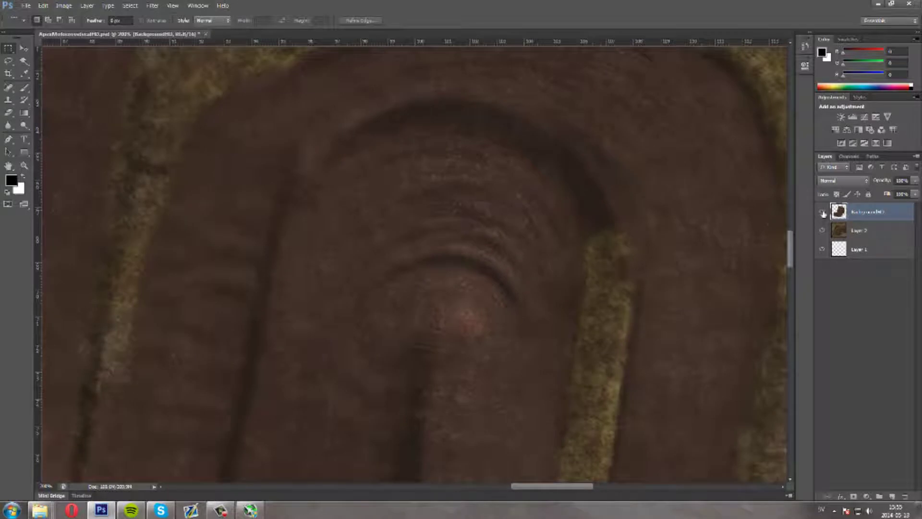
pyautogui.click(823, 212)
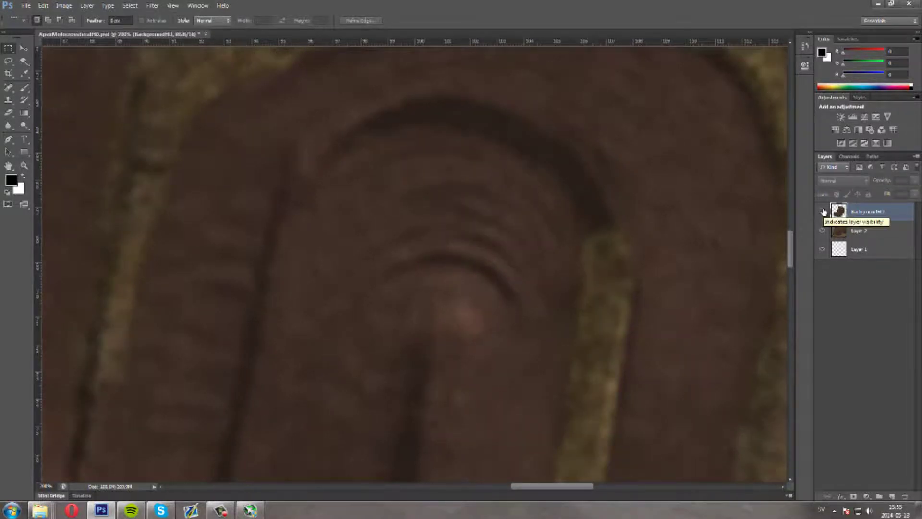
pyautogui.click(823, 212)
# Examine the whole track decal, from the infield lanes to the lower hairpin and the surrounding grass.
pyautogui.hotkey('ctrl', '-')
pyautogui.hotkey('ctrl', '-')
pyautogui.hotkey('ctrl', '-')
pyautogui.hotkey('ctrl', '-')
pyautogui.hotkey('ctrl', '-')
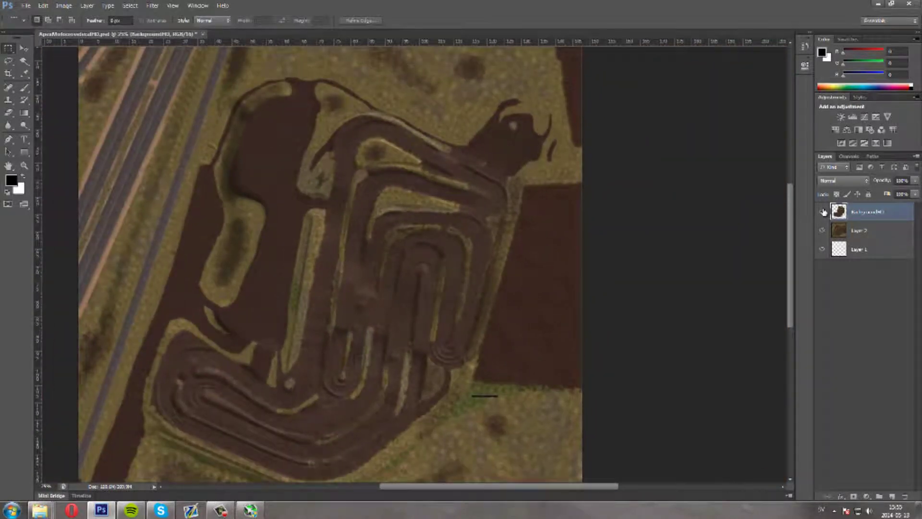
pyautogui.hscroll(-5, 465, 250)
pyautogui.scroll(-4, 466, 249)
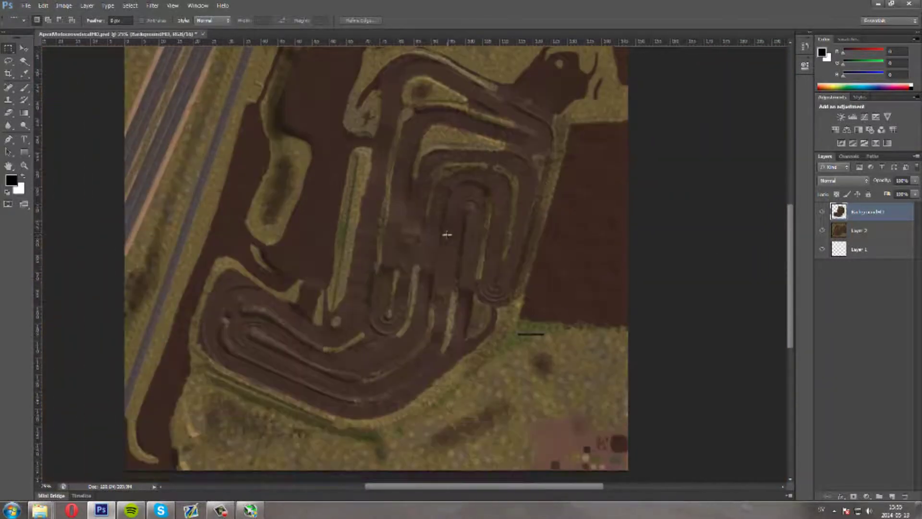
pyautogui.scroll(2, 447, 235)
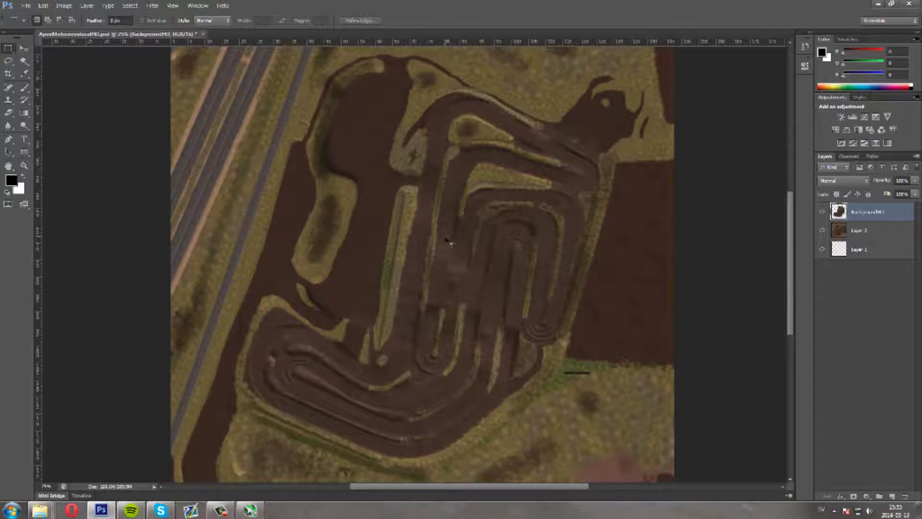
pyautogui.hotkey('ctrl', '-')
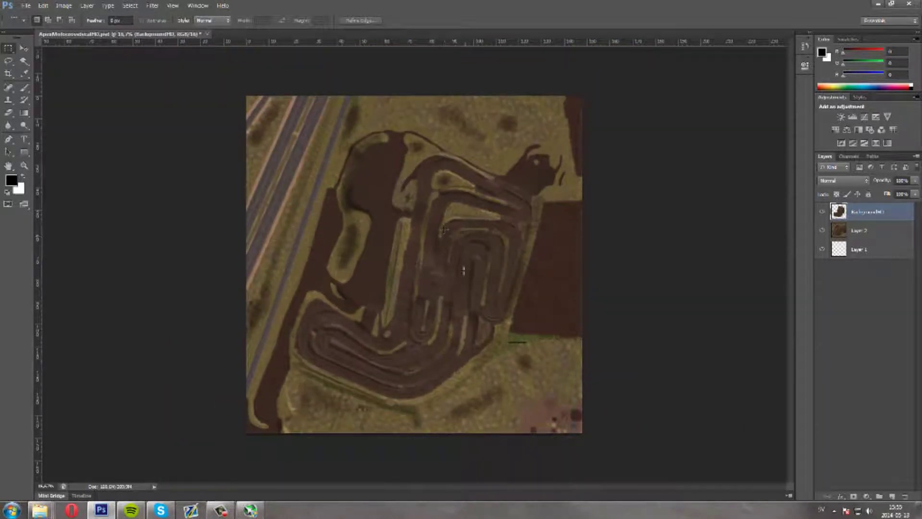
pyautogui.scroll(4, 465, 278)
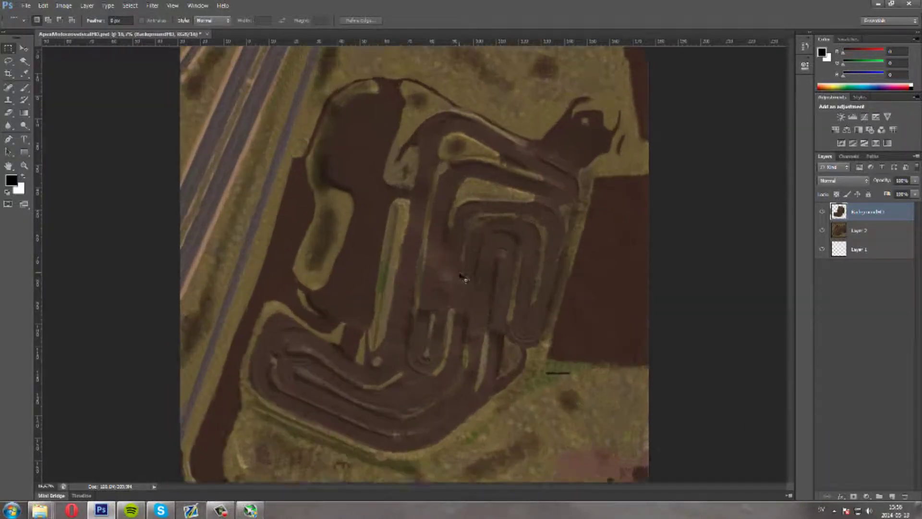
pyautogui.scroll(-3, 464, 278)
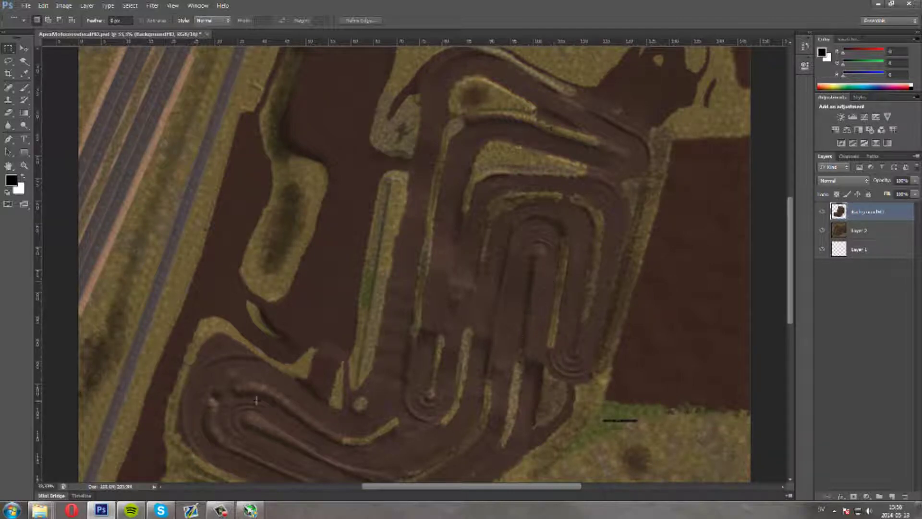
pyautogui.scroll(-3, 319, 267)
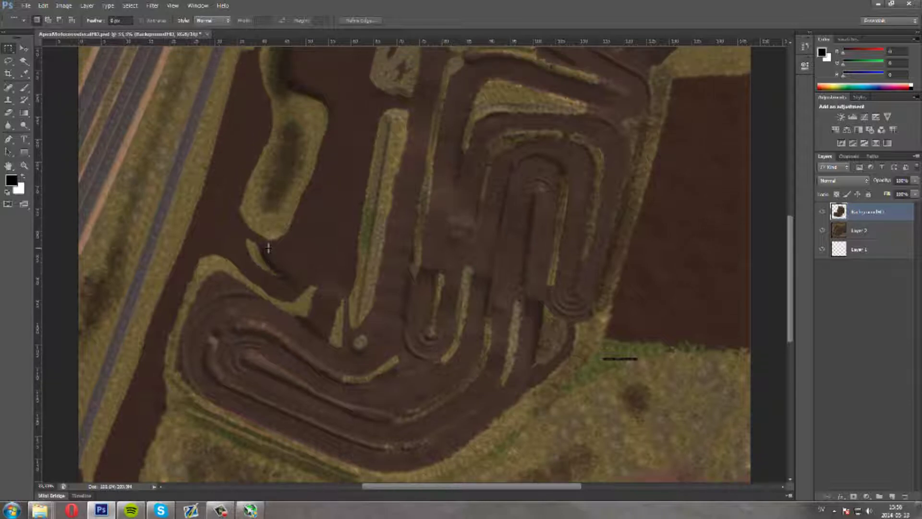
pyautogui.scroll(4, 269, 248)
pyautogui.scroll(-1, 269, 228)
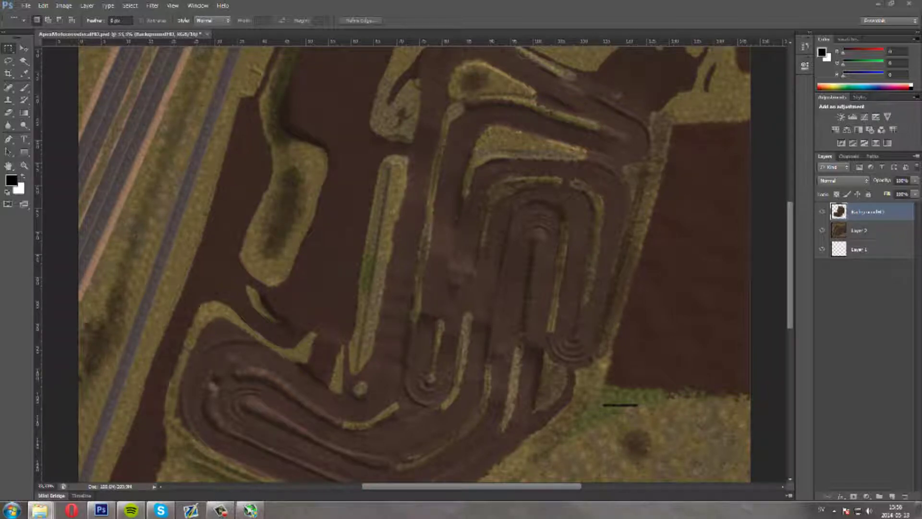
# Bring two close-up track screenshots from Windows Explorer into Photoshop as separate documents.
pyautogui.moveTo(740, 138); pyautogui.dragTo(290, 30)
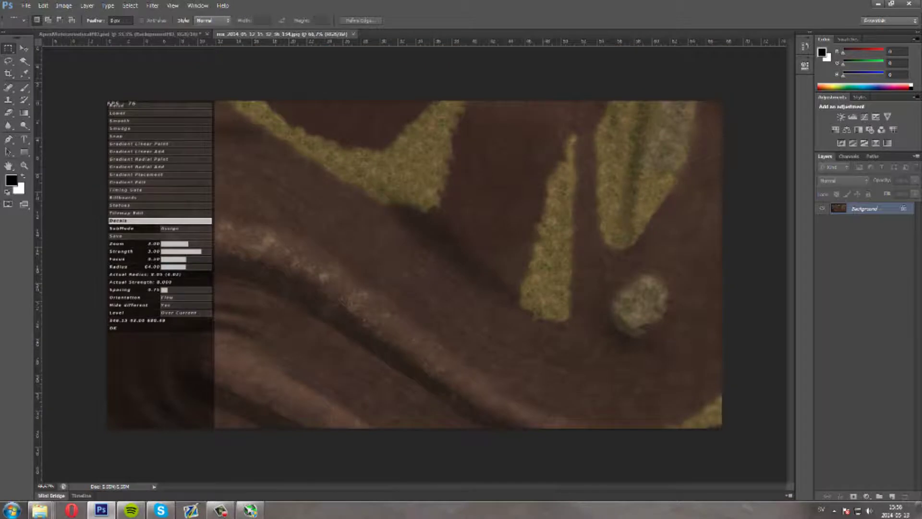
pyautogui.moveTo(477, 56); pyautogui.dragTo(439, 41)
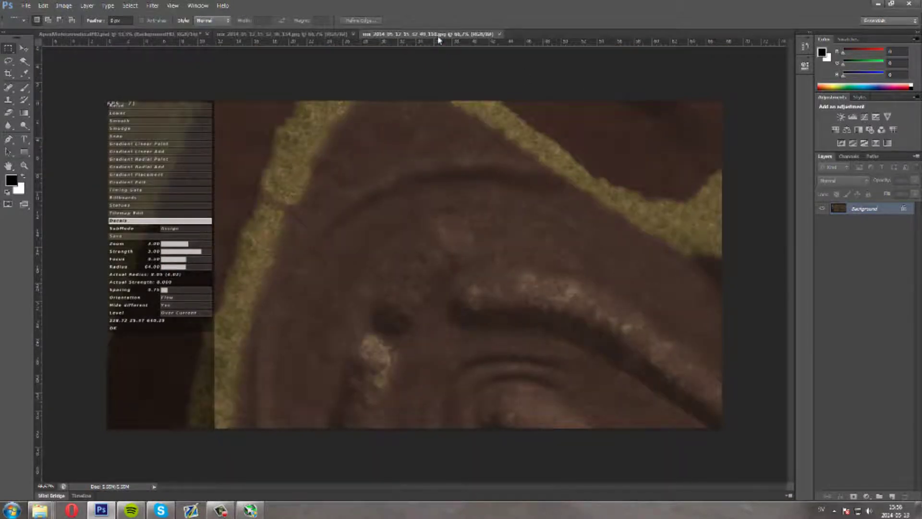
# Crop the track editor's menu strip off both close-up screenshots, keeping their full height.
pyautogui.click(327, 35)
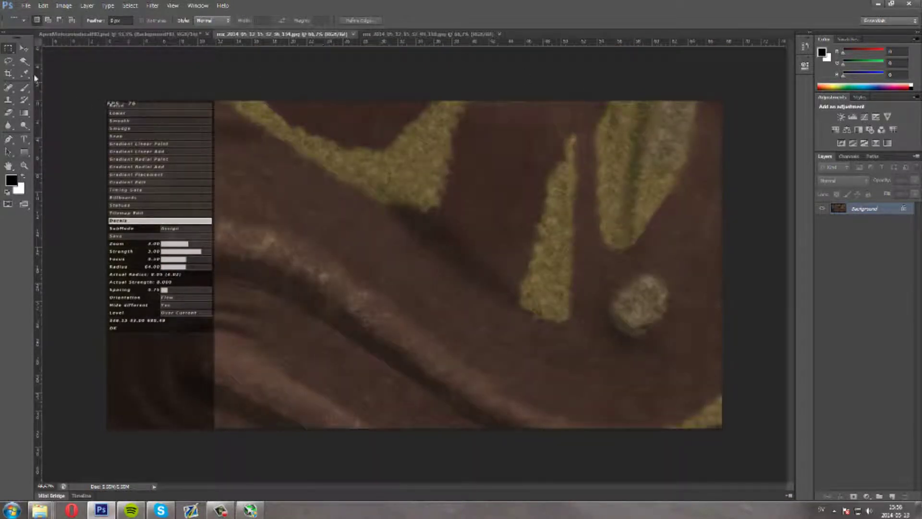
pyautogui.click(8, 73)
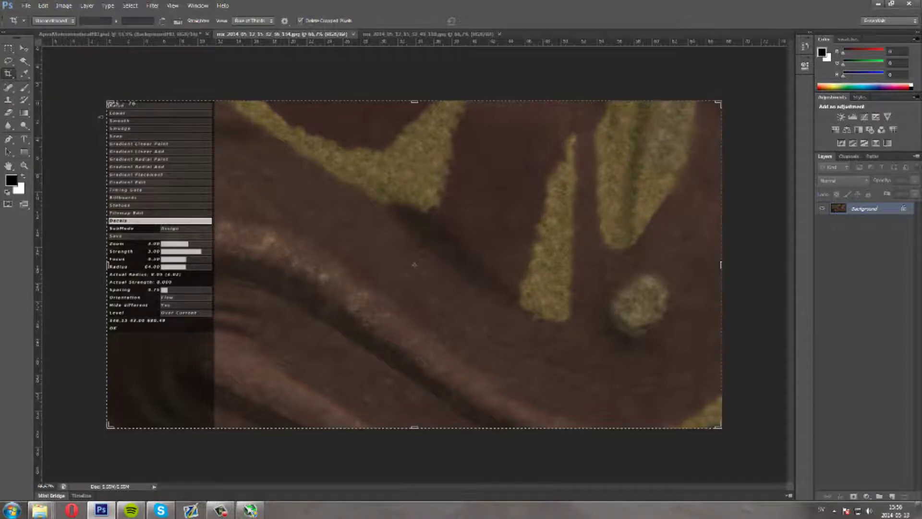
pyautogui.moveTo(107, 102); pyautogui.dragTo(162, 102)
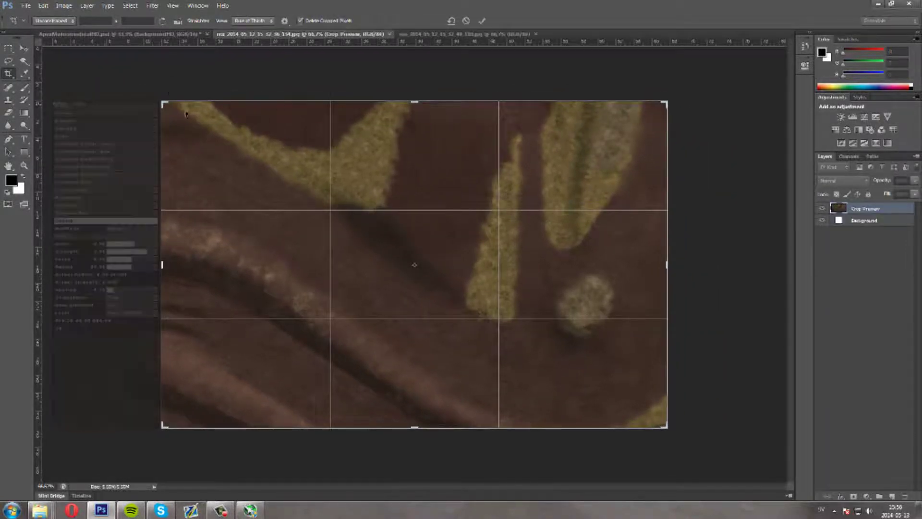
pyautogui.click(482, 20)
pyautogui.click(398, 34)
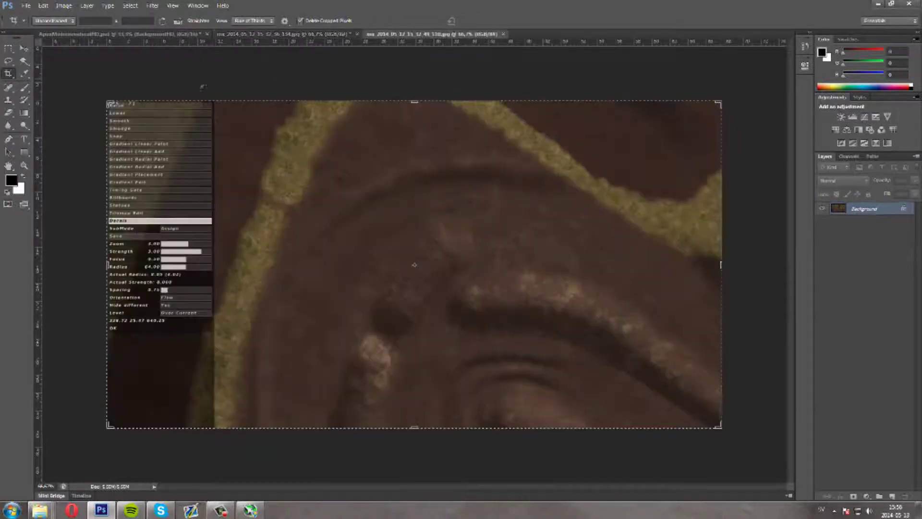
pyautogui.moveTo(108, 102); pyautogui.dragTo(162, 101)
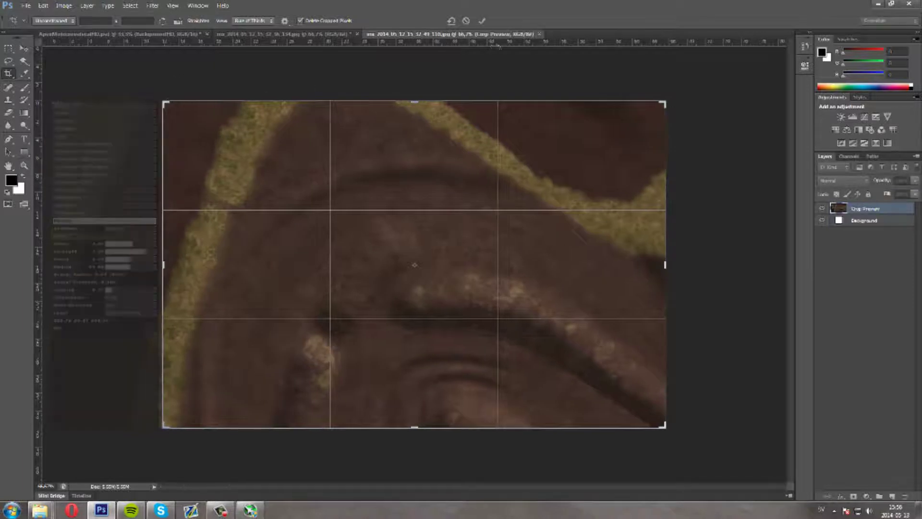
pyautogui.click(482, 20)
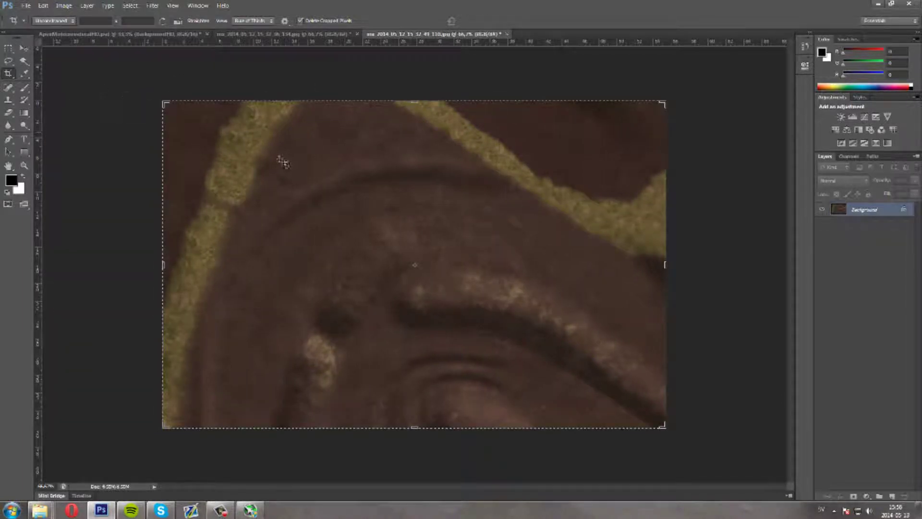
# Create a new 2048 by 2048 pixel document with a white background.
pyautogui.click(25, 6)
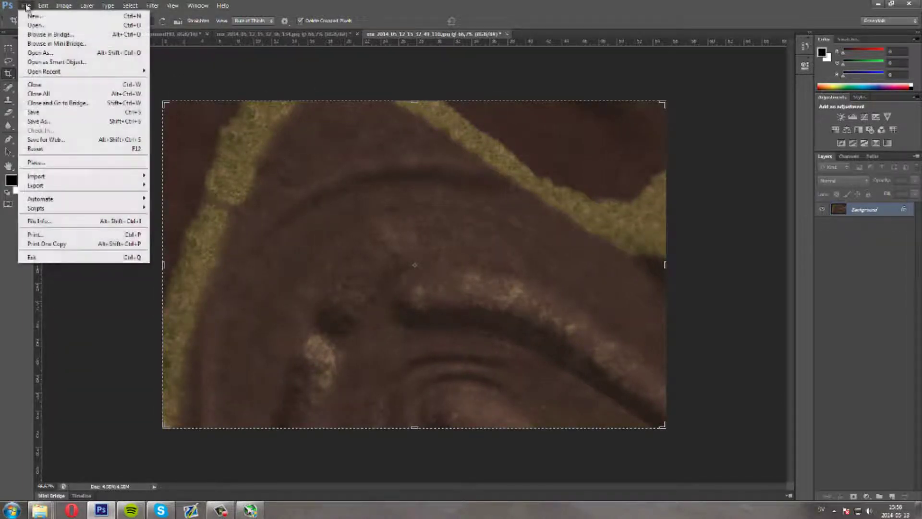
pyautogui.click(48, 16)
pyautogui.doubleClick(417, 174)
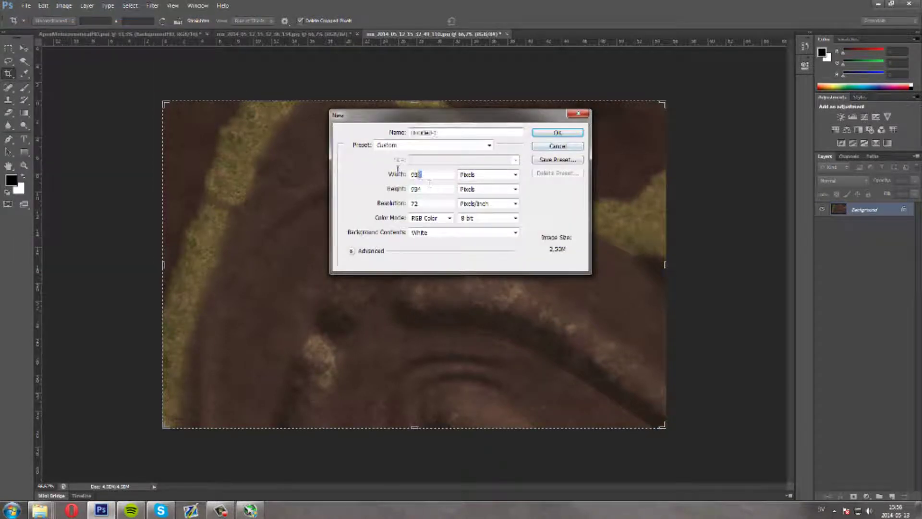
pyautogui.write('2048')
pyautogui.press('Tab')
pyautogui.write('2048')
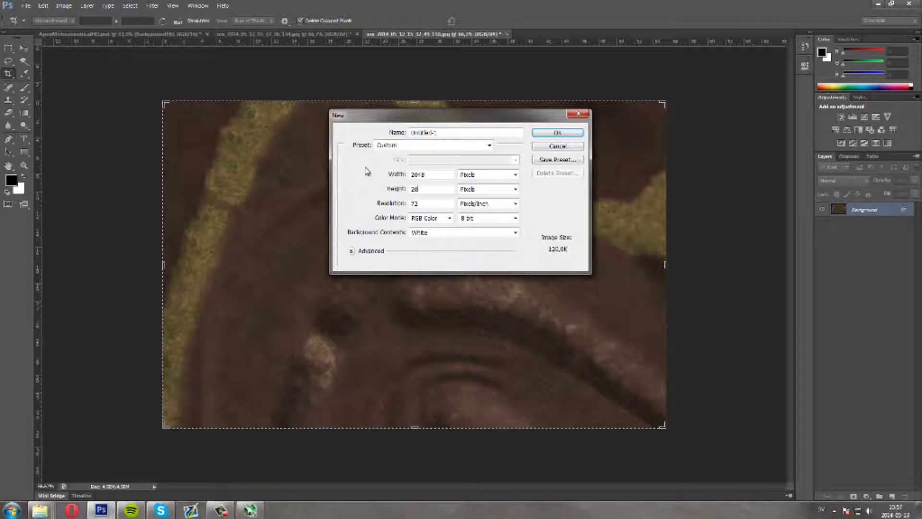
pyautogui.press('Return')
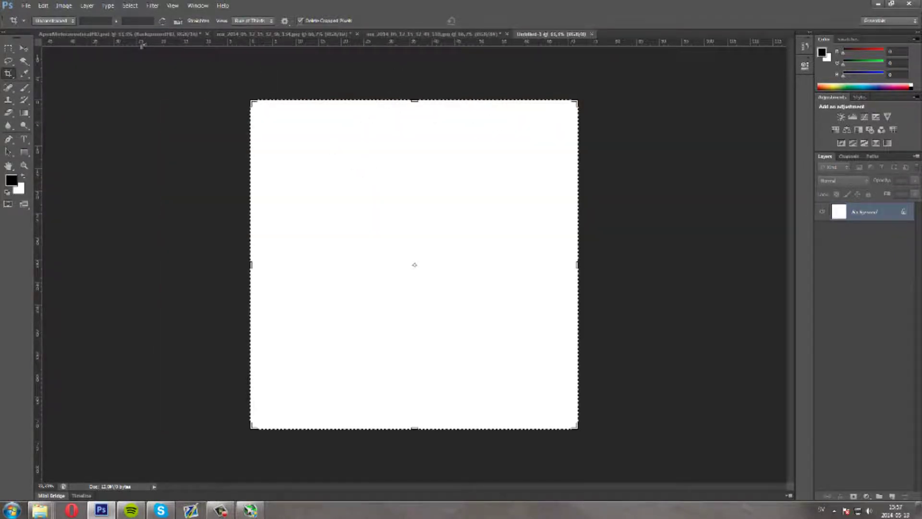
# Check the image size of the ApexMotocrossdecalHD document without changing it.
pyautogui.click(72, 34)
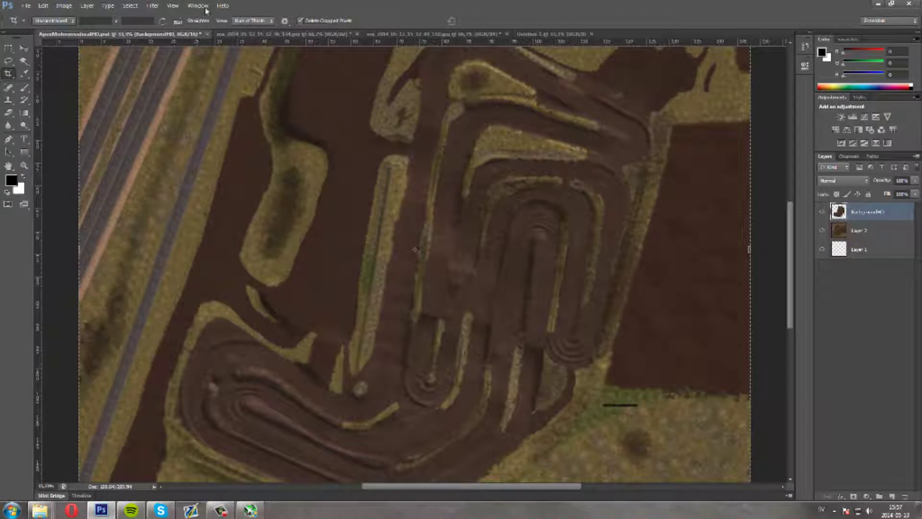
pyautogui.hotkey('ctrl', 'alt', 'i')
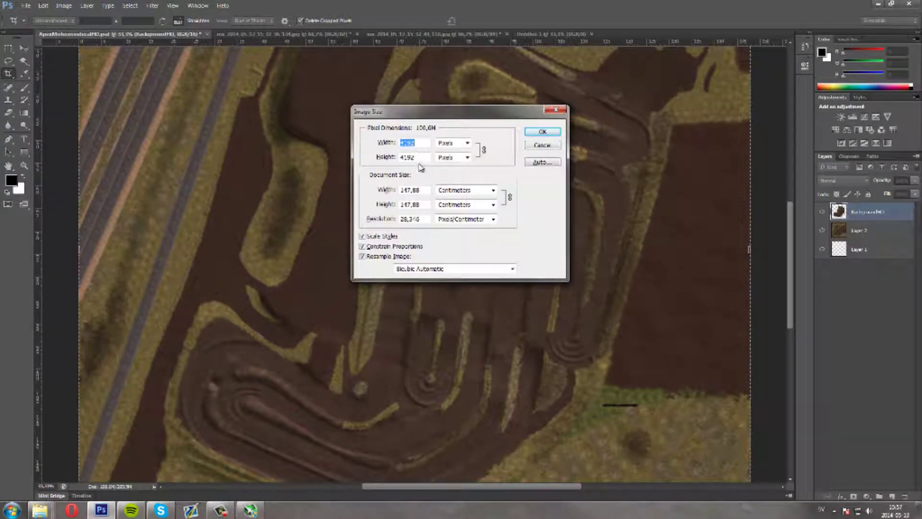
pyautogui.click(543, 146)
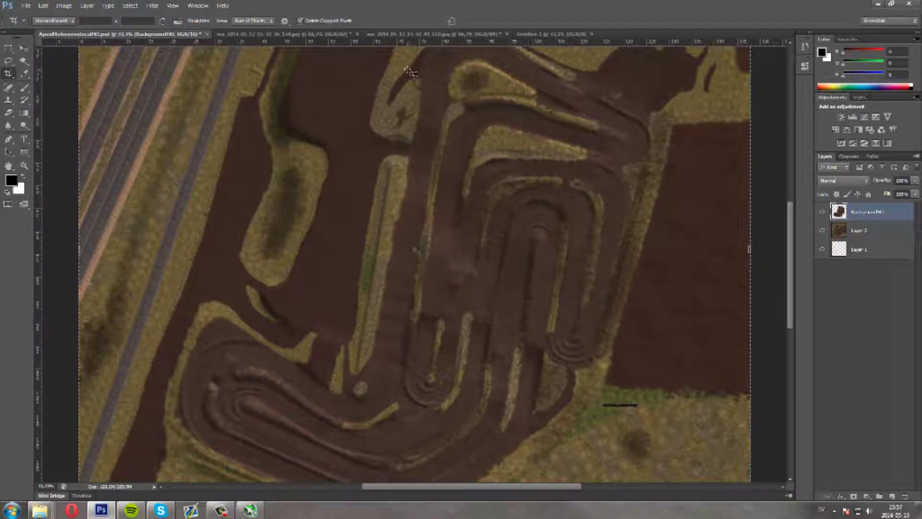
pyautogui.click(526, 34)
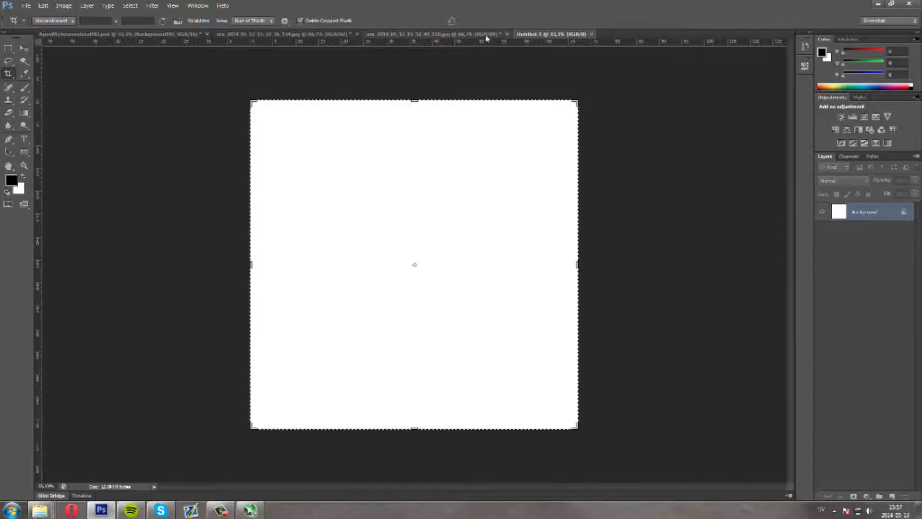
pyautogui.click(339, 32)
pyautogui.rightClick(866, 211)
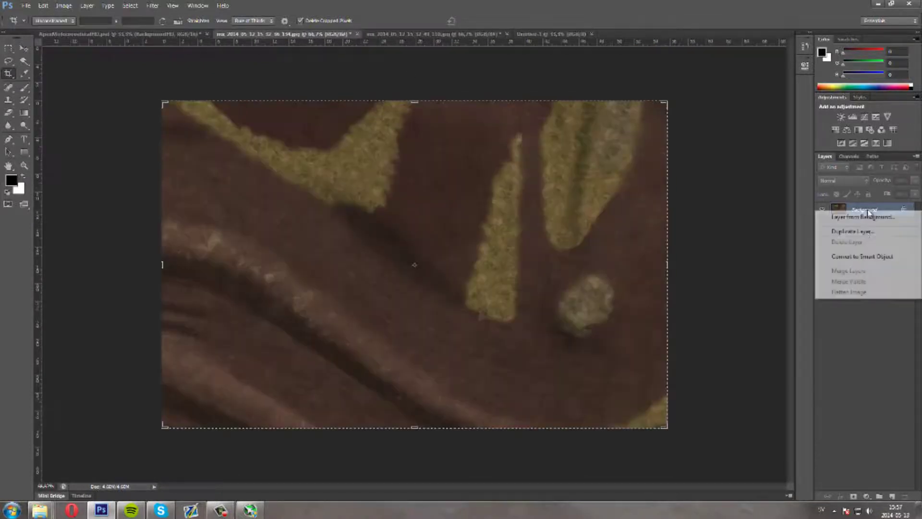
pyautogui.click(866, 231)
pyautogui.click(648, 220)
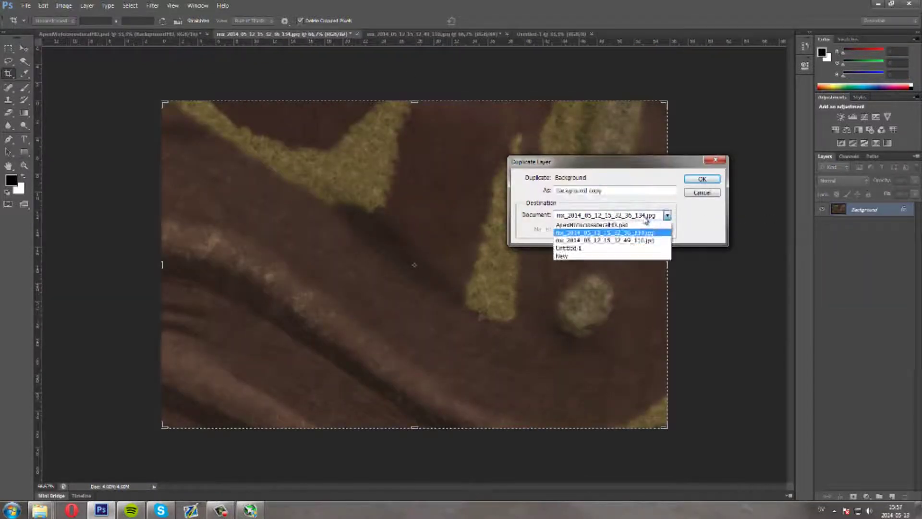
pyautogui.click(595, 232)
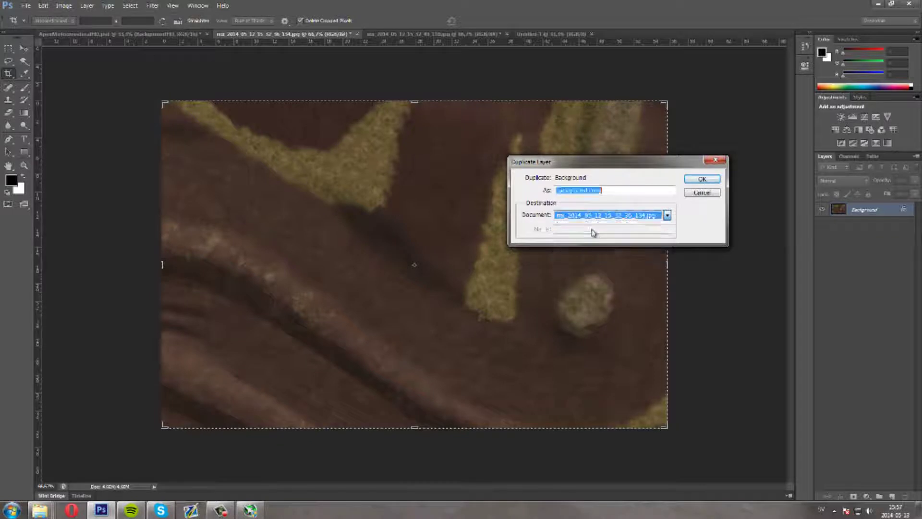
pyautogui.hotkey('shift', 'Tab')
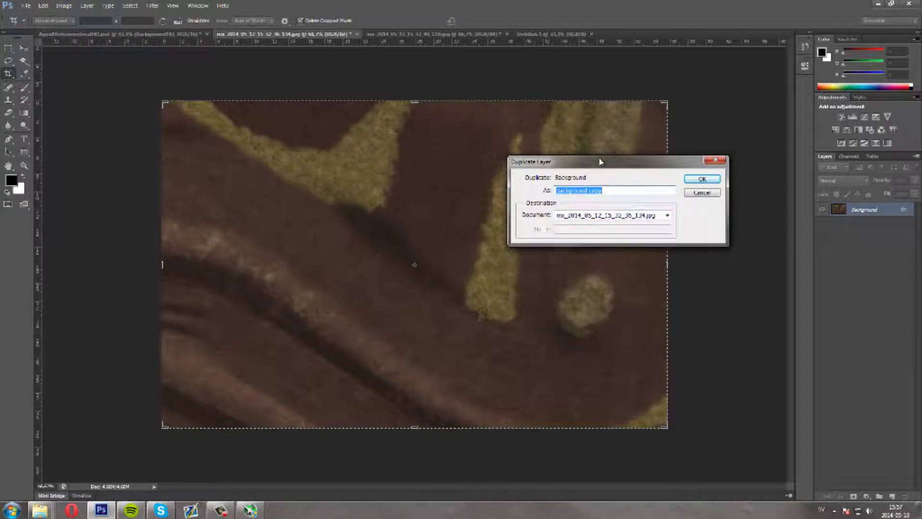
pyautogui.click(701, 179)
pyautogui.click(574, 35)
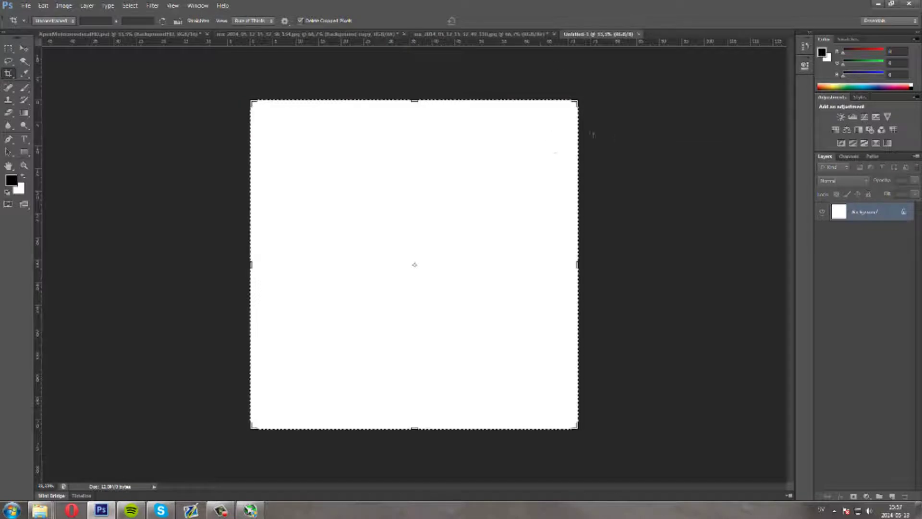
pyautogui.click(297, 34)
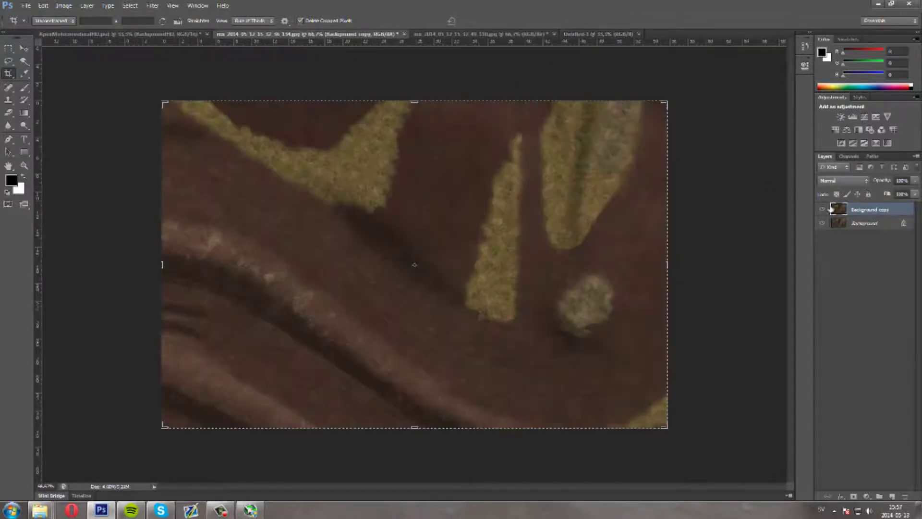
pyautogui.press('Delete')
# Duplicate the first close-up screenshot's Background layer into the Untitled-1 document.
pyautogui.rightClick(856, 209)
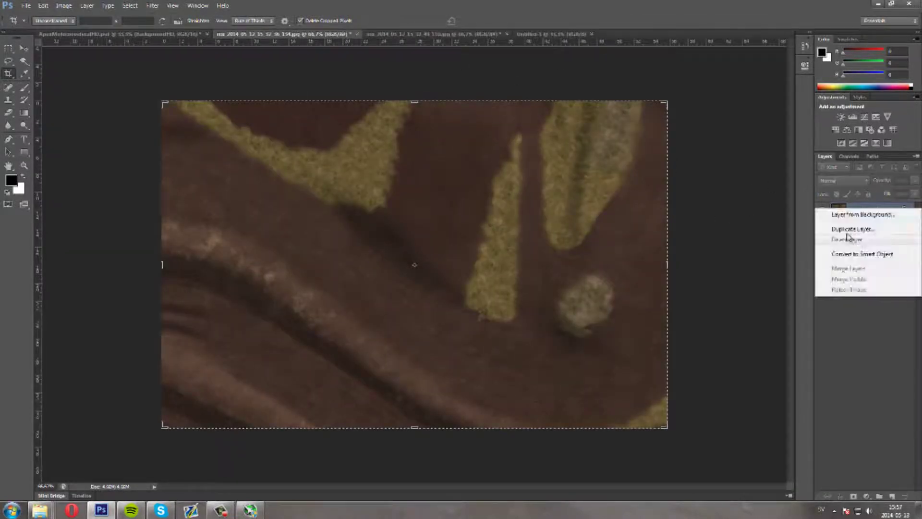
pyautogui.click(851, 229)
pyautogui.click(610, 215)
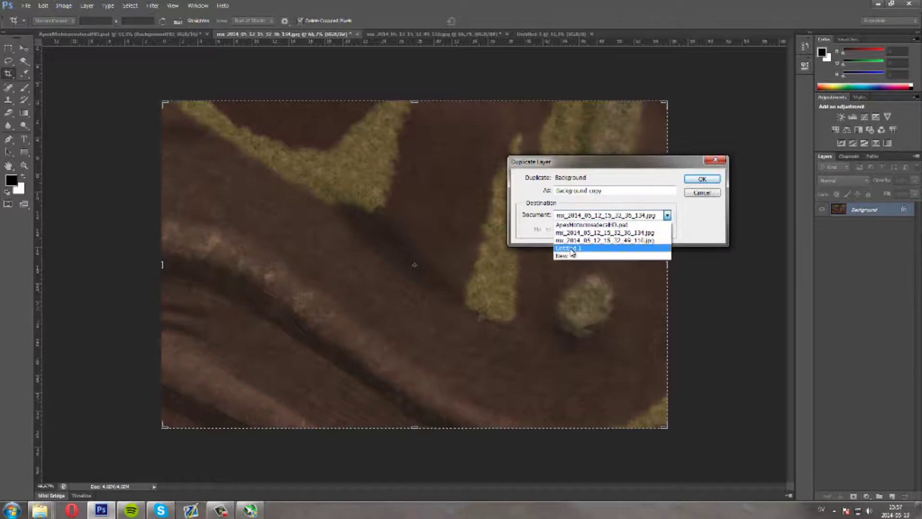
pyautogui.click(571, 248)
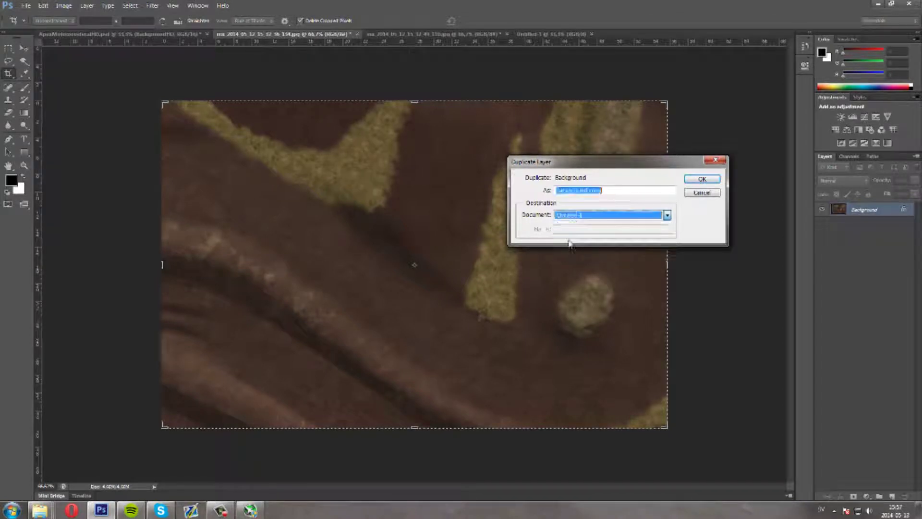
pyautogui.click(715, 180)
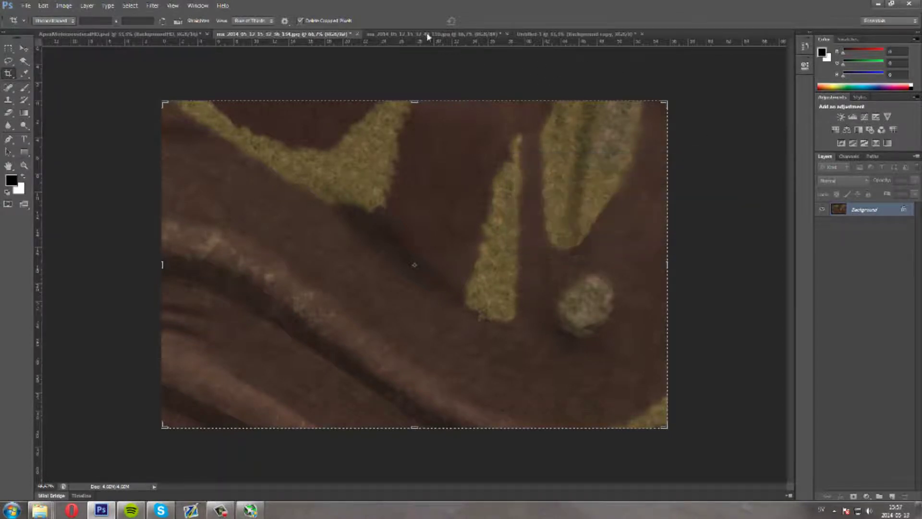
# Duplicate the second close-up screenshot's Background layer into the Untitled-1 document.
pyautogui.click(429, 36)
pyautogui.rightClick(858, 210)
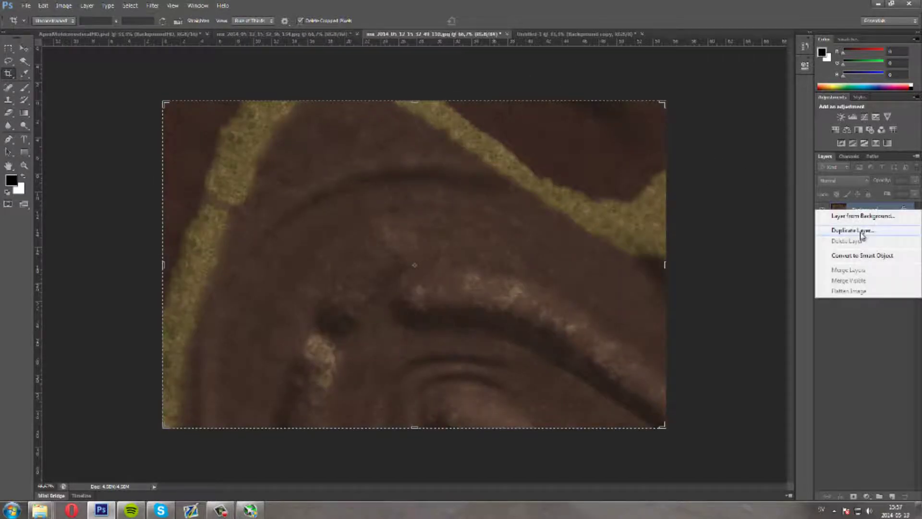
pyautogui.click(852, 230)
pyautogui.click(610, 215)
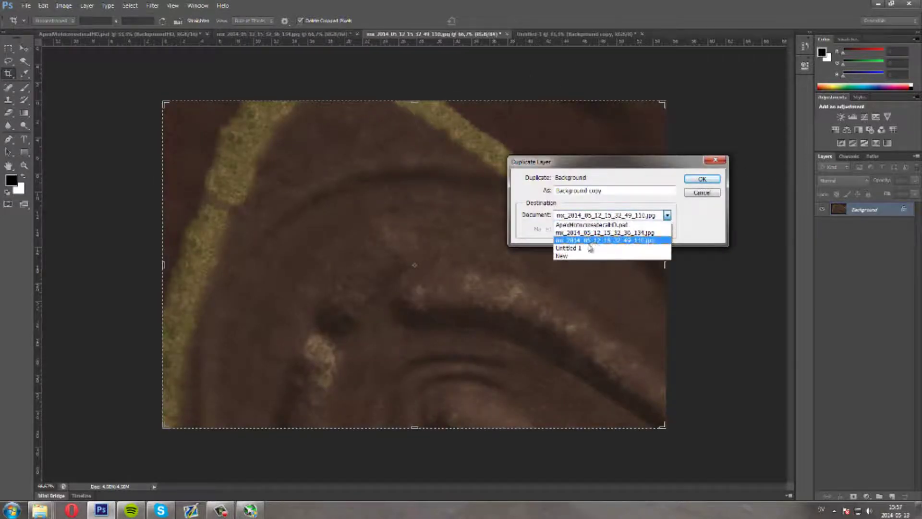
pyautogui.click(595, 248)
pyautogui.click(702, 179)
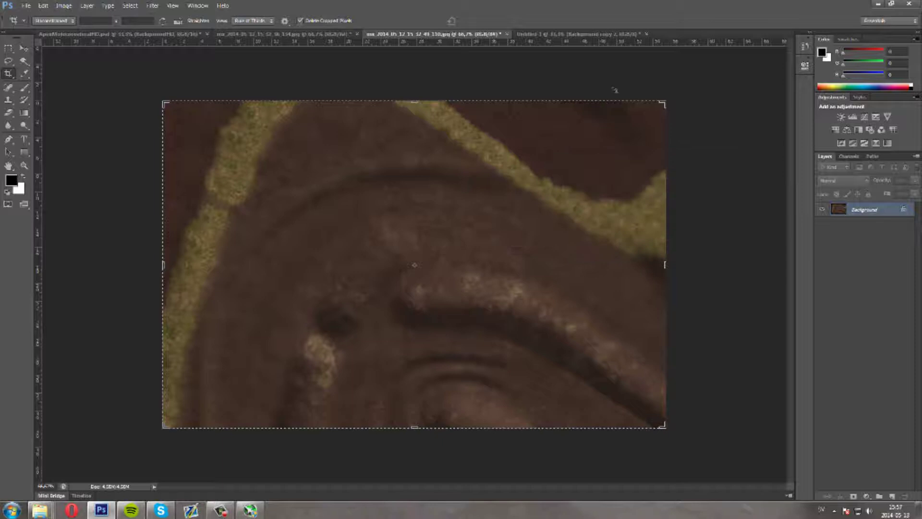
# In Untitled-1, move the first screenshot's layer towards the canvas's right edge and the second's to the left edge, partly overlapping.
pyautogui.click(546, 34)
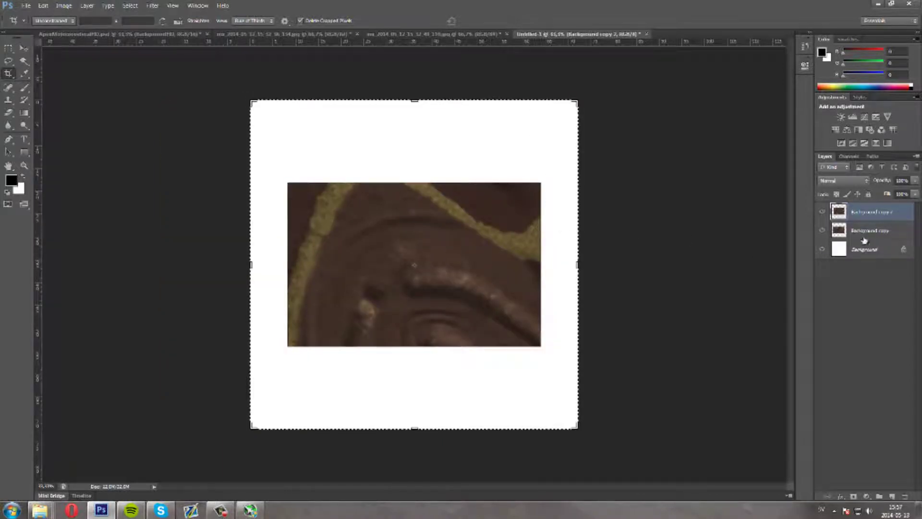
pyautogui.click(885, 236)
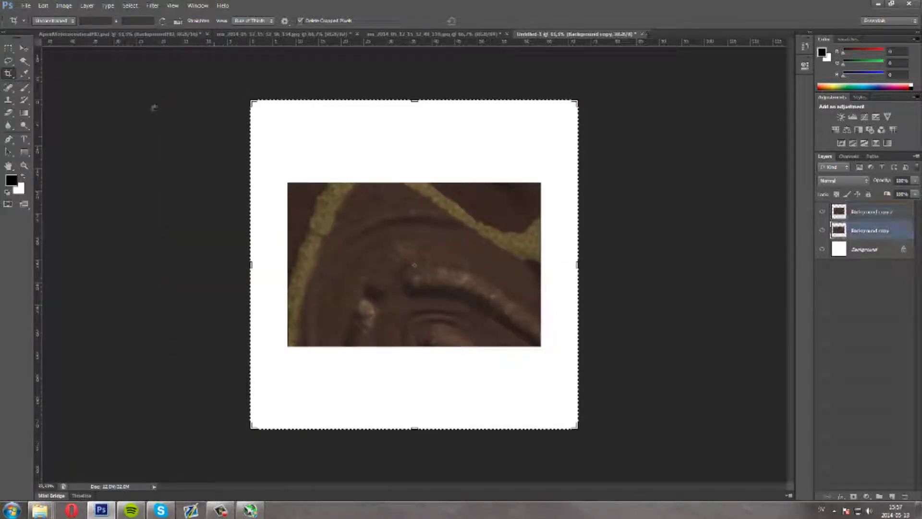
pyautogui.click(23, 48)
pyautogui.moveTo(416, 238); pyautogui.dragTo(538, 252)
pyautogui.click(860, 211)
pyautogui.moveTo(449, 240); pyautogui.dragTo(415, 240)
pyautogui.moveTo(364, 212)
pyautogui.mouseDown()
pyautogui.moveTo(402, 210)
pyautogui.moveTo(374, 212)
pyautogui.mouseUp()
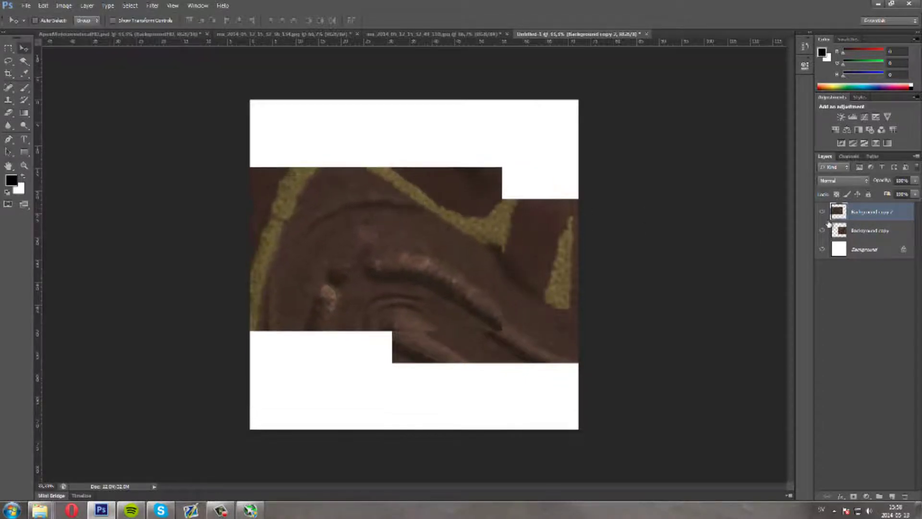
# Set the upper screenshot layer's blend mode to Overlay and hide the white Background layer.
pyautogui.click(843, 181)
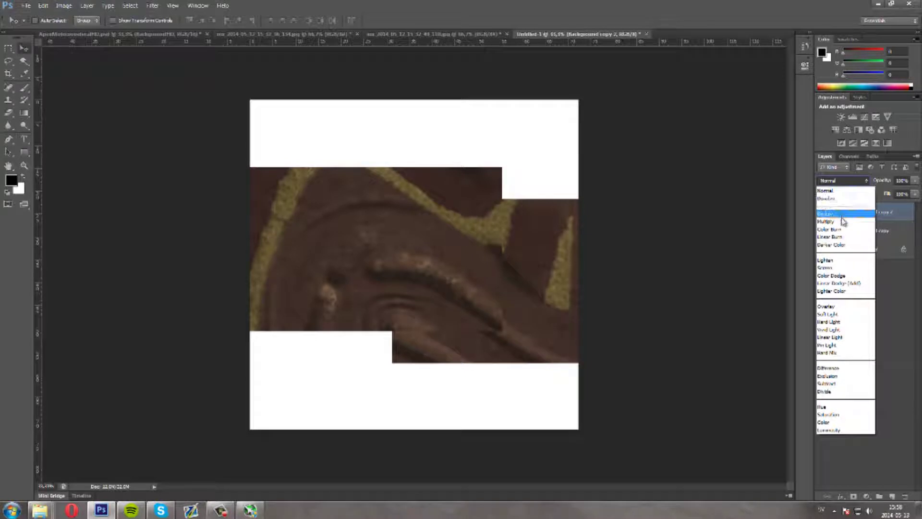
pyautogui.click(837, 307)
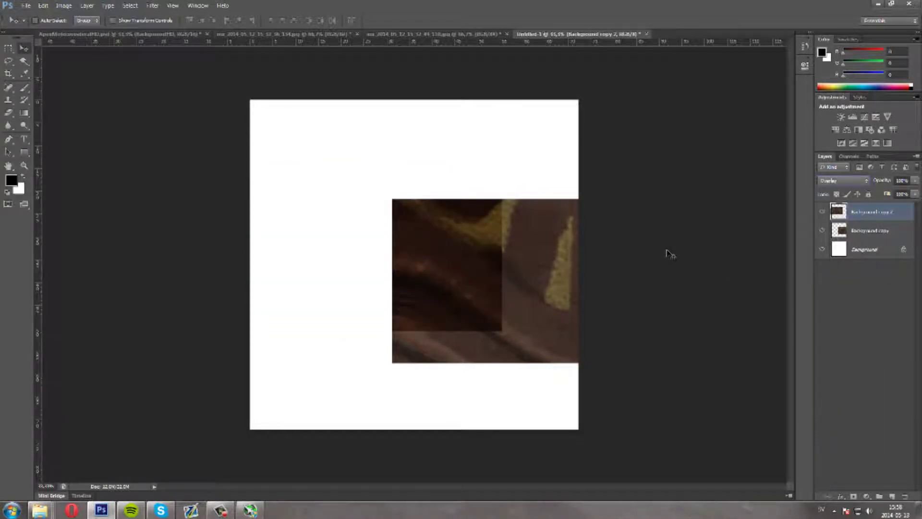
pyautogui.click(822, 249)
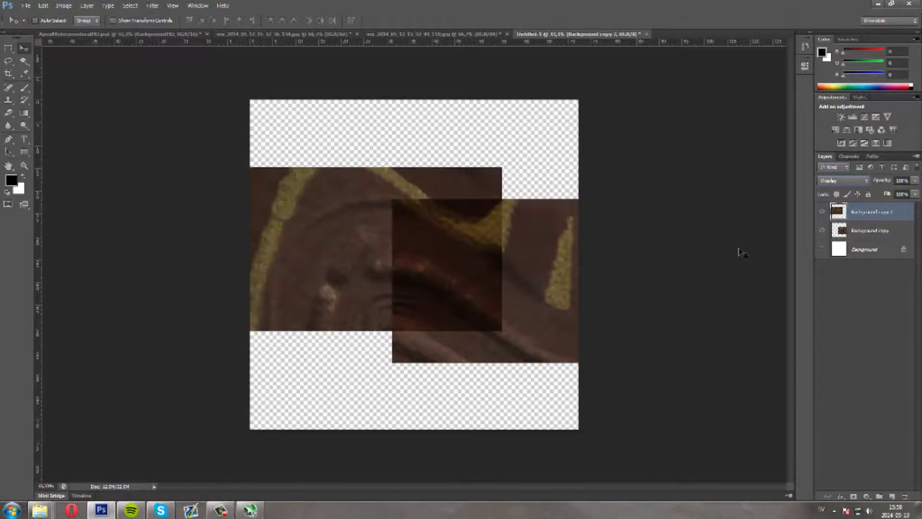
# Move the Overlay screenshot layer so its grass edge and berm roughly line up with the layer below.
pyautogui.hotkey('ctrl', '+')
pyautogui.hotkey('ctrl', '+')
pyautogui.moveTo(418, 264); pyautogui.dragTo(191, 296)
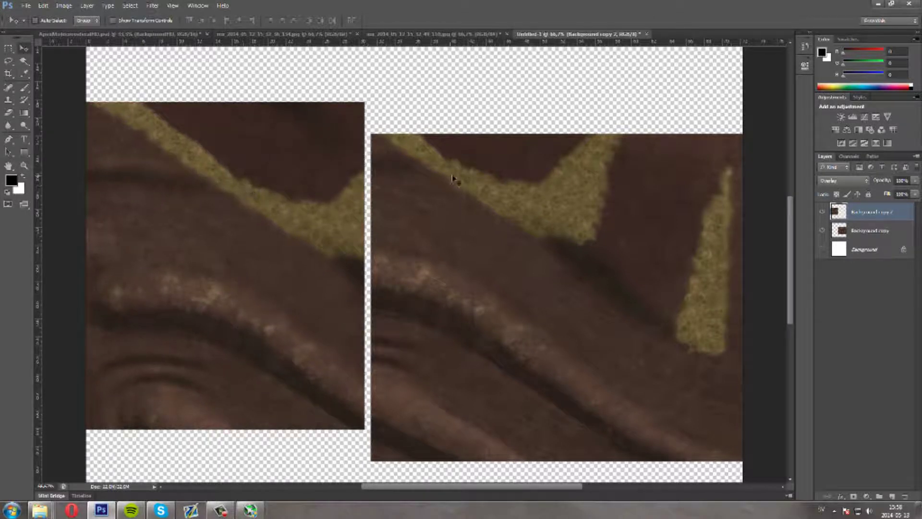
pyautogui.moveTo(276, 223); pyautogui.dragTo(467, 208)
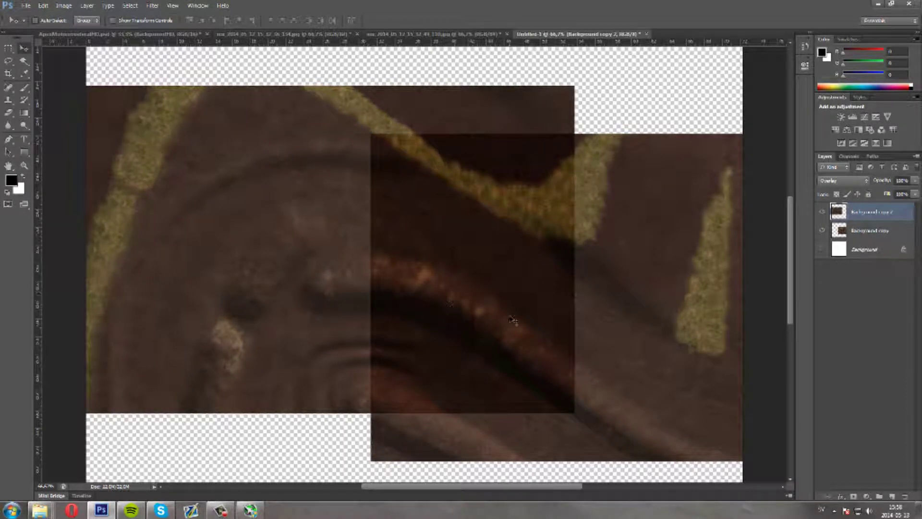
# Nudge the Overlay layer horizontally by single pixels until its berm and grass details match the lower screenshot.
pyautogui.scroll(2, 513, 319)
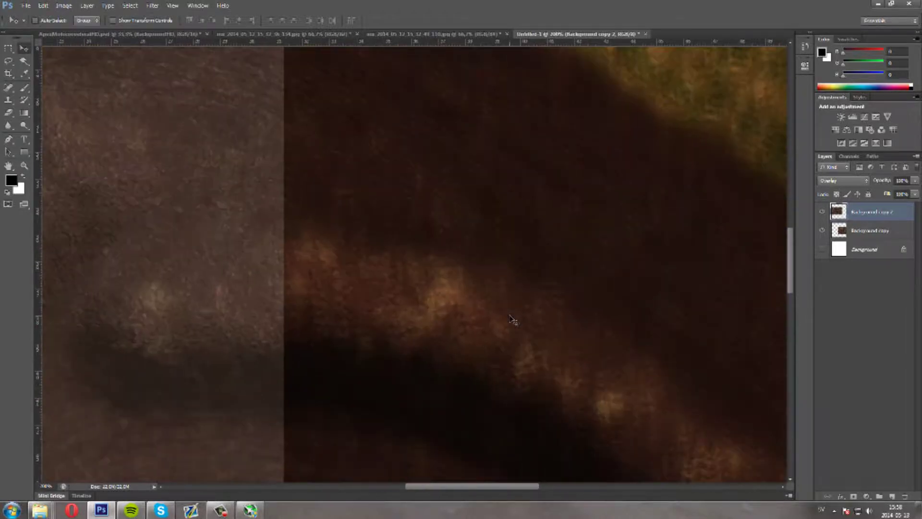
pyautogui.scroll(-1, 513, 319)
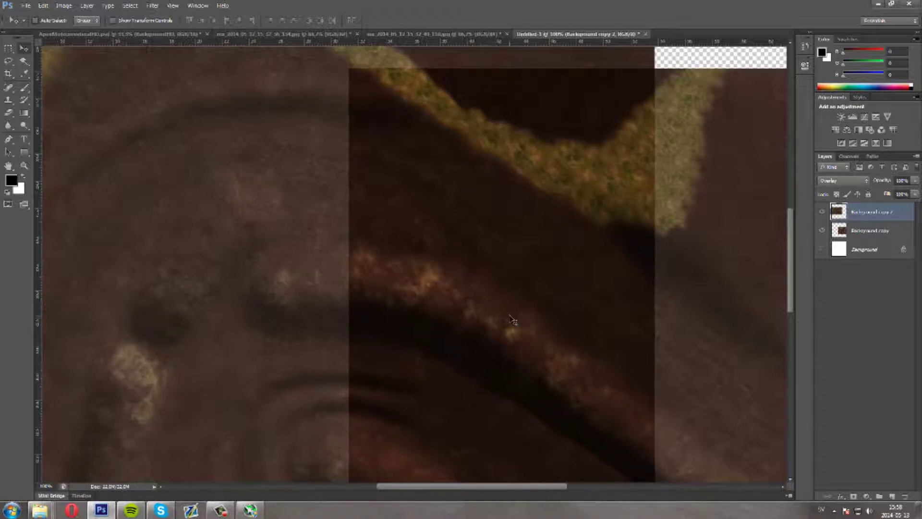
pyautogui.press('Left')
pyautogui.press('Left')
pyautogui.press('Left')
pyautogui.press('Left')
pyautogui.press('Left')
pyautogui.press('Left')
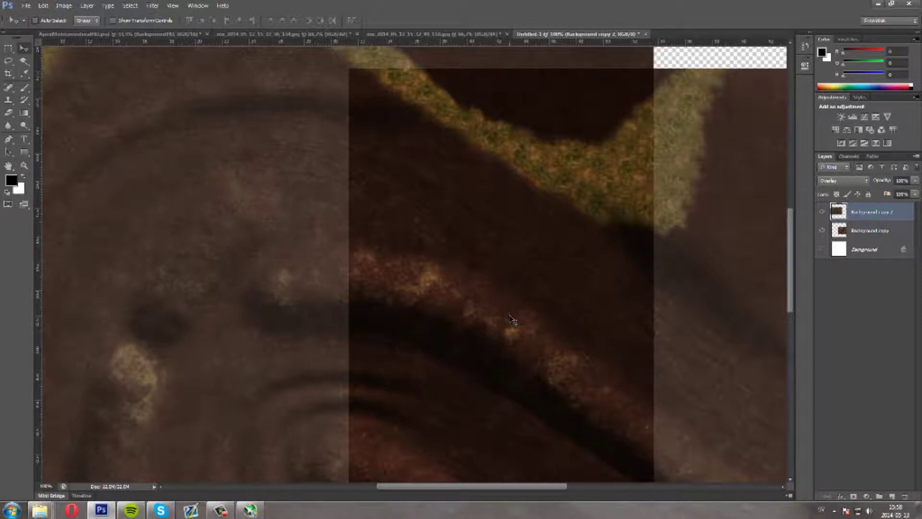
pyautogui.press('Right')
pyautogui.press('Right')
pyautogui.hotkey('ctrl', '-')
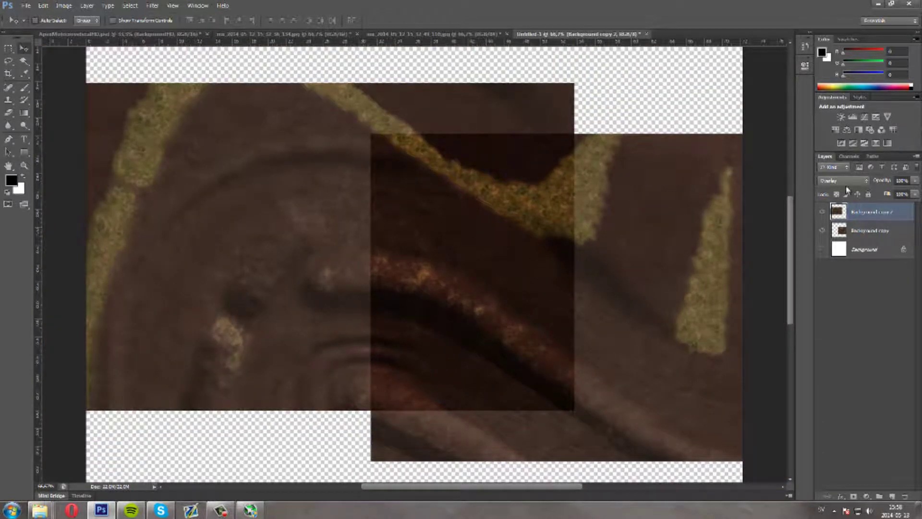
# Return the upper screenshot layer's blend mode to Normal and merge the two aligned screenshot layers into one.
pyautogui.click(845, 181)
pyautogui.click(847, 184)
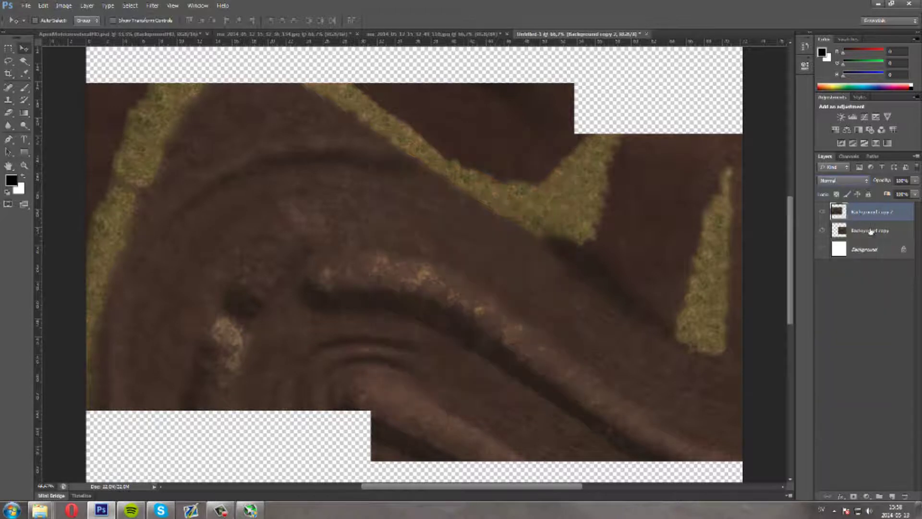
pyautogui.rightClick(870, 230)
pyautogui.click(818, 389)
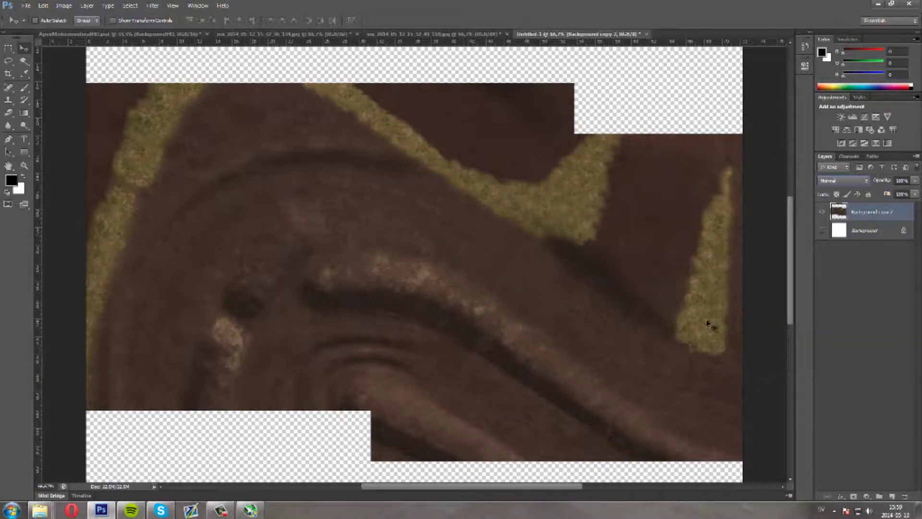
pyautogui.hotkey('ctrl', '-')
pyautogui.hotkey('ctrl', '-')
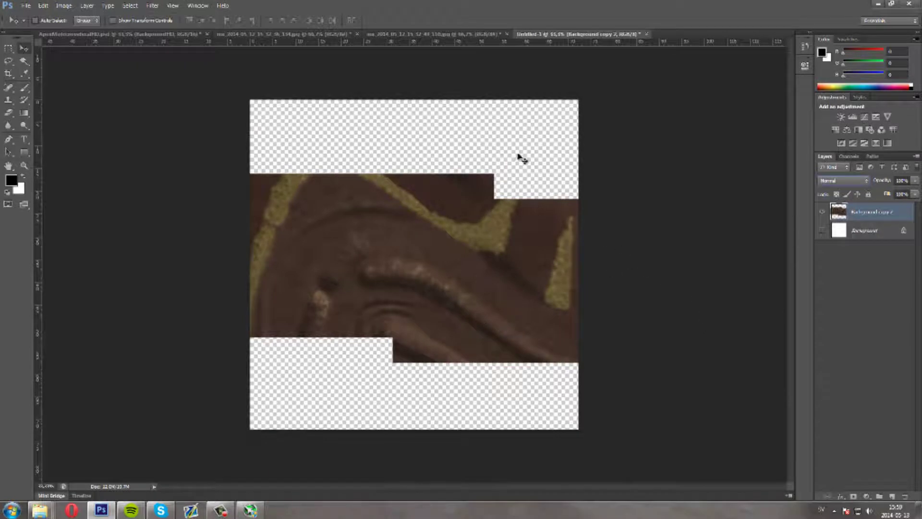
# Close Untitled-1 and both close-up screenshot documents without saving changes.
pyautogui.click(647, 34)
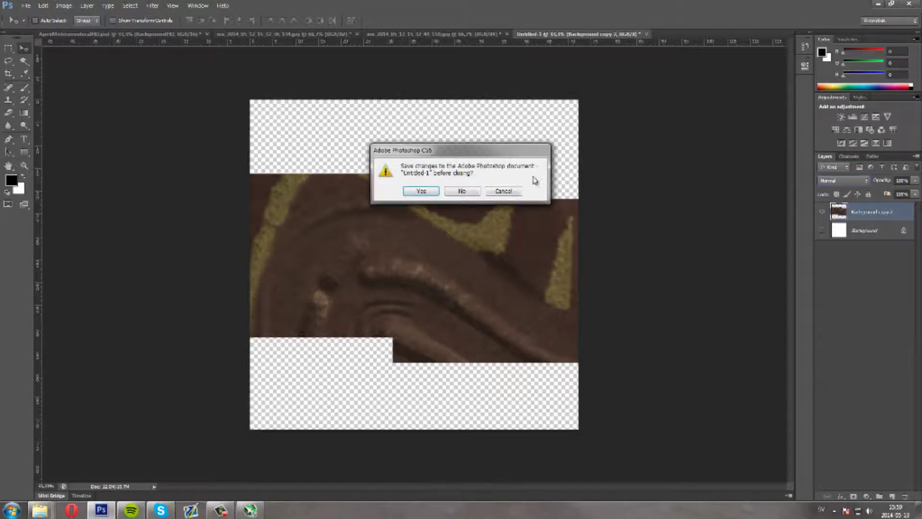
pyautogui.click(467, 192)
pyautogui.click(507, 34)
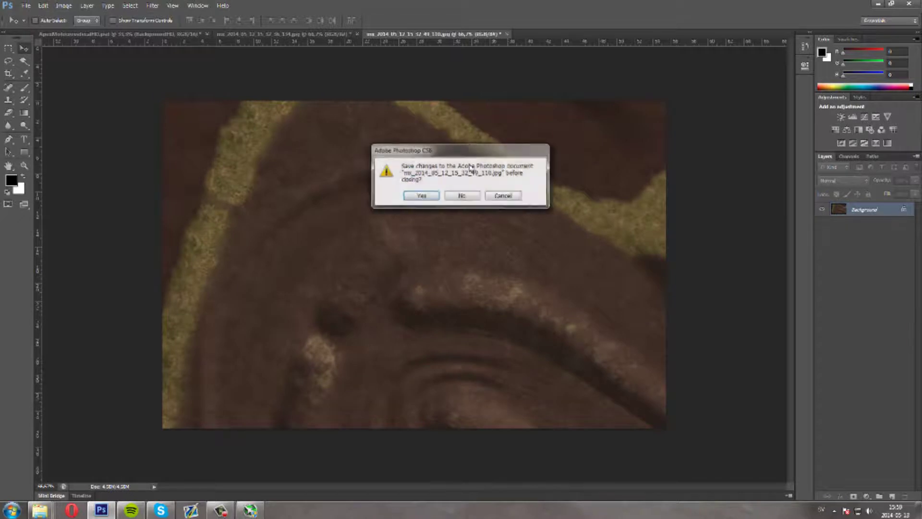
pyautogui.click(461, 195)
pyautogui.click(357, 34)
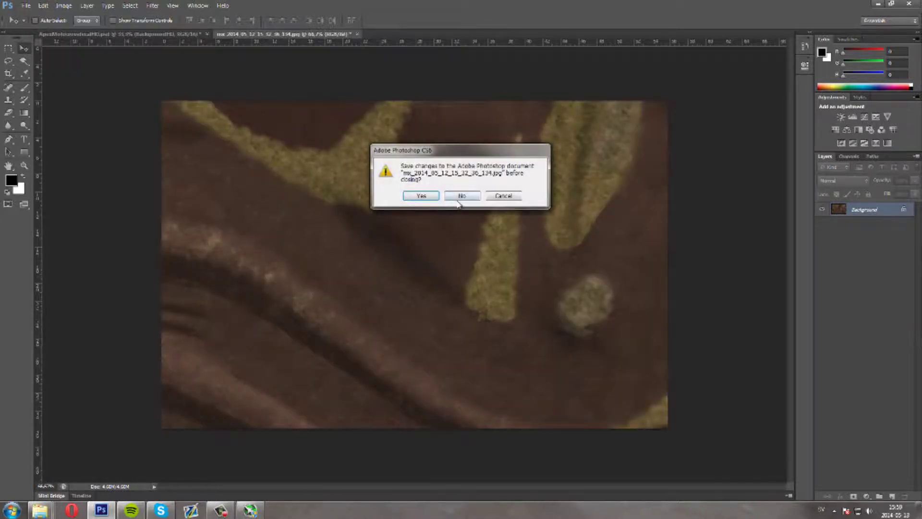
pyautogui.click(467, 196)
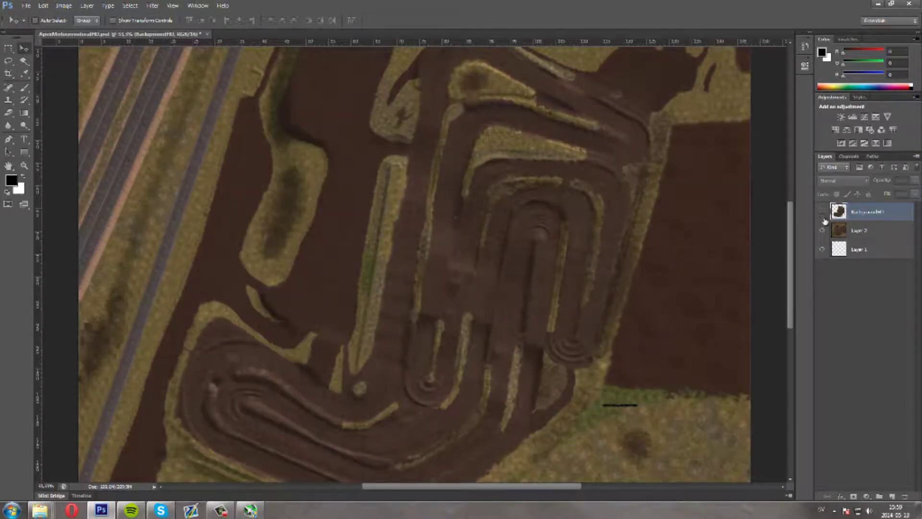
# Hide Layer 2 in the ApexMotocrossdecalHD document and keep the stitched BackgroundHD layer visible.
pyautogui.click(821, 231)
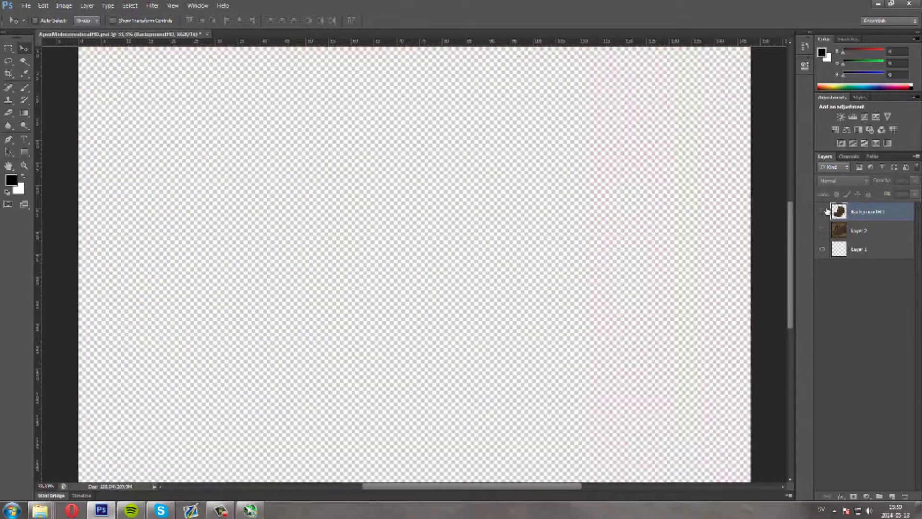
pyautogui.click(822, 211)
pyautogui.hotkey('ctrl', '-')
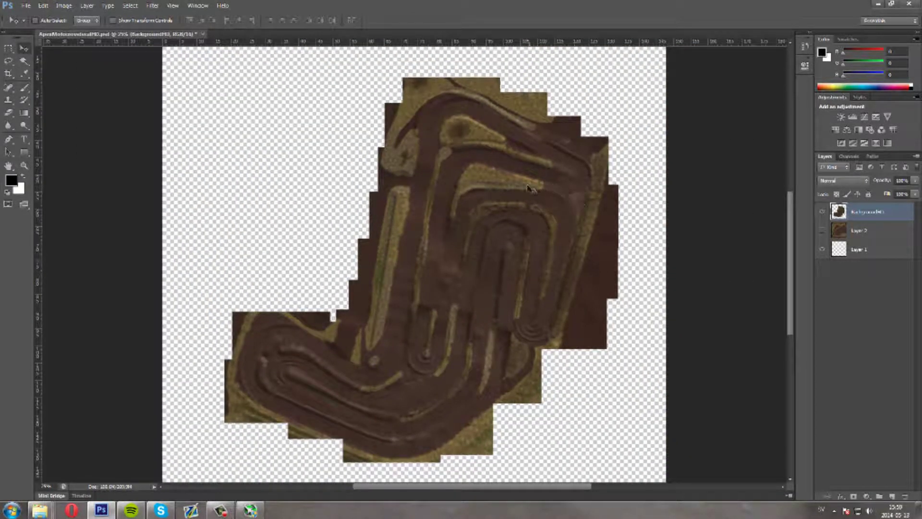
# Show Layer 2 beneath the stitched BackgroundHD layer in the ApexMotocrossdecalHD document.
pyautogui.click(821, 231)
pyautogui.click(820, 213)
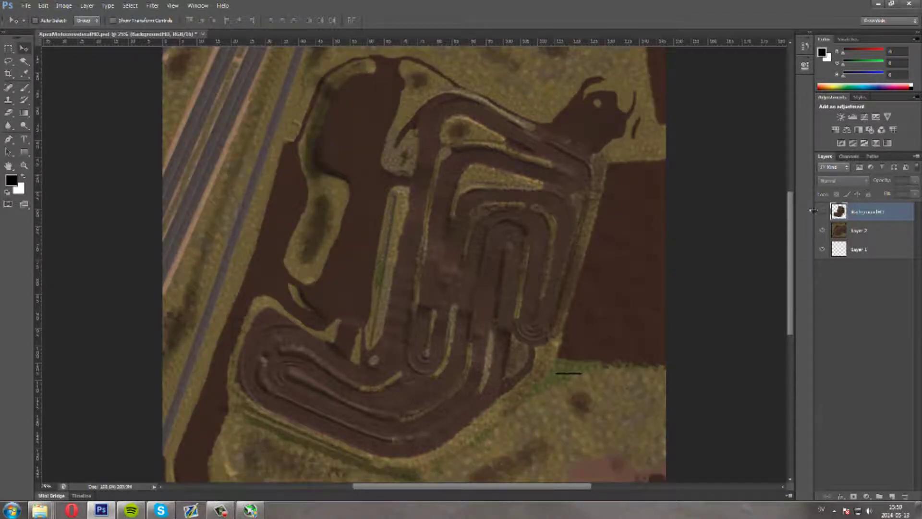
pyautogui.click(821, 212)
# Compare the track with the BackgroundHD layer shown and hidden over Layer 2, leaving it shown.
pyautogui.click(821, 213)
pyautogui.click(822, 214)
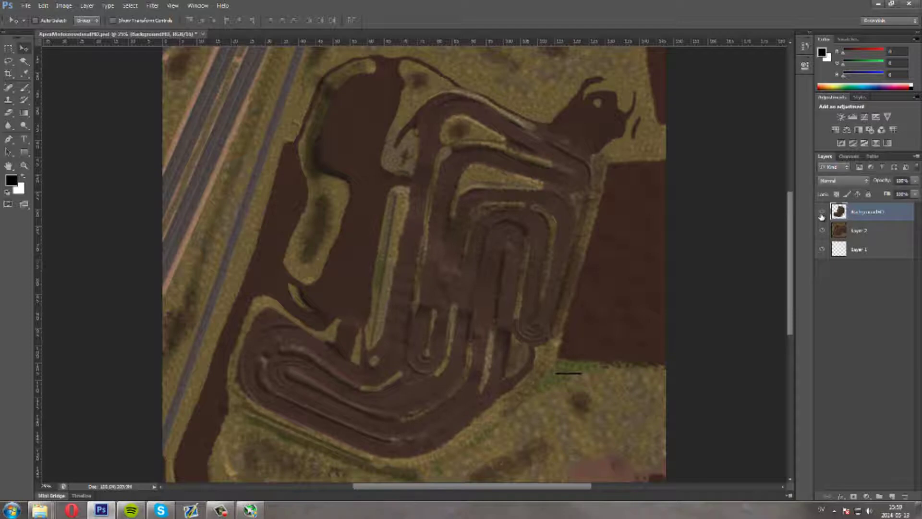
pyautogui.click(822, 217)
pyautogui.click(822, 216)
pyautogui.click(821, 216)
pyautogui.click(822, 216)
pyautogui.click(822, 216)
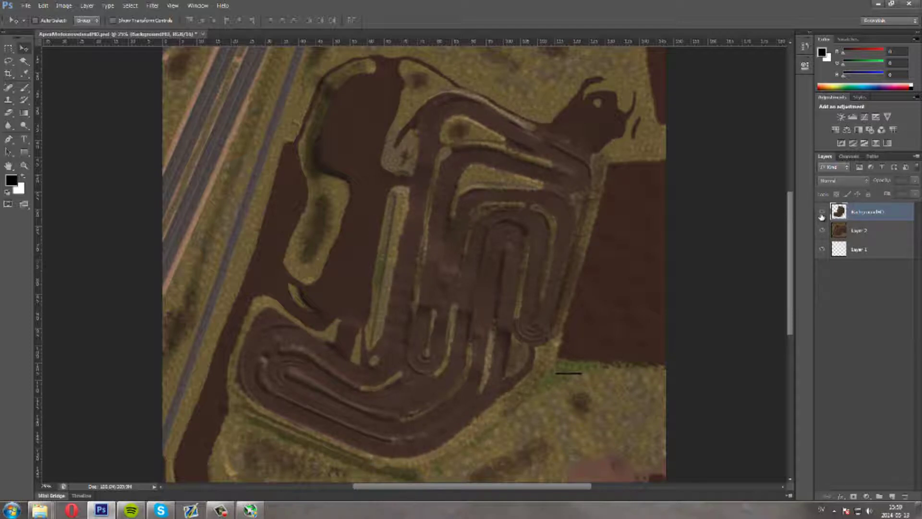
pyautogui.click(822, 216)
pyautogui.click(821, 216)
pyautogui.click(821, 216)
pyautogui.click(821, 216)
pyautogui.click(822, 216)
pyautogui.click(821, 216)
pyautogui.click(821, 217)
pyautogui.click(822, 216)
pyautogui.click(822, 216)
pyautogui.click(821, 217)
pyautogui.click(821, 216)
pyautogui.click(822, 216)
pyautogui.click(822, 216)
pyautogui.click(821, 216)
pyautogui.click(822, 216)
pyautogui.click(822, 216)
pyautogui.click(821, 216)
pyautogui.click(822, 216)
pyautogui.click(821, 216)
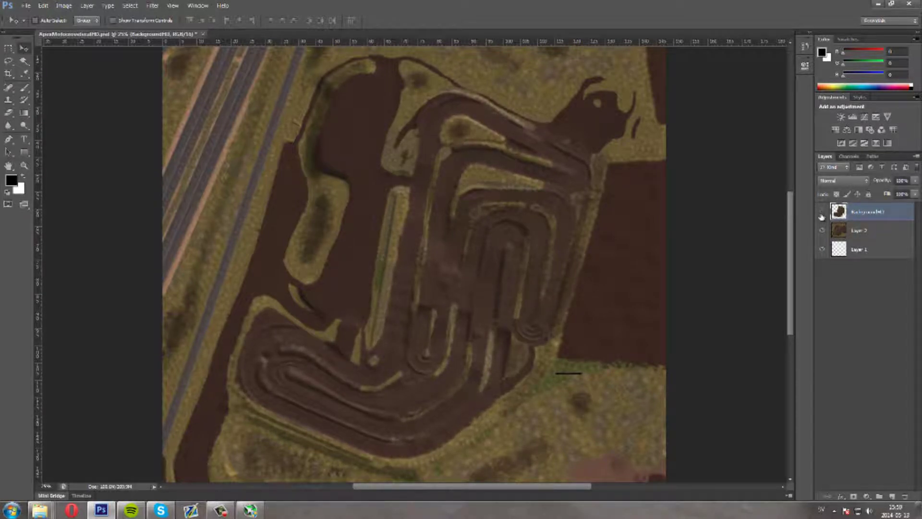
pyautogui.click(822, 216)
pyautogui.click(821, 217)
pyautogui.click(821, 216)
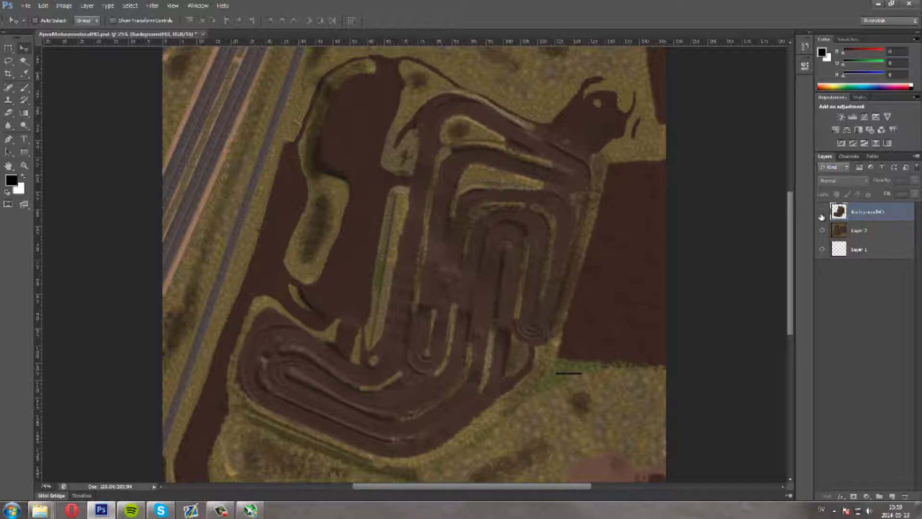
pyautogui.click(822, 216)
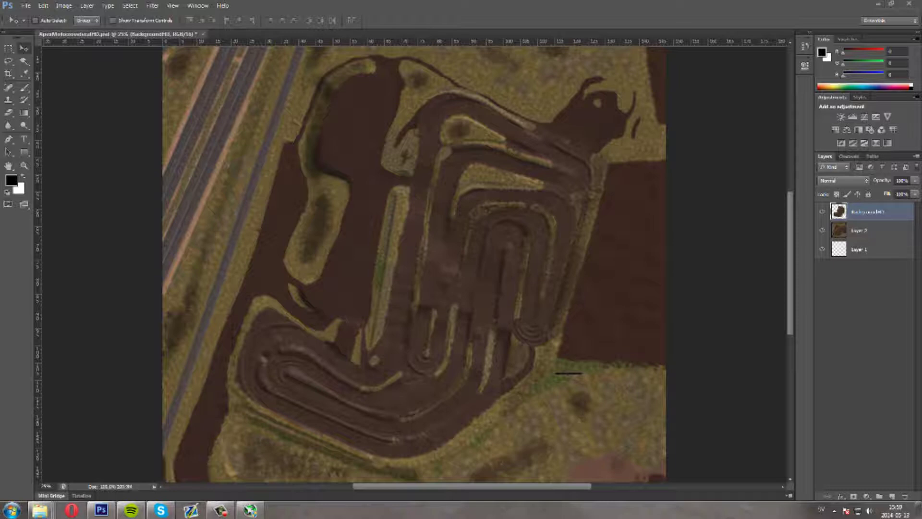
# Open the terrain image from the desktop as a separate Photoshop document and maximize the workspace again.
pyautogui.moveTo(594, 13); pyautogui.dragTo(626, 34)
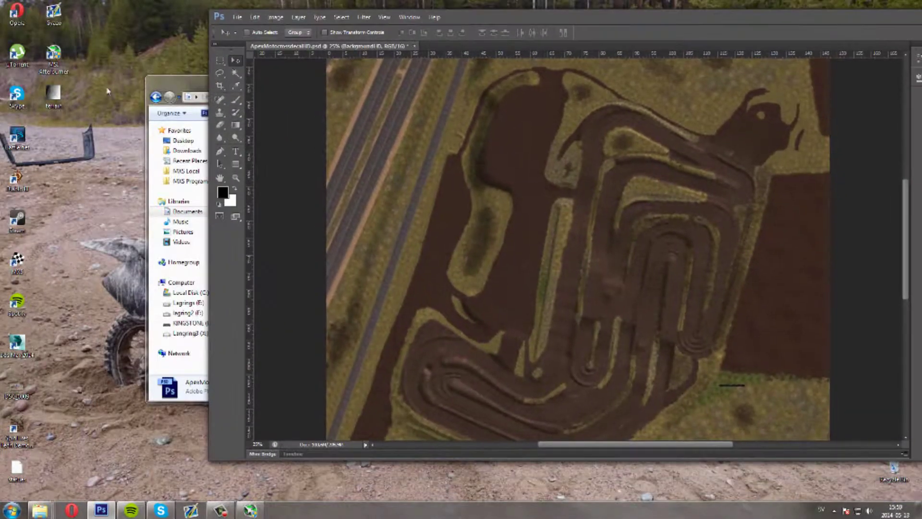
pyautogui.moveTo(52, 94); pyautogui.dragTo(453, 48)
pyautogui.doubleClick(573, 21)
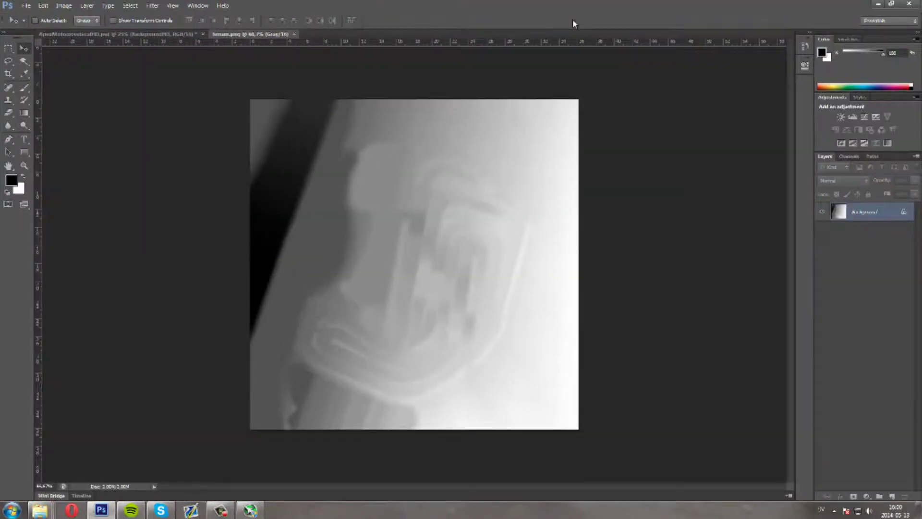
# Resize the terrain image to 4192 pixels wide with constrained proportions and fit it in view.
pyautogui.hotkey('ctrl', 'alt', 'i')
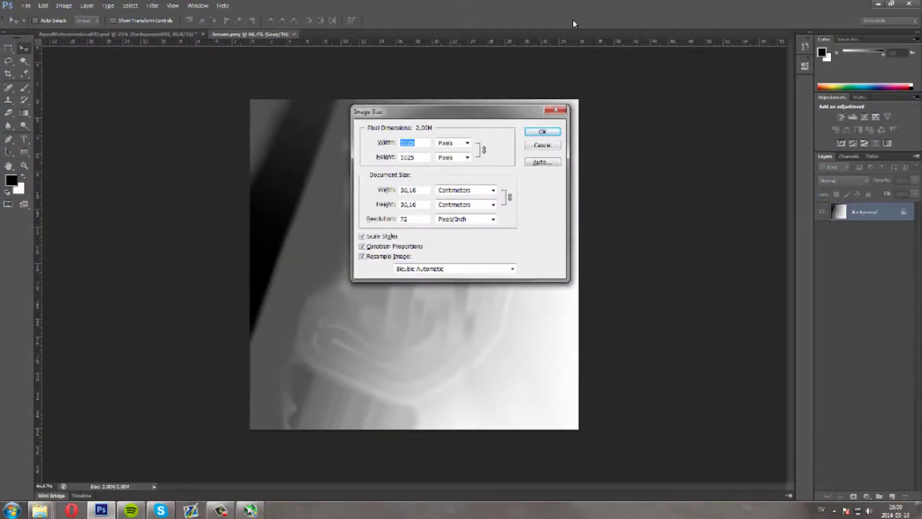
pyautogui.moveTo(450, 111); pyautogui.dragTo(667, 114)
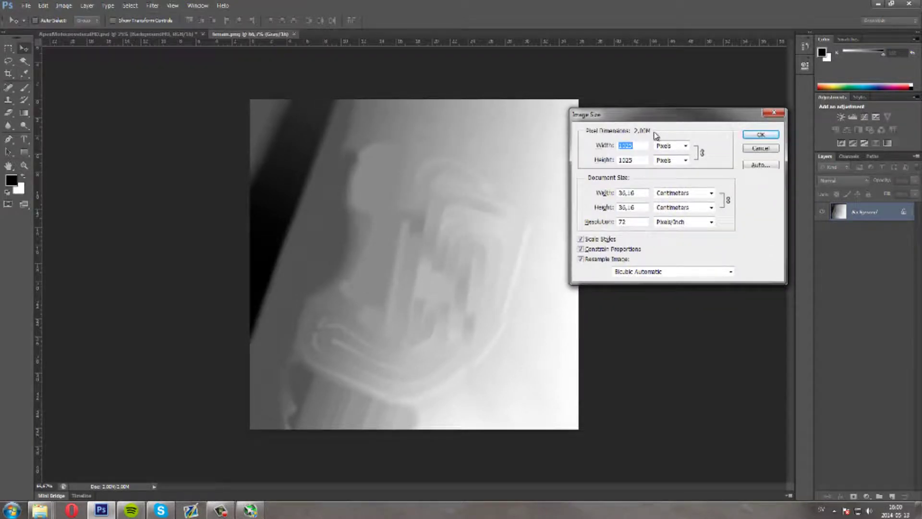
pyautogui.write('41')
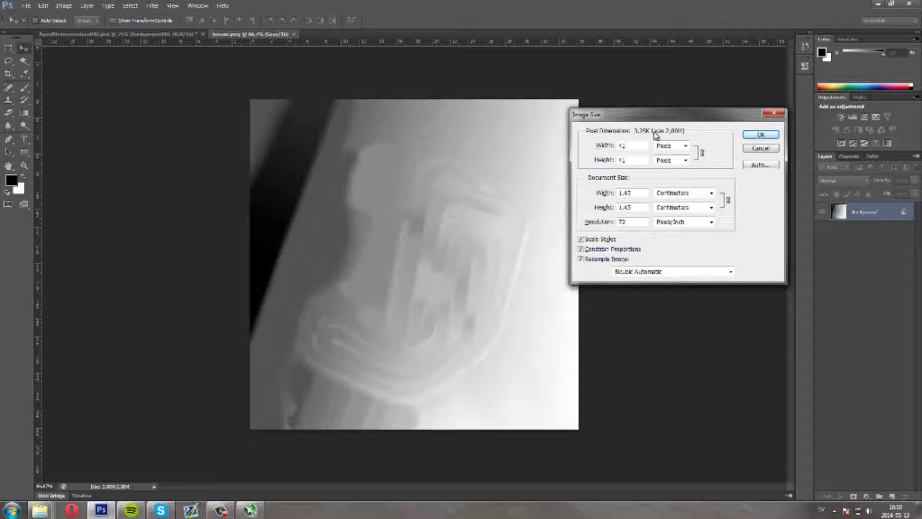
pyautogui.write('92')
pyautogui.press('Return')
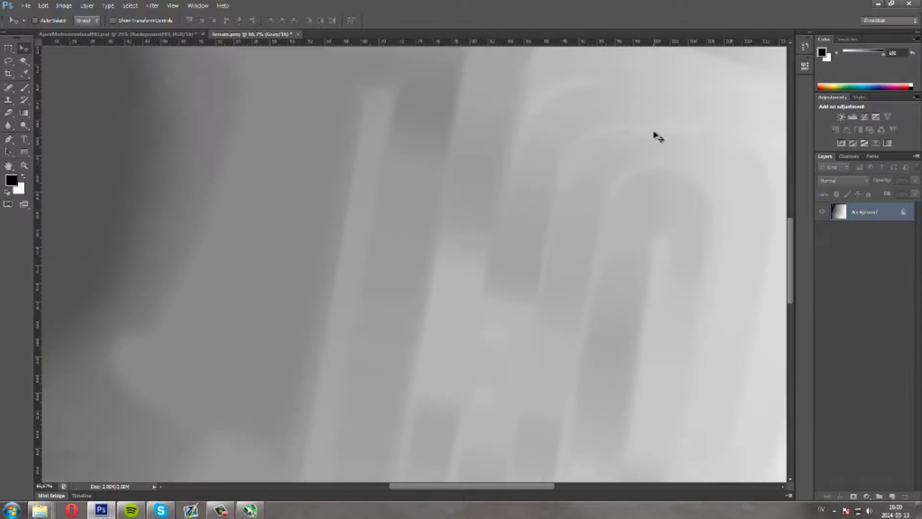
pyautogui.hotkey('ctrl', '-')
pyautogui.hotkey('ctrl', '-')
pyautogui.hotkey('ctrl', '-')
pyautogui.hotkey('ctrl', '-')
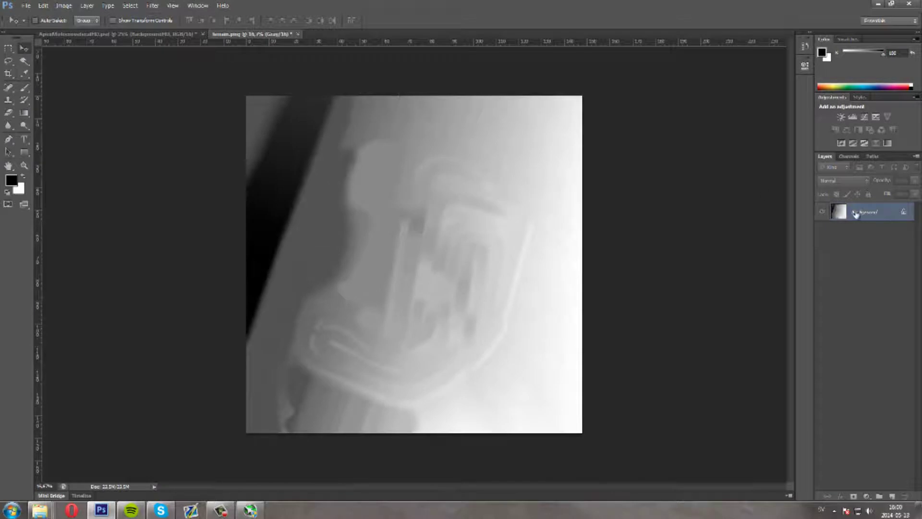
# Apply Smart Sharpen to the terrain image with an amount of 500% and a radius of 64.0 px.
pyautogui.click(153, 6)
pyautogui.moveTo(200, 148)
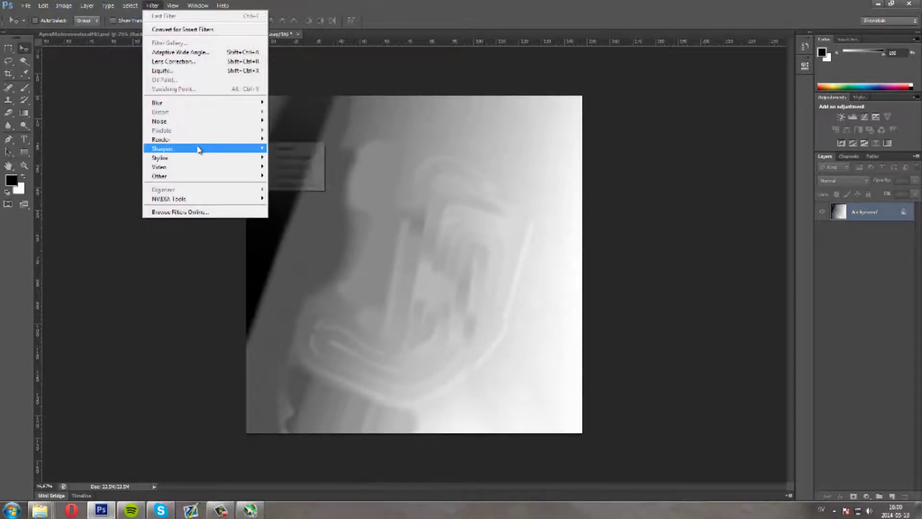
pyautogui.click(293, 175)
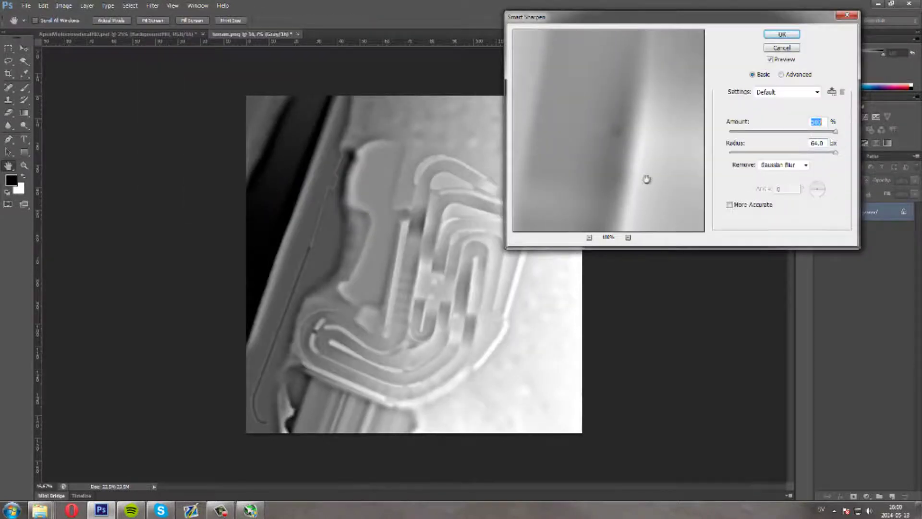
pyautogui.click(589, 237)
pyautogui.click(589, 237)
pyautogui.click(589, 237)
pyautogui.click(589, 238)
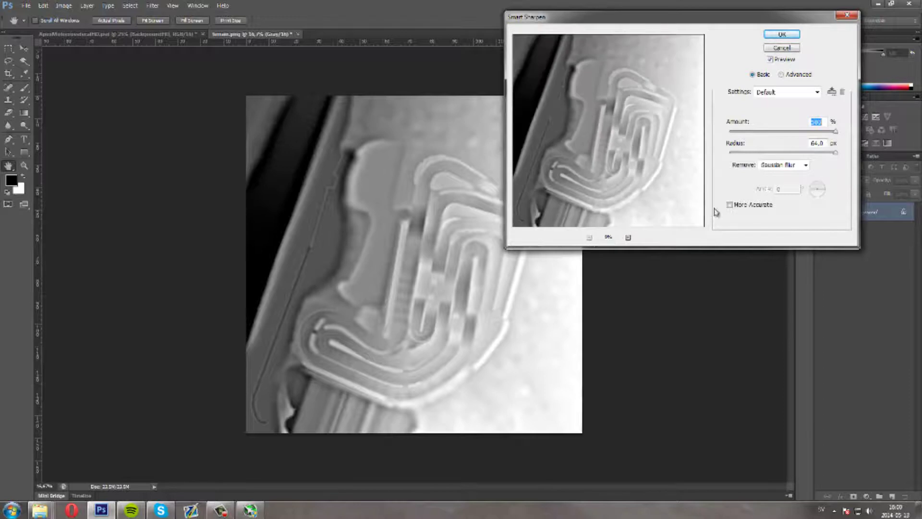
pyautogui.moveTo(836, 152); pyautogui.dragTo(859, 140)
pyautogui.click(782, 34)
# Duplicate the sharpened terrain Background layer into the ApexMotocrossdecalHD.psd document.
pyautogui.rightClick(858, 210)
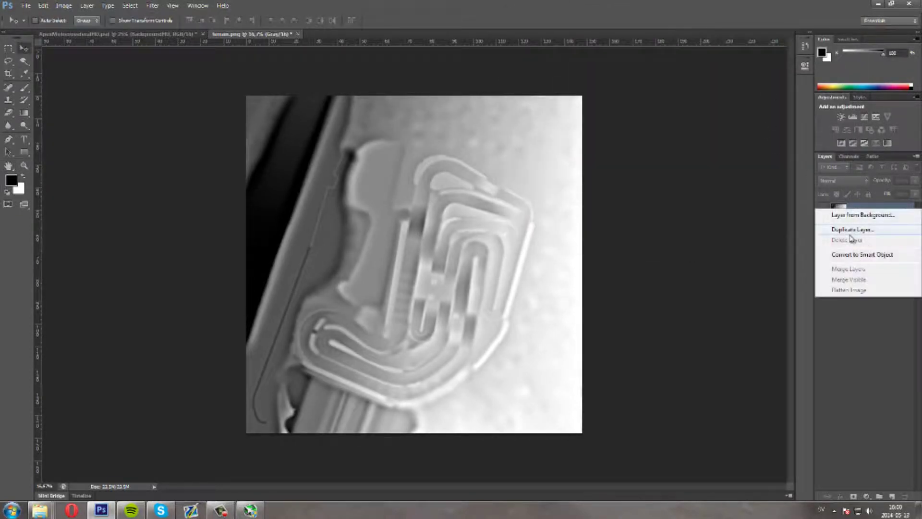
pyautogui.click(852, 230)
pyautogui.click(574, 216)
pyautogui.click(575, 224)
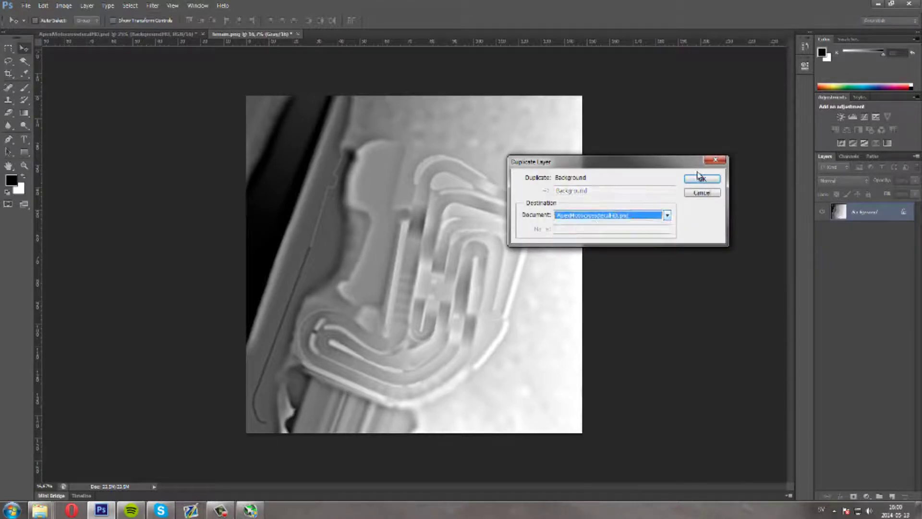
pyautogui.click(701, 179)
# Set the duplicated terrain layer's blend mode to Overlay in the ApexMotocrossdecalHD document.
pyautogui.click(163, 34)
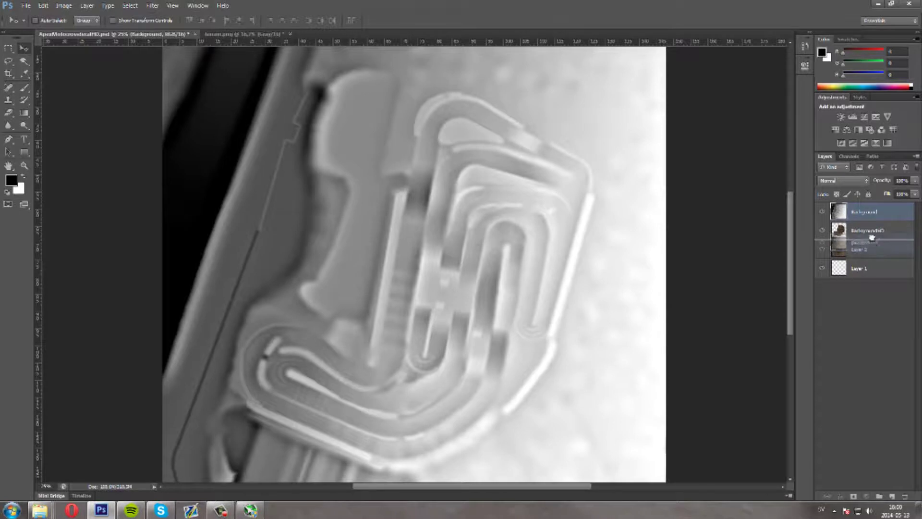
pyautogui.click(830, 181)
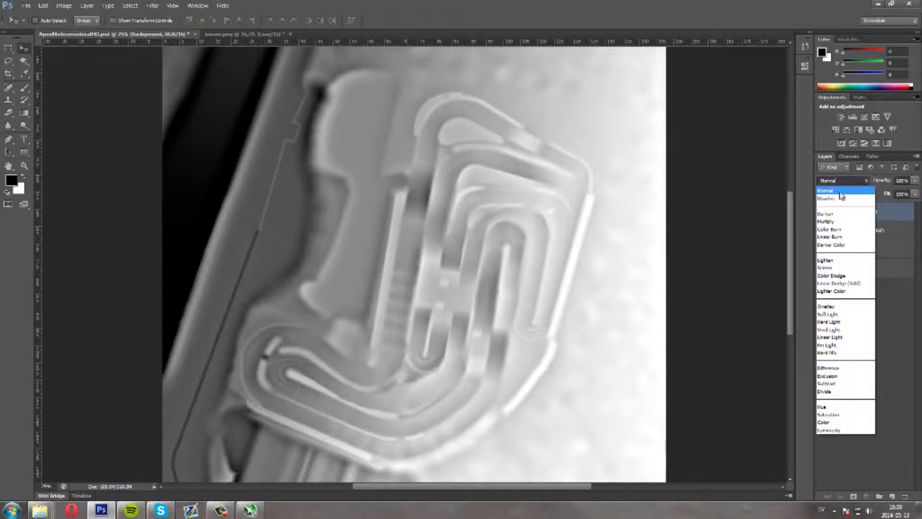
pyautogui.click(841, 313)
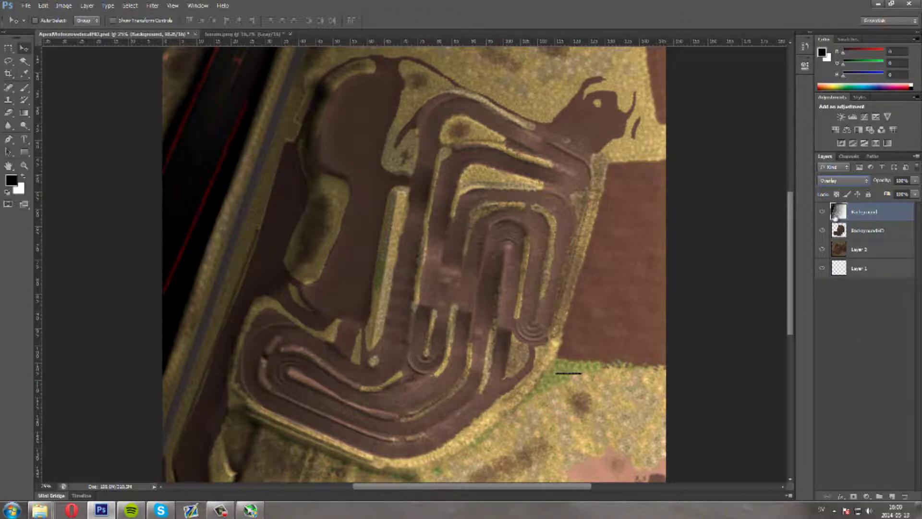
# Compare the track's shading with the Overlay terrain layer shown and hidden, leaving it shown.
pyautogui.click(823, 212)
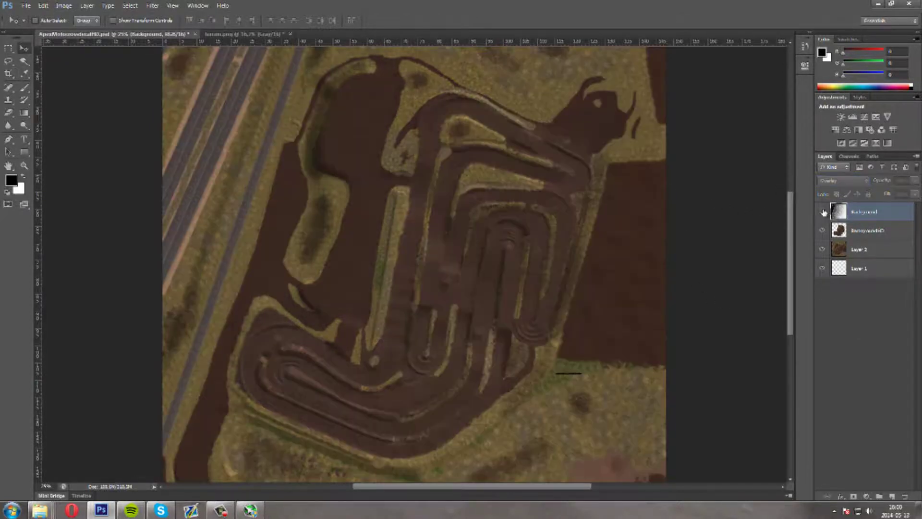
pyautogui.click(823, 212)
pyautogui.click(823, 212)
pyautogui.click(823, 212)
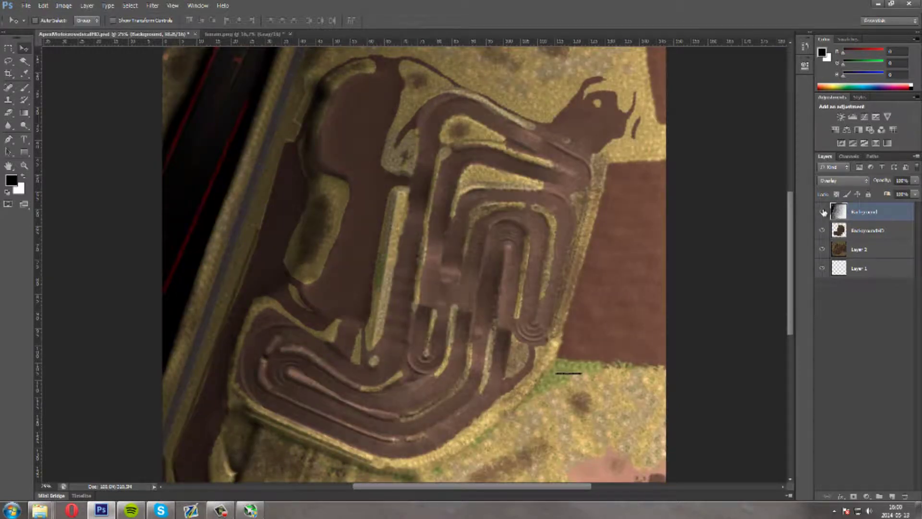
pyautogui.click(823, 212)
pyautogui.click(823, 212)
pyautogui.click(823, 213)
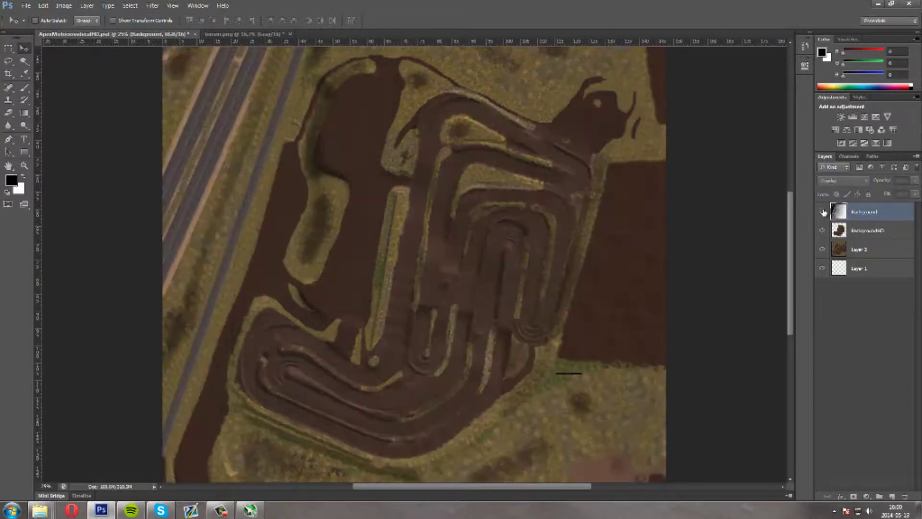
pyautogui.click(823, 212)
pyautogui.click(823, 213)
pyautogui.click(823, 212)
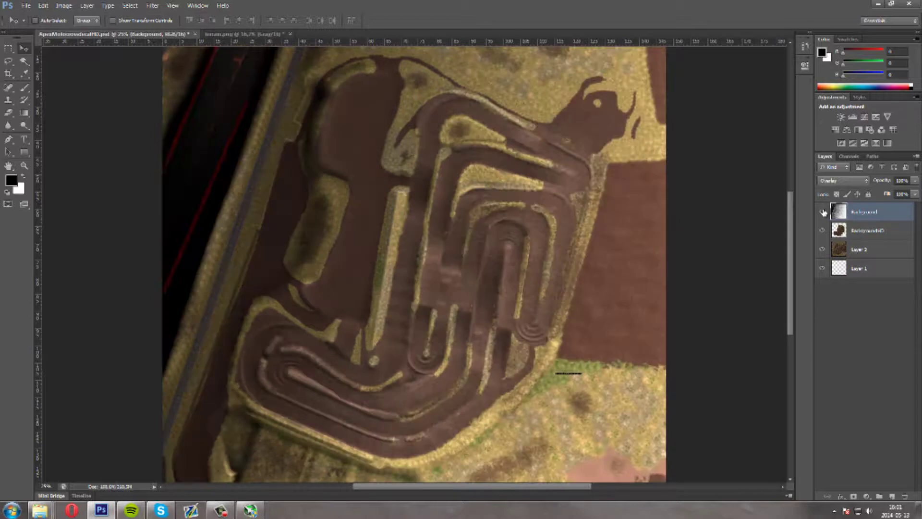
pyautogui.click(822, 212)
pyautogui.click(823, 213)
pyautogui.click(822, 212)
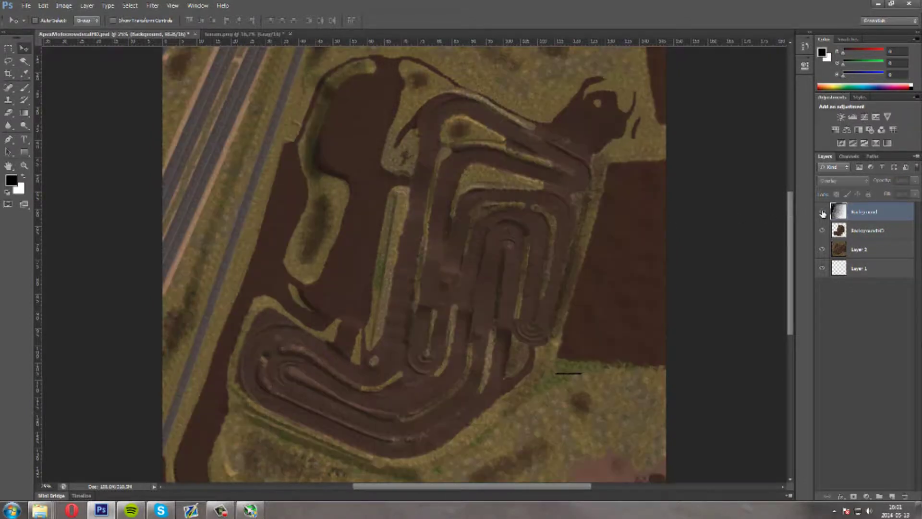
pyautogui.click(823, 212)
pyautogui.click(823, 213)
pyautogui.click(823, 213)
pyautogui.click(823, 212)
pyautogui.click(822, 212)
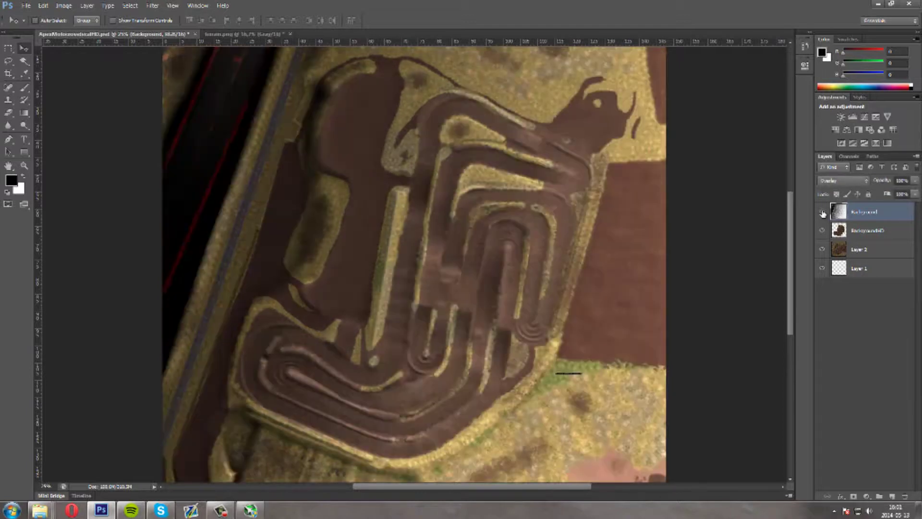
pyautogui.click(823, 212)
pyautogui.click(822, 212)
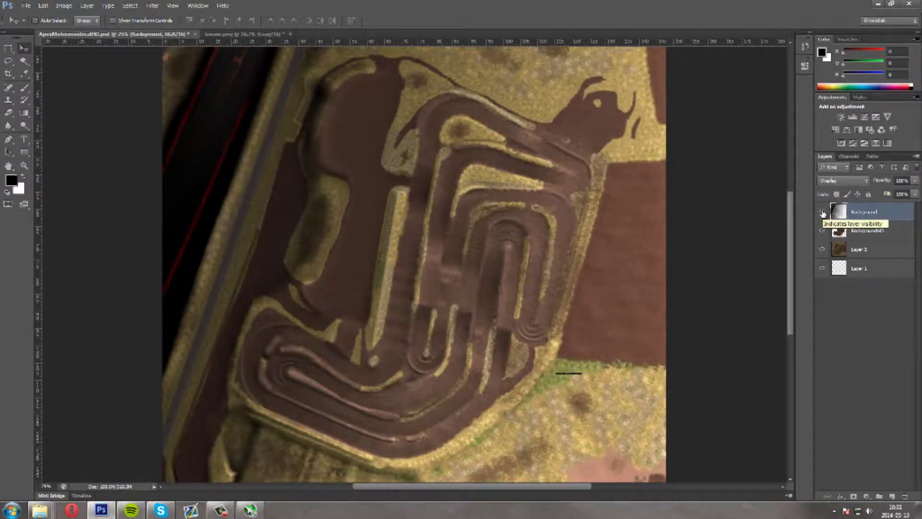
pyautogui.click(823, 213)
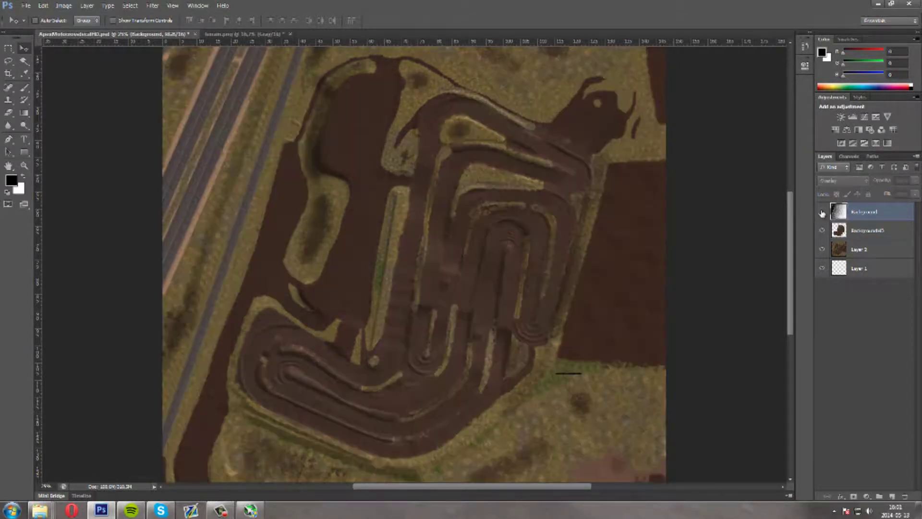
pyautogui.click(823, 212)
pyautogui.click(823, 213)
pyautogui.click(822, 212)
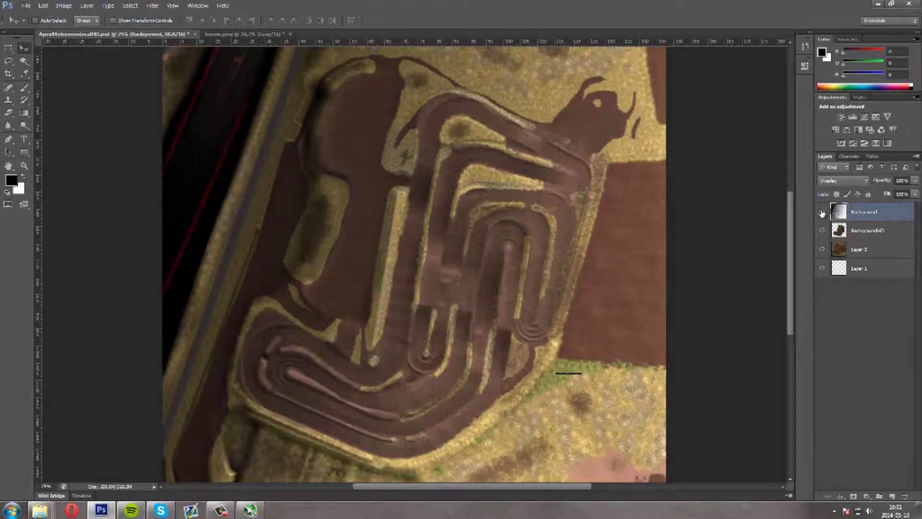
# Lower the Overlay terrain layer's opacity to about 60%.
pyautogui.click(914, 180)
pyautogui.moveTo(914, 192); pyautogui.dragTo(896, 196)
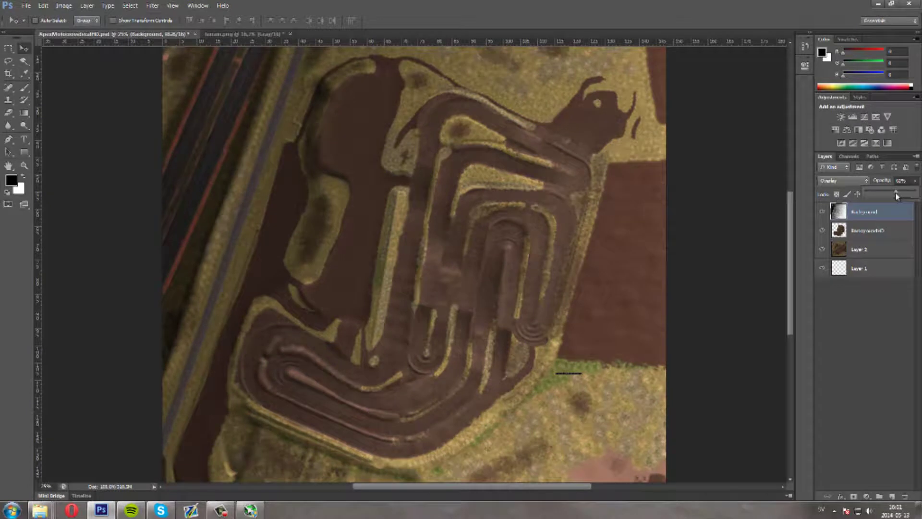
pyautogui.click(916, 182)
# Compare the track with the reduced-opacity terrain layer on and off, and examine the central lanes close up with it hidden.
pyautogui.click(821, 212)
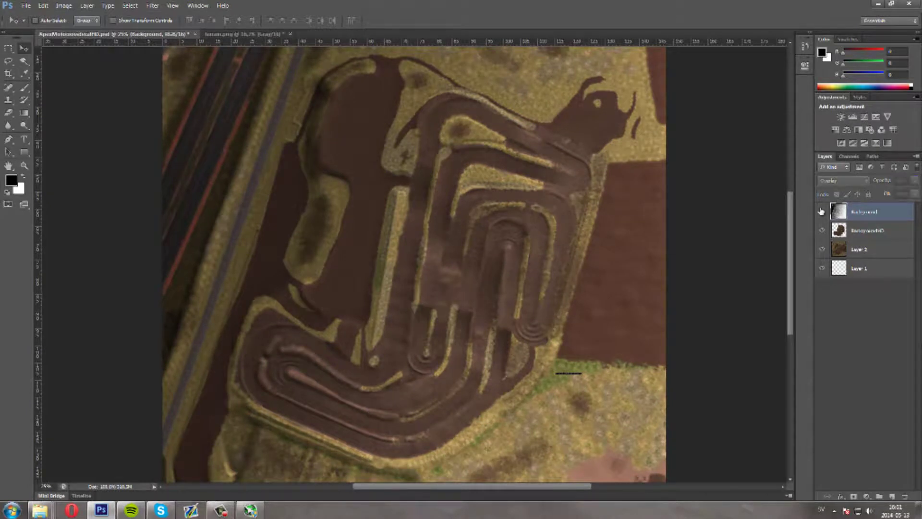
pyautogui.click(822, 212)
pyautogui.click(821, 211)
pyautogui.click(821, 212)
pyautogui.click(821, 212)
pyautogui.click(822, 211)
pyautogui.click(821, 212)
pyautogui.click(822, 212)
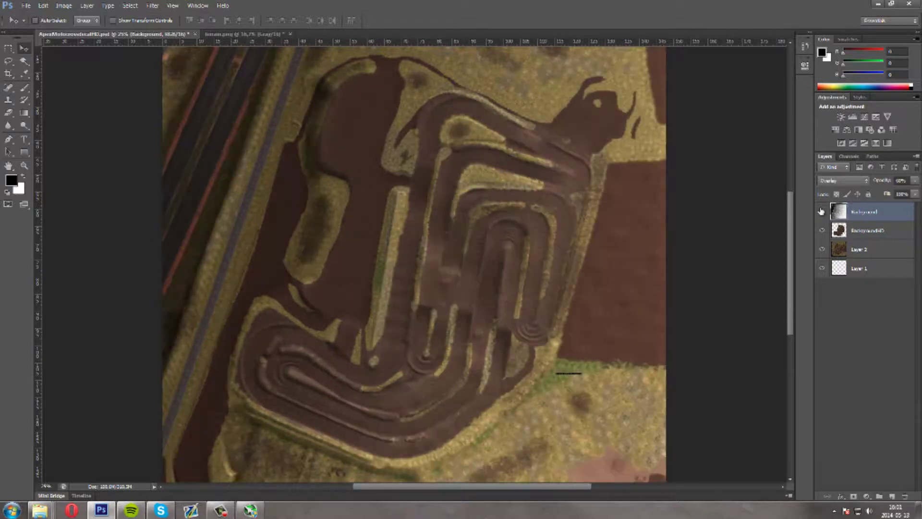
pyautogui.click(821, 212)
pyautogui.hotkey('ctrl', '+')
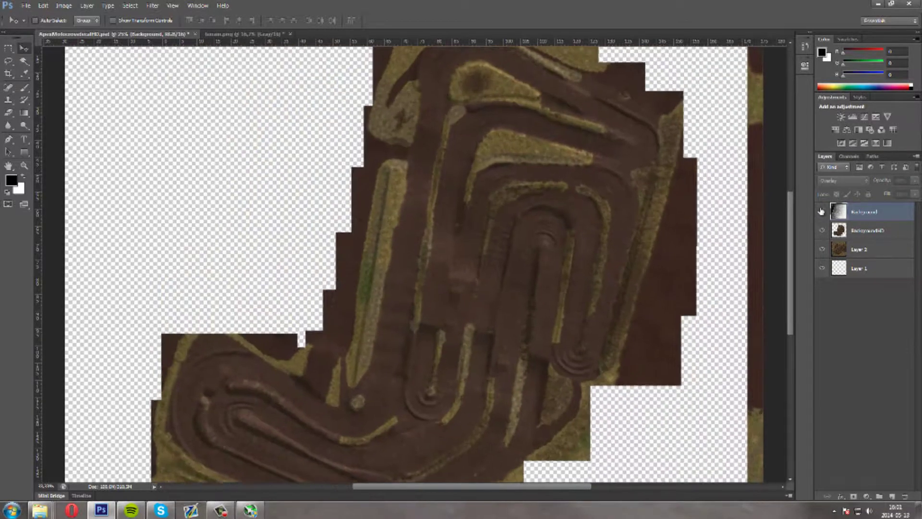
pyautogui.hotkey('ctrl', '+')
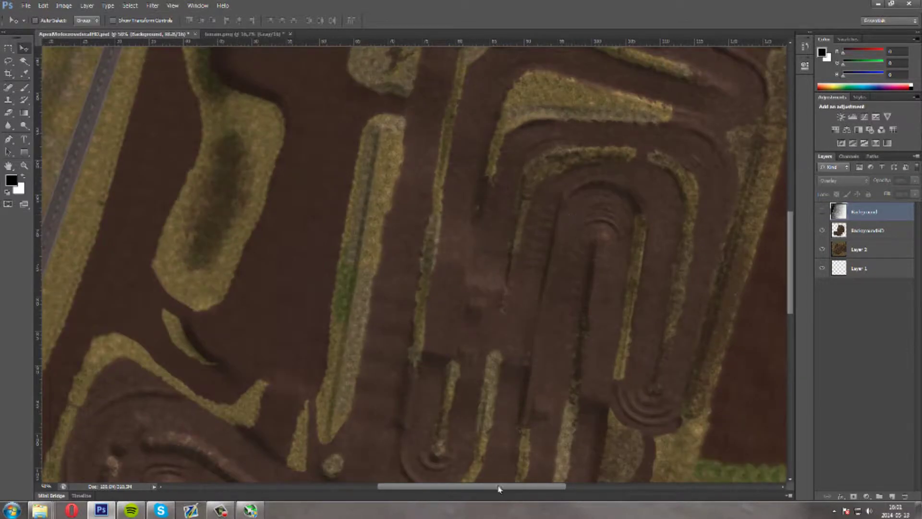
# Compare the shading of the eastern hairpin lanes and adjoining dirt field with the Overlay terrain layer shown and hidden.
pyautogui.moveTo(509, 486); pyautogui.dragTo(554, 486)
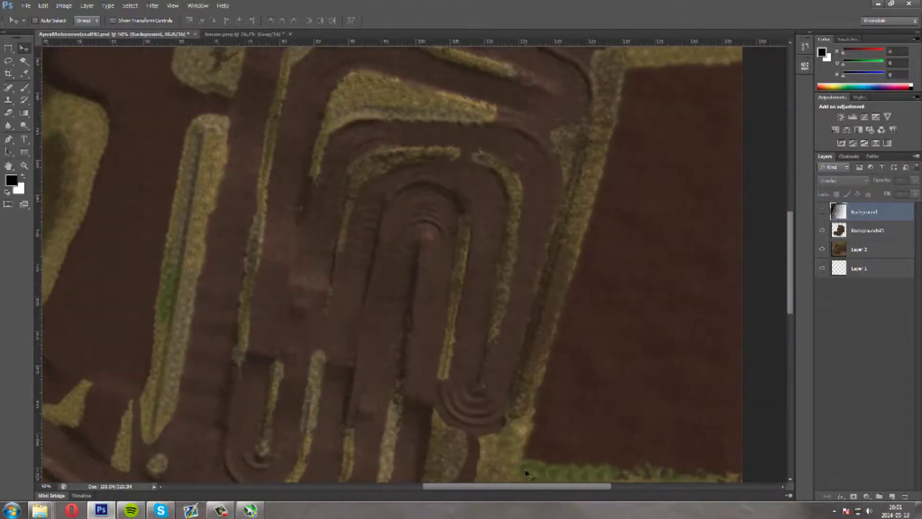
pyautogui.click(822, 212)
pyautogui.click(821, 212)
pyautogui.click(821, 211)
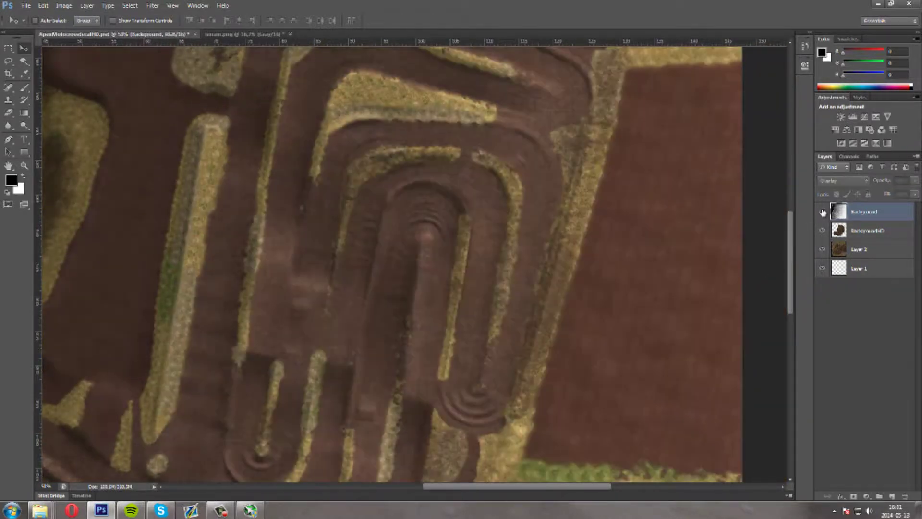
pyautogui.click(822, 212)
pyautogui.click(822, 212)
pyautogui.click(822, 212)
pyautogui.click(822, 211)
pyautogui.click(822, 212)
pyautogui.click(822, 212)
pyautogui.click(822, 212)
pyautogui.click(822, 212)
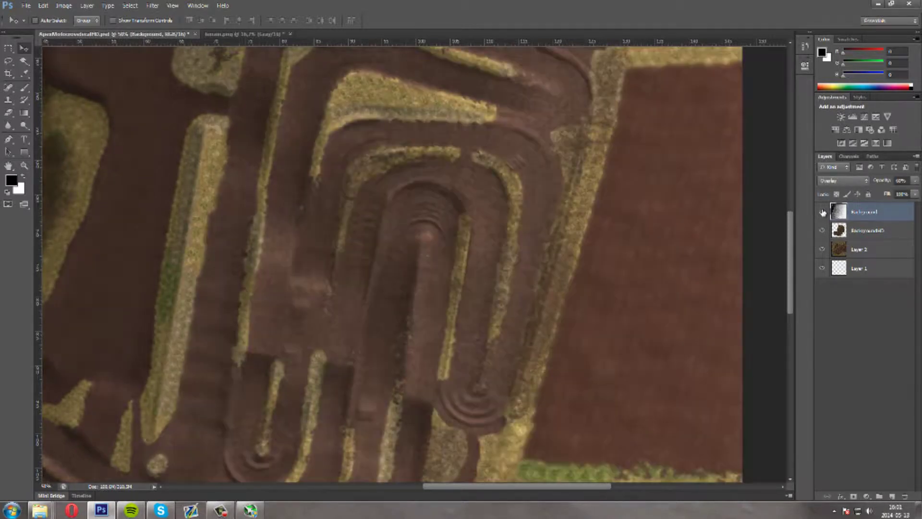
pyautogui.click(822, 211)
pyautogui.click(822, 212)
# Compare the shading across the whole track with the Overlay terrain layer on and off, leaving it shown.
pyautogui.hotkey('ctrl', '-')
pyautogui.hotkey('ctrl', '-')
pyautogui.click(821, 212)
pyautogui.click(822, 212)
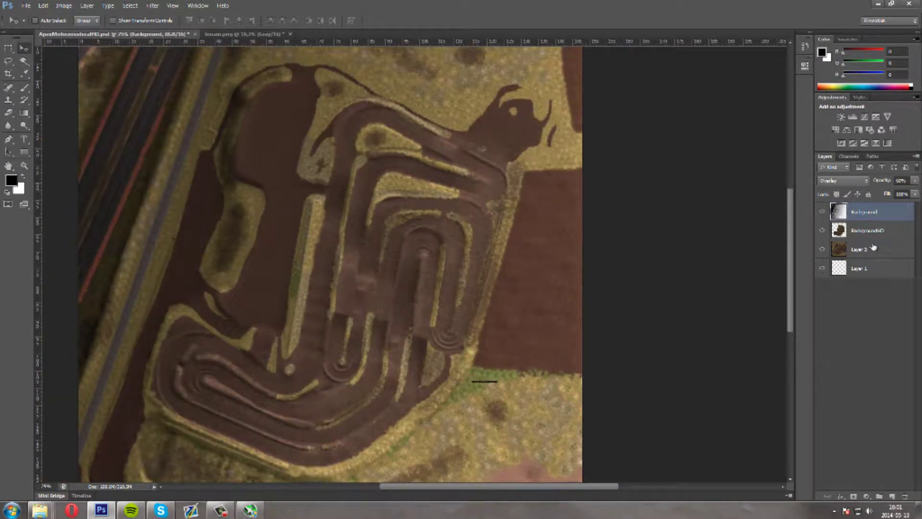
pyautogui.click(822, 211)
pyautogui.click(822, 212)
pyautogui.click(822, 212)
pyautogui.click(822, 212)
pyautogui.click(822, 212)
pyautogui.click(822, 212)
pyautogui.click(822, 212)
pyautogui.click(822, 212)
pyautogui.click(822, 212)
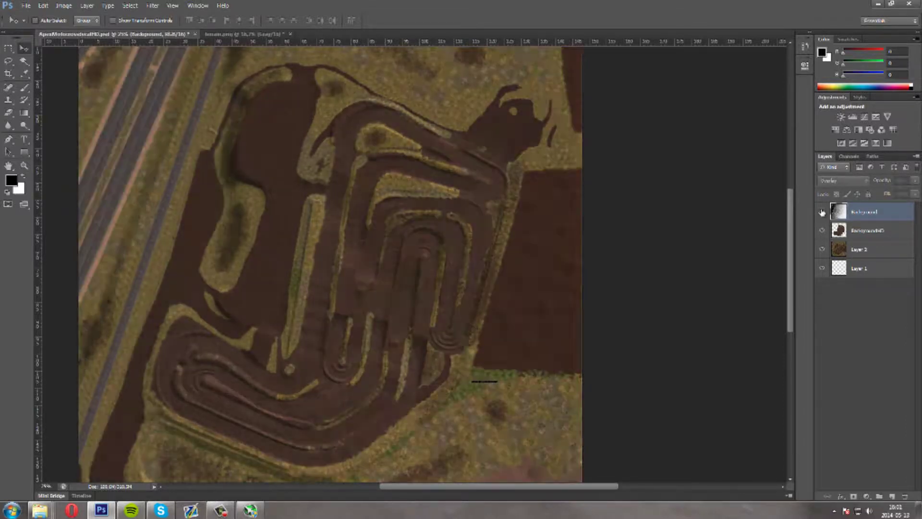
pyautogui.click(822, 212)
pyautogui.click(822, 212)
pyautogui.click(822, 212)
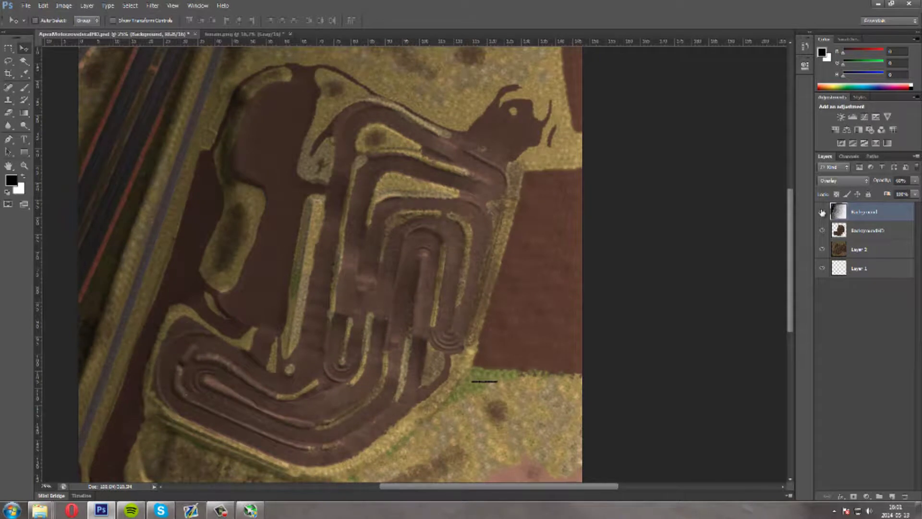
pyautogui.click(822, 212)
pyautogui.click(822, 211)
pyautogui.click(822, 212)
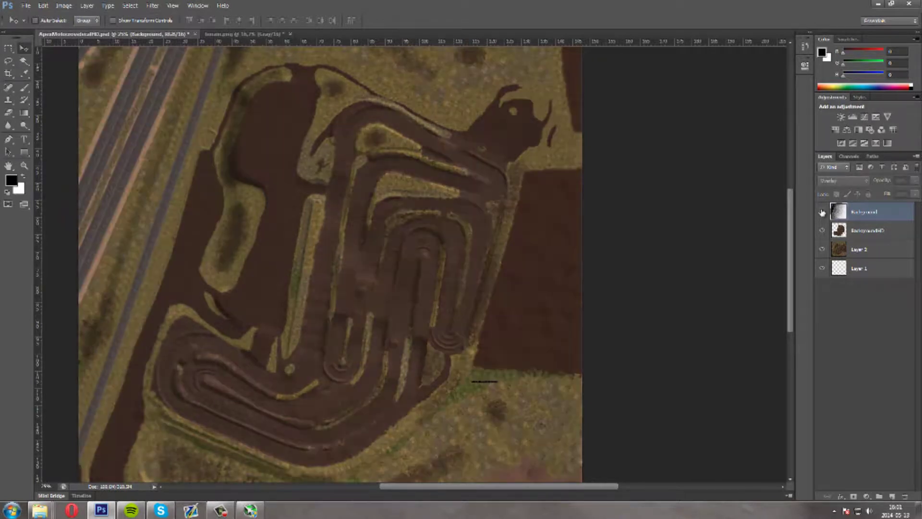
pyautogui.click(822, 212)
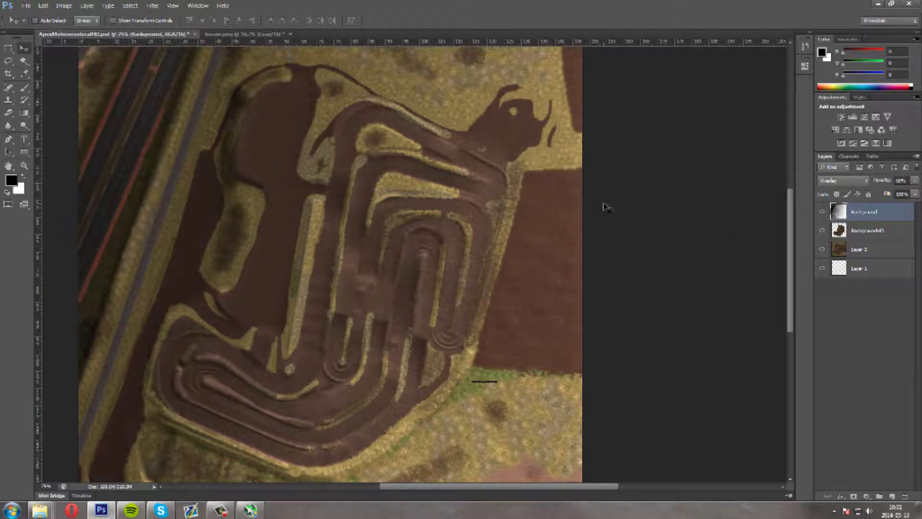
# Create a new layer group named Basemap at the top of the layer stack.
pyautogui.hotkey('ctrl', '+')
pyautogui.hotkey('ctrl', '+')
pyautogui.hotkey('ctrl', '+')
pyautogui.hotkey('ctrl', '+')
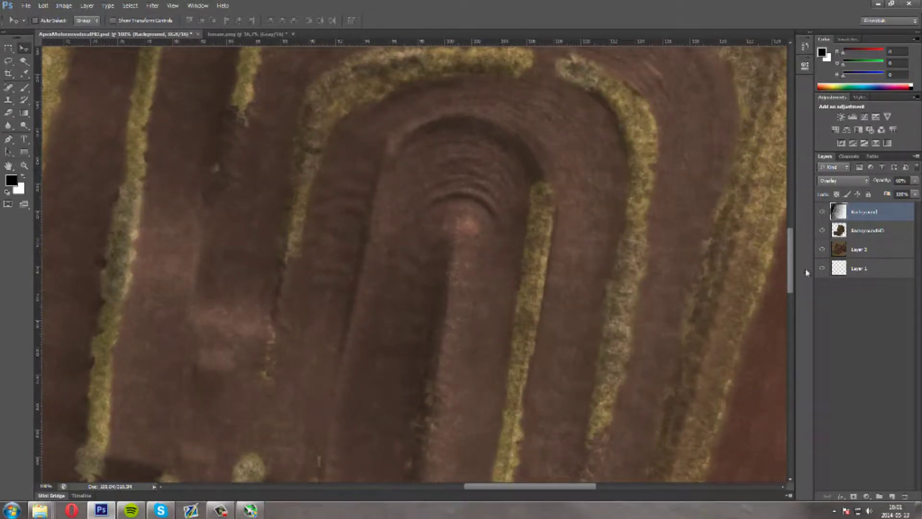
pyautogui.click(881, 498)
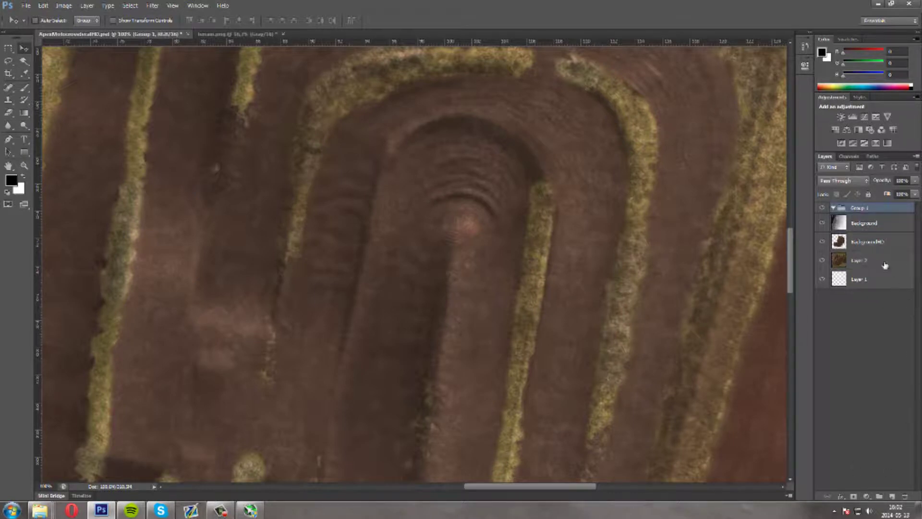
pyautogui.doubleClick(858, 207)
pyautogui.write('Backdrop')
pyautogui.press('Return')
# Move the Background, BackgroundHD, Layer 2 and Layer 1 layers into the Basemap group.
pyautogui.click(874, 279)
pyautogui.keyDown('shift'); pyautogui.click(864, 225); pyautogui.keyUp('shift')
pyautogui.moveTo(864, 225); pyautogui.dragTo(859, 207)
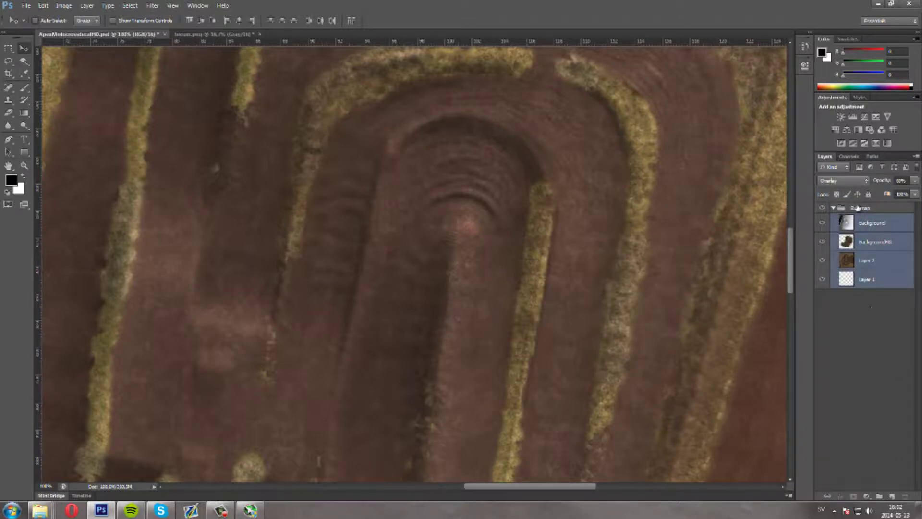
pyautogui.click(859, 207)
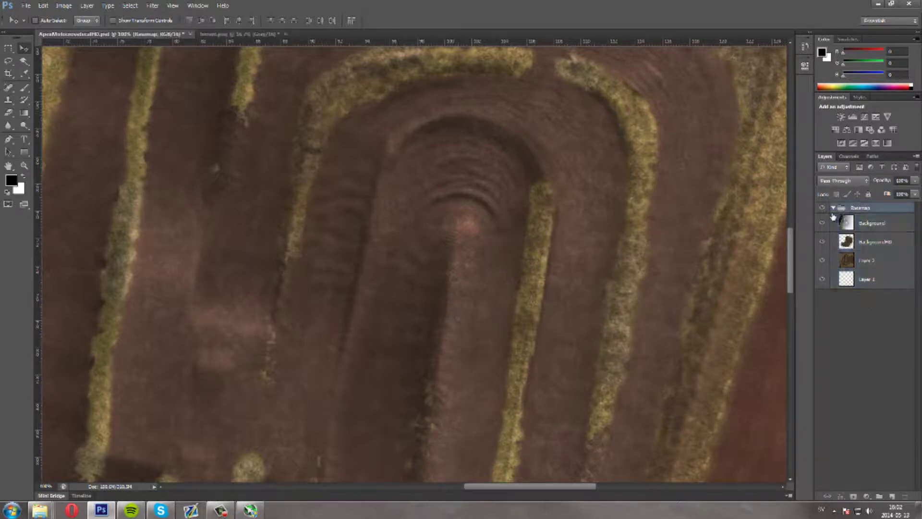
# Create a layer group named Shading above Basemap and add an empty layer inside it.
pyautogui.click(879, 496)
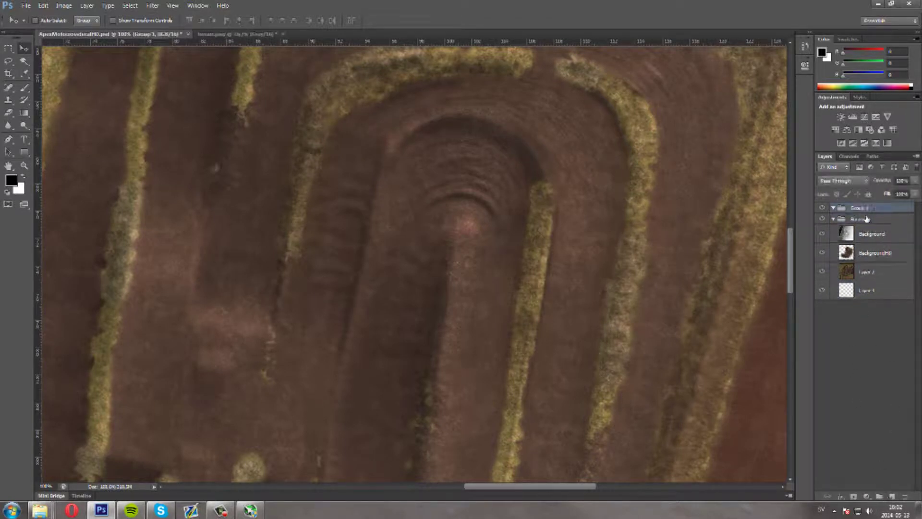
pyautogui.doubleClick(863, 209)
pyautogui.write('Briow')
pyautogui.press('Return')
pyautogui.click(891, 496)
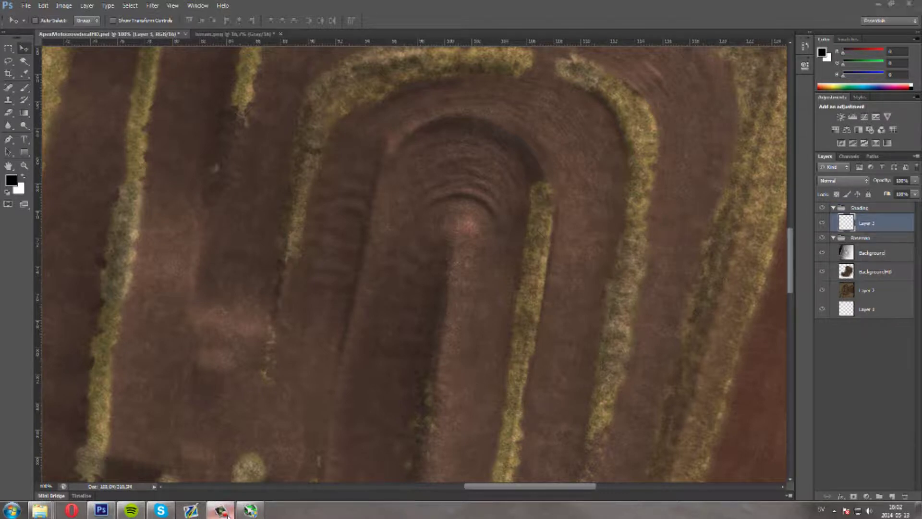
# Set up the Brush tool with a small soft round tip at 0% hardness for detail work on the inner hairpin.
pyautogui.moveTo(227, 515)
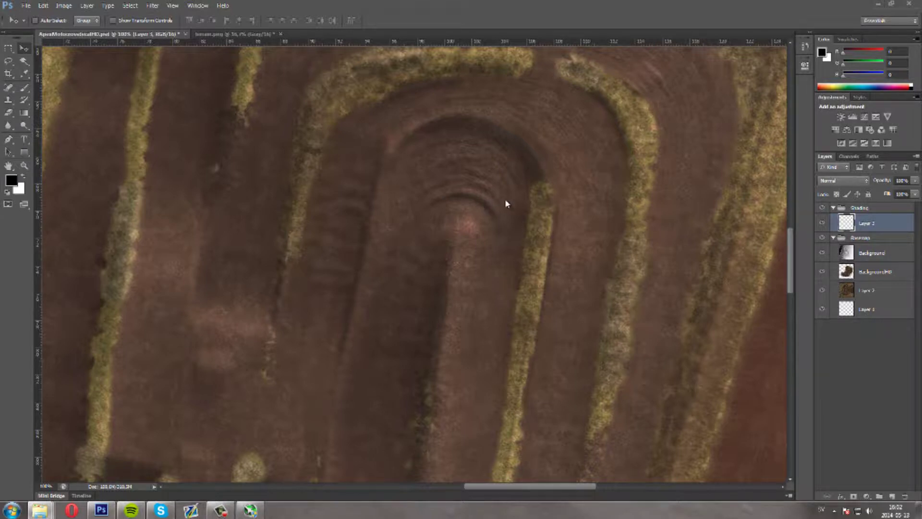
pyautogui.click(489, 2)
pyautogui.hotkey('ctrl', '+')
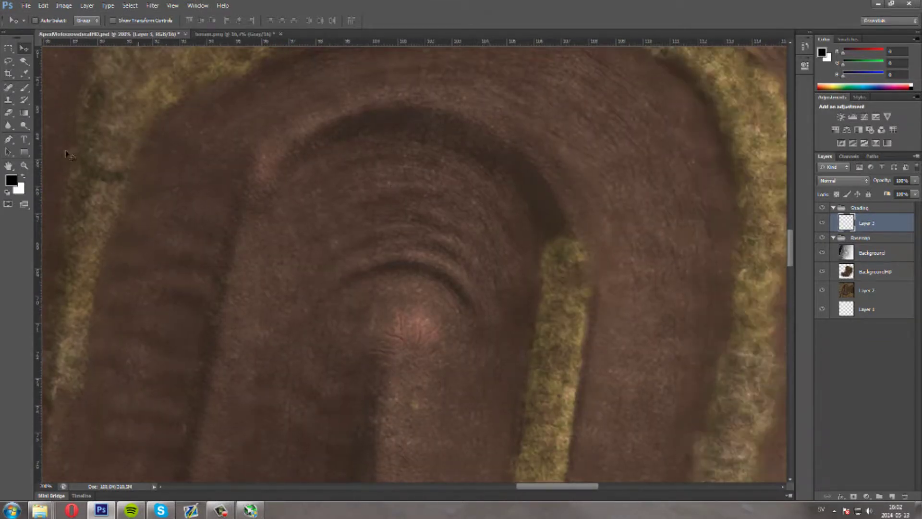
pyautogui.click(24, 87)
pyautogui.click(37, 20)
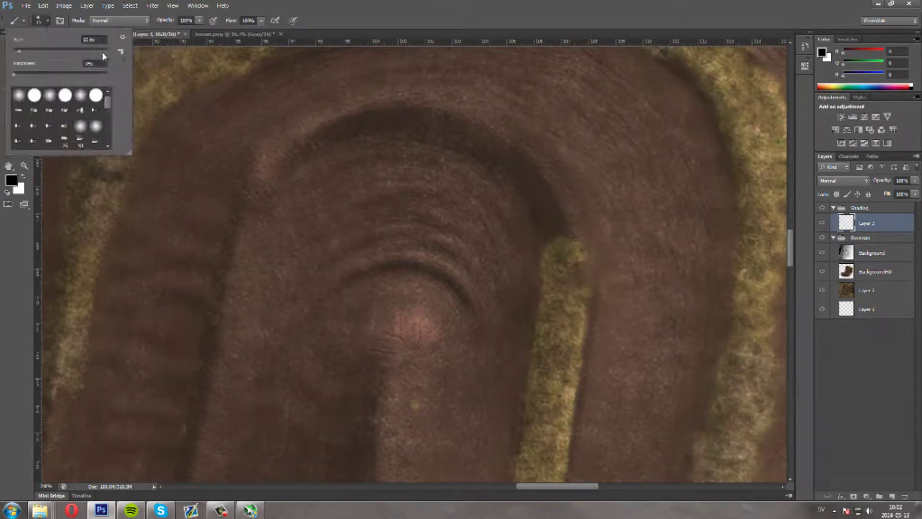
pyautogui.click(20, 51)
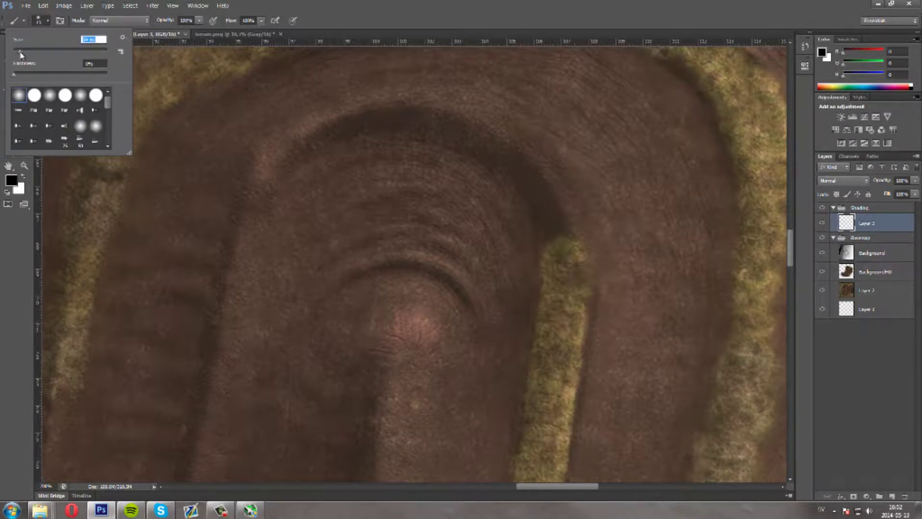
pyautogui.click(371, 273)
pyautogui.press('Return')
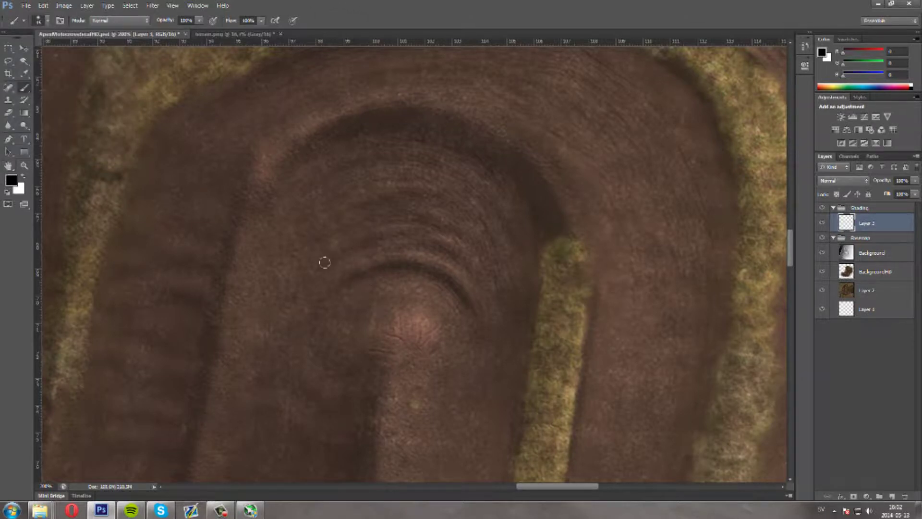
# Paint a white highlight arc along the outer side of the innermost hairpin's dark ridge line on the new Shading layer.
pyautogui.click(11, 179)
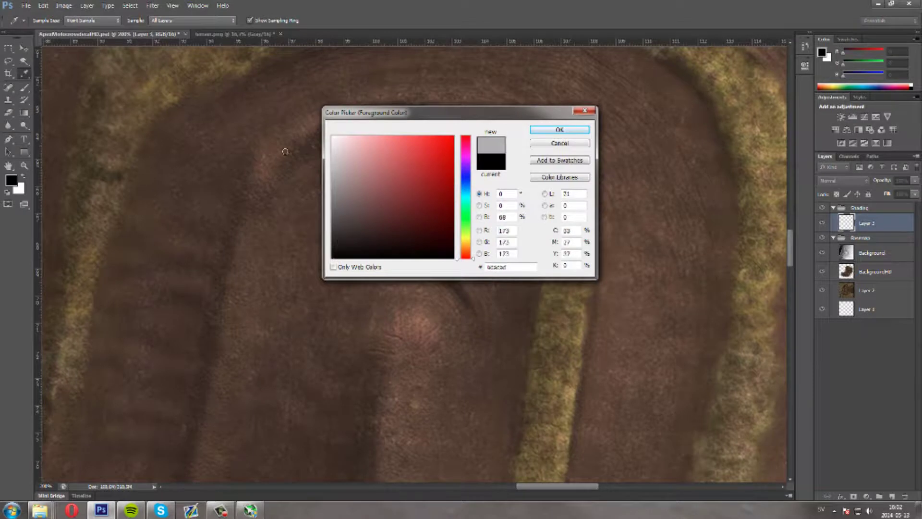
pyautogui.click(335, 139)
pyautogui.click(557, 130)
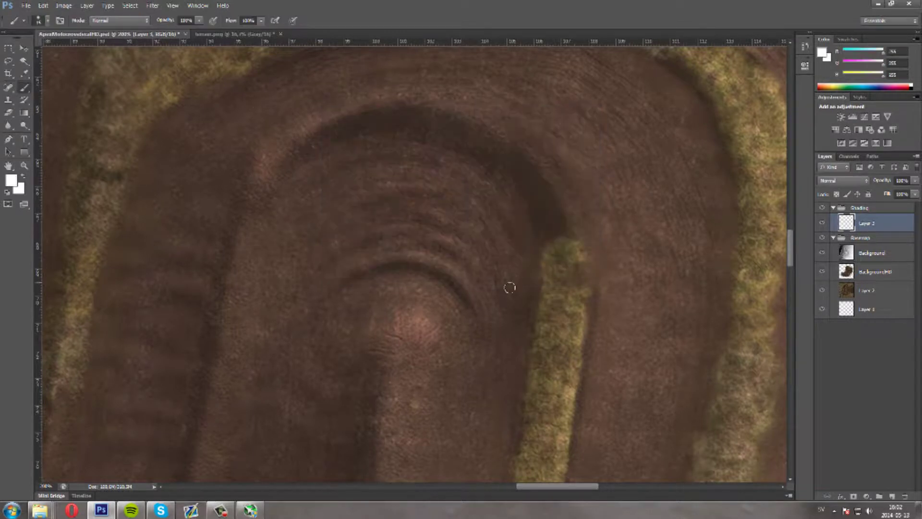
pyautogui.moveTo(471, 306)
pyautogui.mouseDown()
pyautogui.moveTo(448, 271)
pyautogui.moveTo(412, 258)
pyautogui.moveTo(389, 256)
pyautogui.moveTo(341, 278)
pyautogui.moveTo(374, 257)
pyautogui.moveTo(426, 256)
pyautogui.moveTo(454, 275)
pyautogui.moveTo(479, 321)
pyautogui.mouseUp()
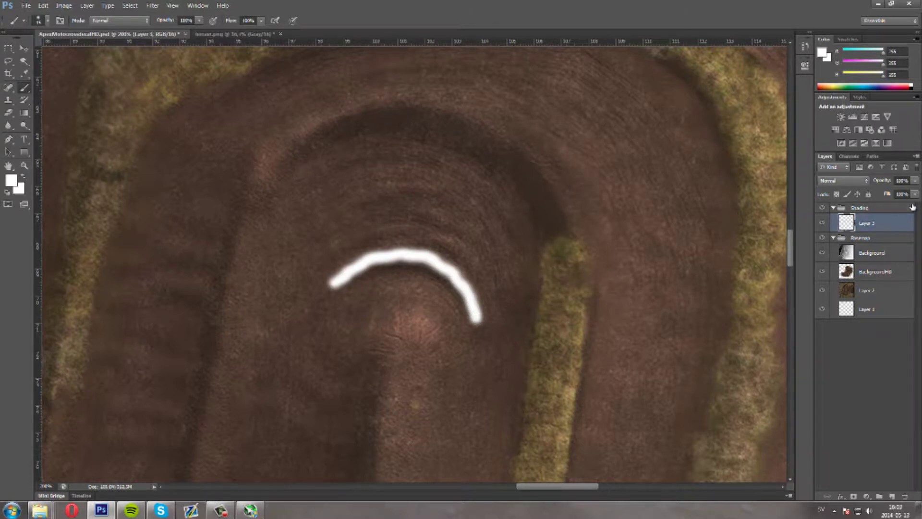
# Set the white arc layer to Overlay at about 35% opacity, and compare the turn with it hidden and shown.
pyautogui.click(845, 181)
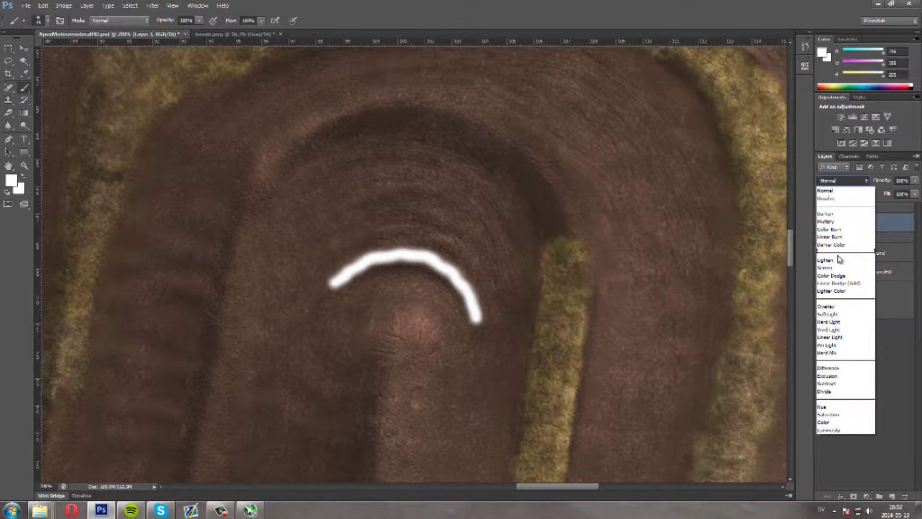
pyautogui.click(835, 306)
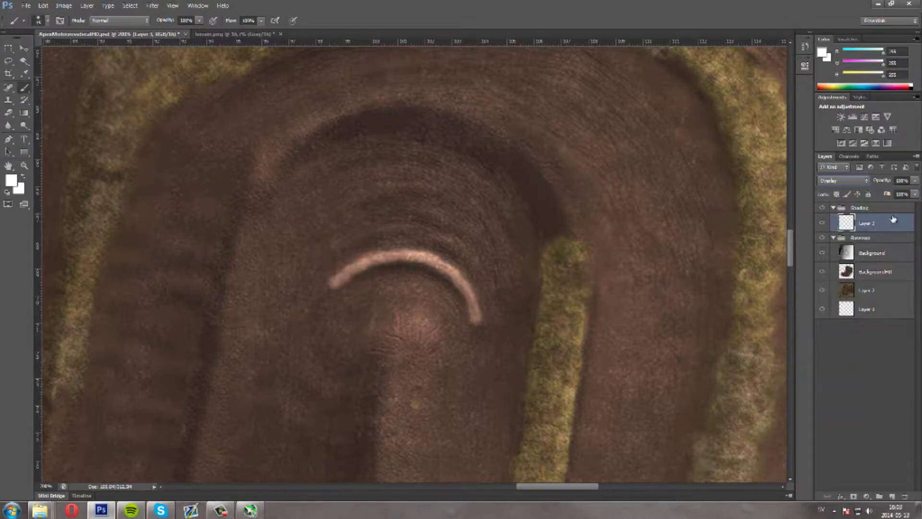
pyautogui.moveTo(915, 181)
pyautogui.mouseDown()
pyautogui.moveTo(902, 195)
pyautogui.moveTo(886, 194)
pyautogui.mouseUp()
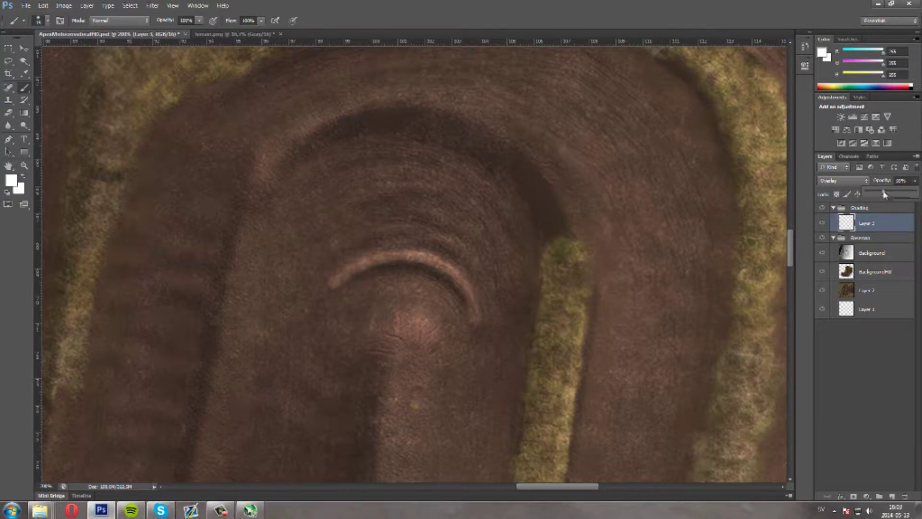
pyautogui.click(821, 225)
pyautogui.click(821, 224)
# Rename the white highlight arc's layer to Turn1Bright.
pyautogui.doubleClick(867, 223)
pyautogui.write('R')
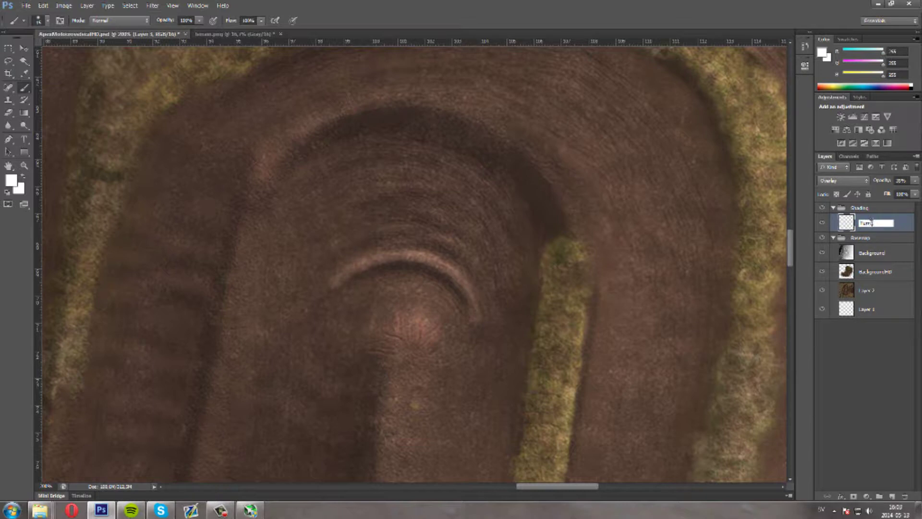
pyautogui.write('urnBright')
pyautogui.press('Return')
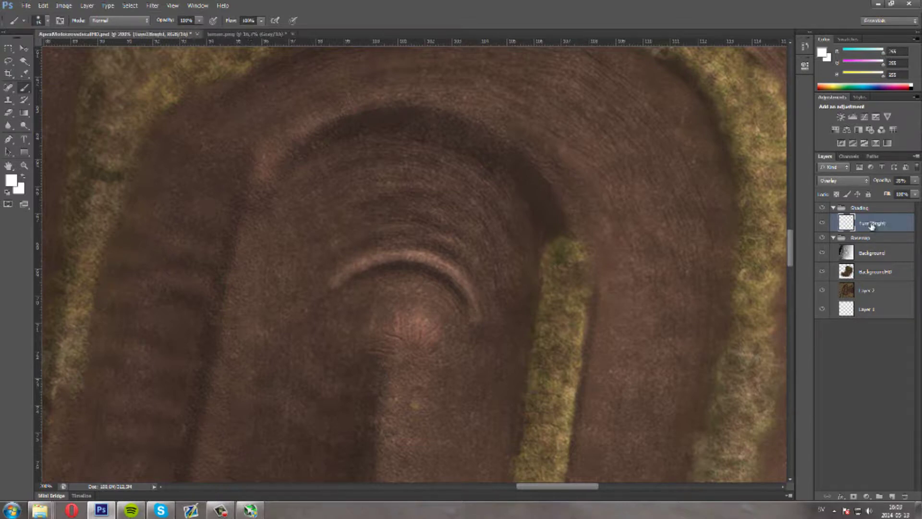
# Add a new layer named Turn1dark above Turn1Bright in the Shading group.
pyautogui.click(891, 495)
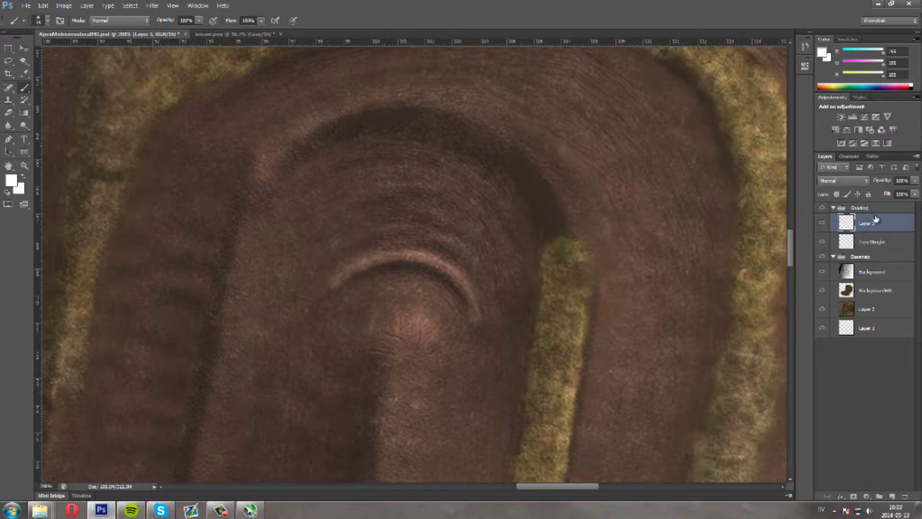
pyautogui.doubleClick(868, 224)
pyautogui.write('k')
pyautogui.press('Return')
# Paint a black shadow arc just inside the highlight arc of the innermost hairpin on the Turn1dark layer.
pyautogui.click(11, 180)
pyautogui.moveTo(336, 252); pyautogui.dragTo(220, 335)
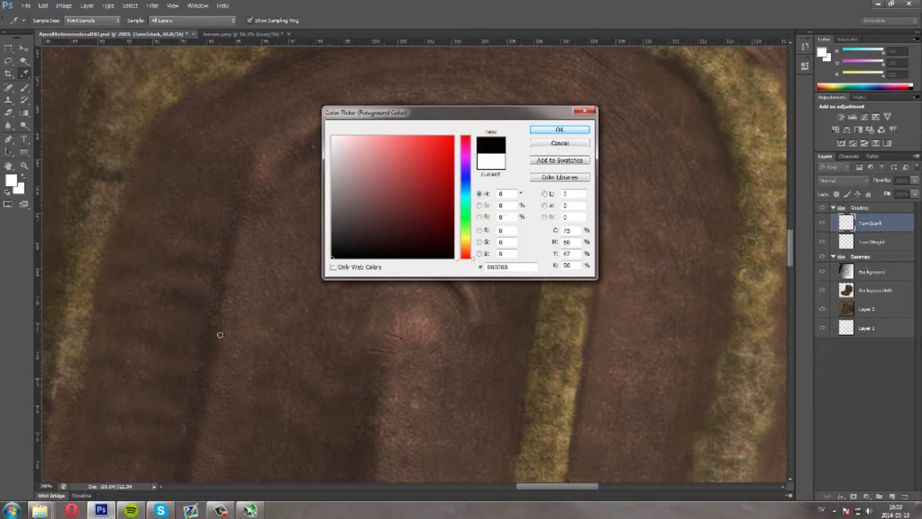
pyautogui.click(559, 129)
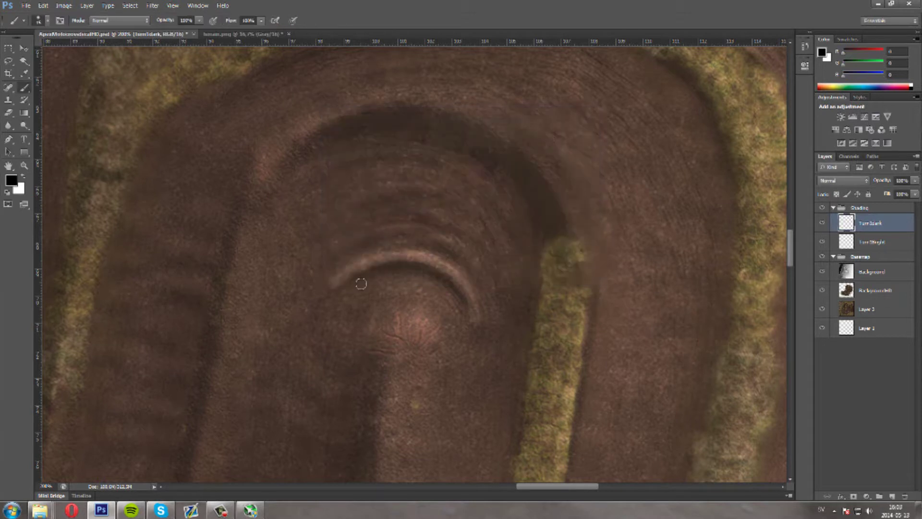
pyautogui.moveTo(360, 284)
pyautogui.mouseDown()
pyautogui.moveTo(412, 266)
pyautogui.moveTo(460, 310)
pyautogui.moveTo(440, 279)
pyautogui.mouseUp()
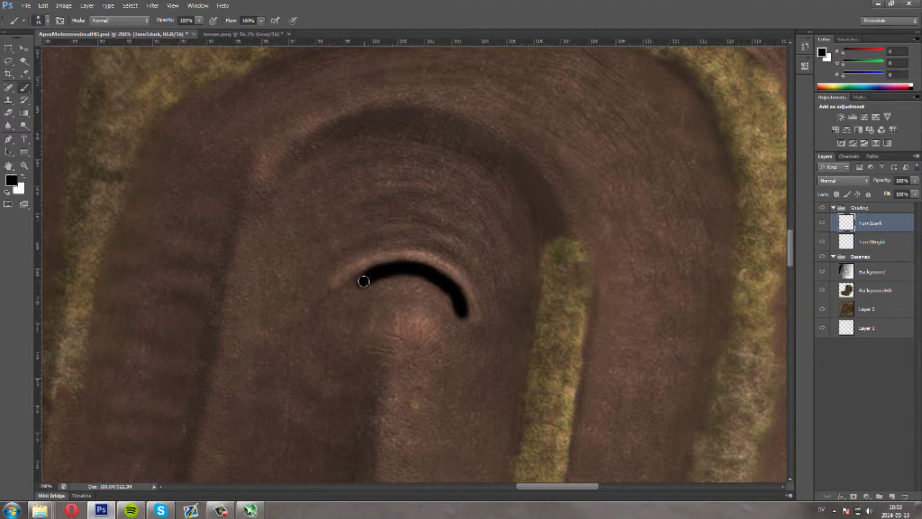
# Blend the Turn1dark layer in Overlay mode at about 35% opacity and check the turn from a wider view.
pyautogui.click(843, 181)
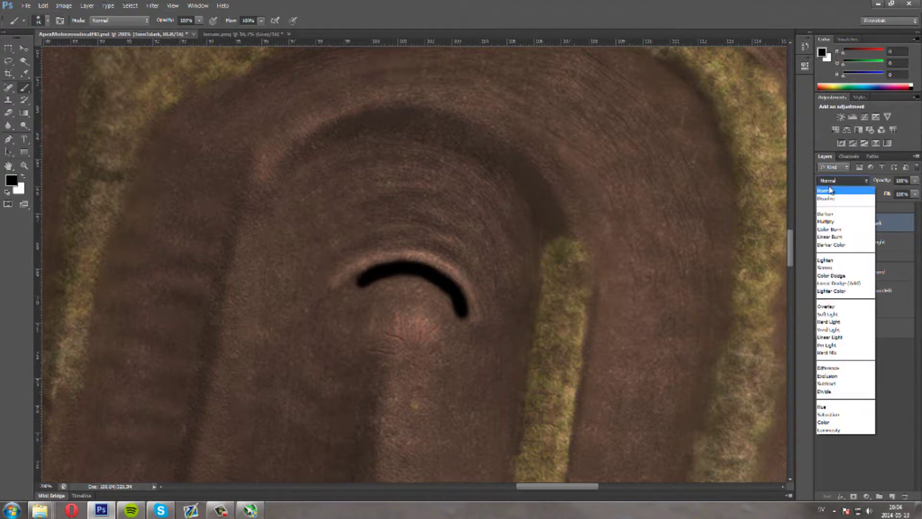
pyautogui.click(849, 306)
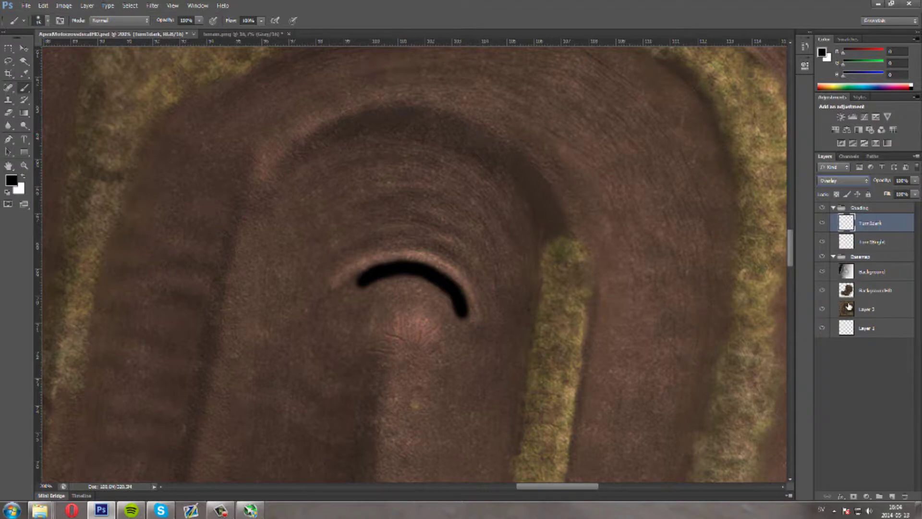
pyautogui.click(915, 181)
pyautogui.moveTo(894, 199); pyautogui.dragTo(883, 193)
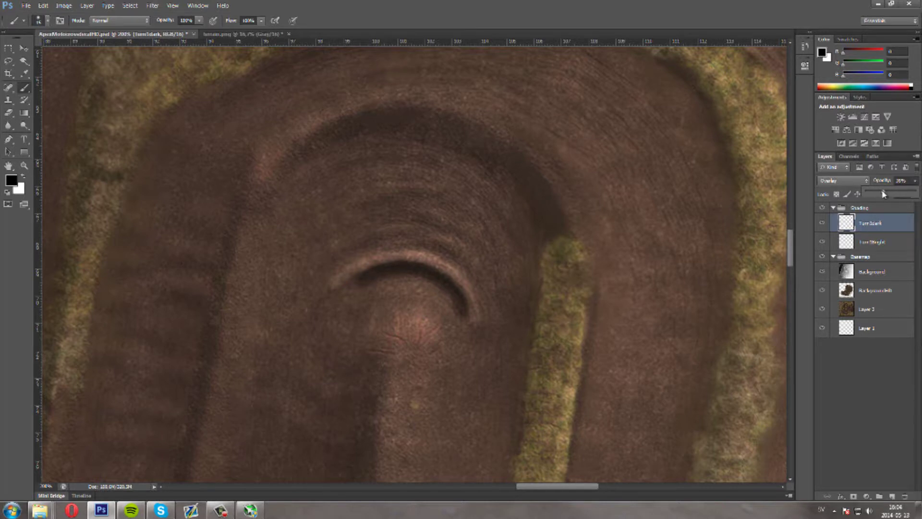
pyautogui.hotkey('ctrl', '-')
pyautogui.hotkey('ctrl', '-')
pyautogui.hotkey('ctrl', '-')
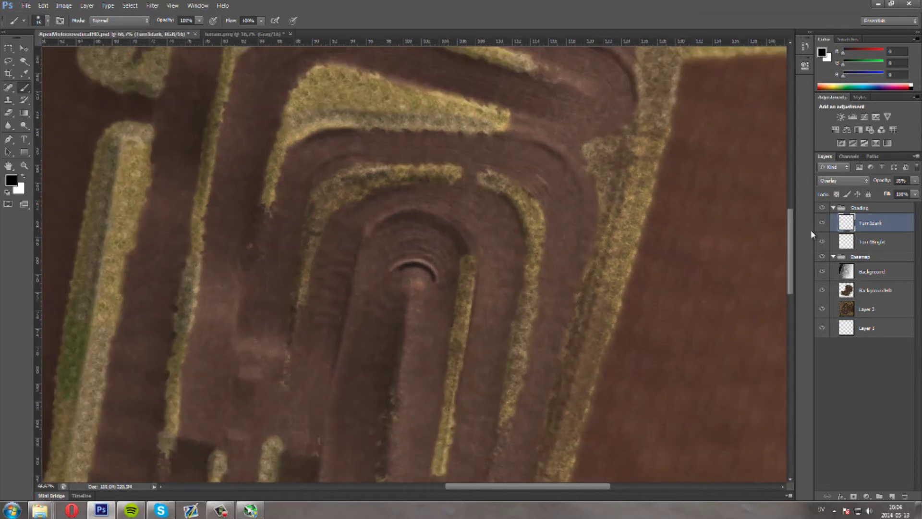
# Switch to the Eraser and reduce its brush size for retouching the arcs of the innermost hairpin.
pyautogui.hotkey('ctrl', '+')
pyautogui.hotkey('ctrl', '+')
pyautogui.hotkey('ctrl', '+')
pyautogui.hotkey('ctrl', '+')
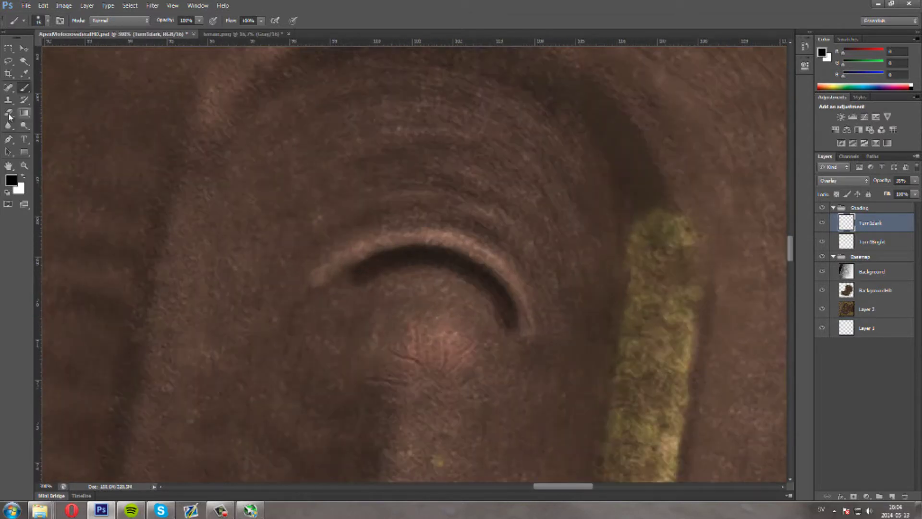
pyautogui.click(8, 113)
pyautogui.click(38, 20)
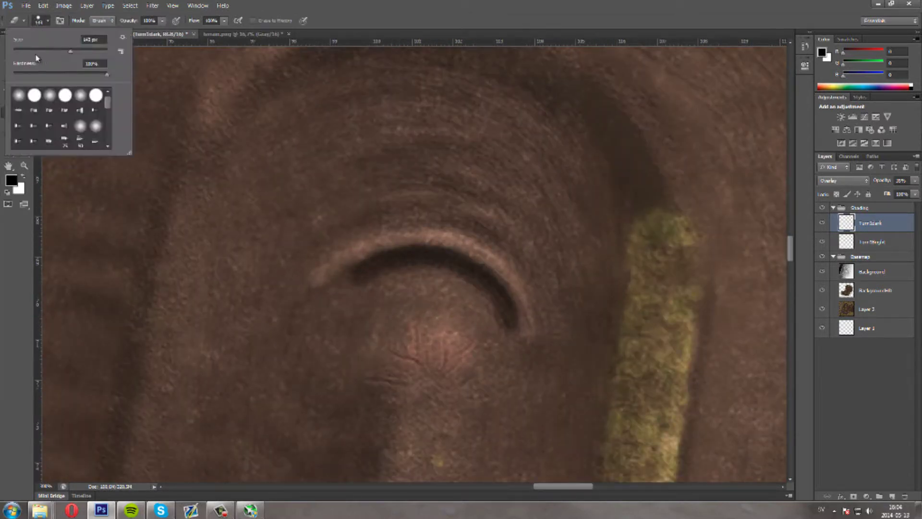
pyautogui.moveTo(46, 51); pyautogui.dragTo(35, 51)
# Try to erase the left end of the highlight arc on the Turn1Bright layer, and undo the erasing.
pyautogui.click(286, 291)
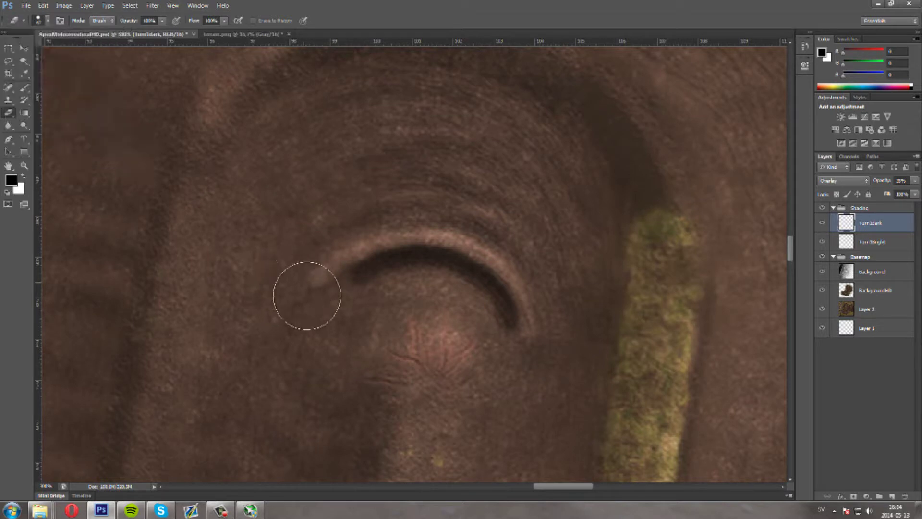
pyautogui.click(867, 242)
pyautogui.moveTo(309, 247)
pyautogui.mouseDown()
pyautogui.moveTo(317, 274)
pyautogui.moveTo(301, 271)
pyautogui.moveTo(323, 226)
pyautogui.moveTo(324, 237)
pyautogui.mouseUp()
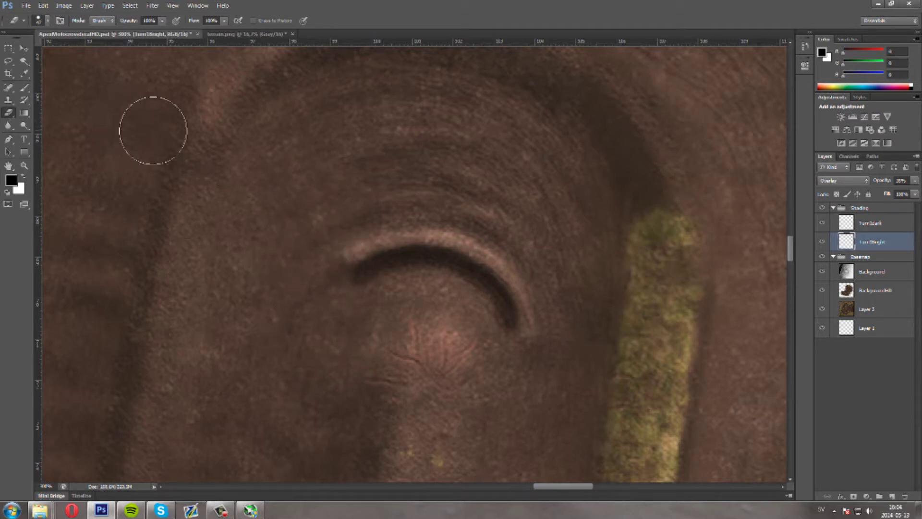
pyautogui.hotkey('ctrl', 'alt', 'z')
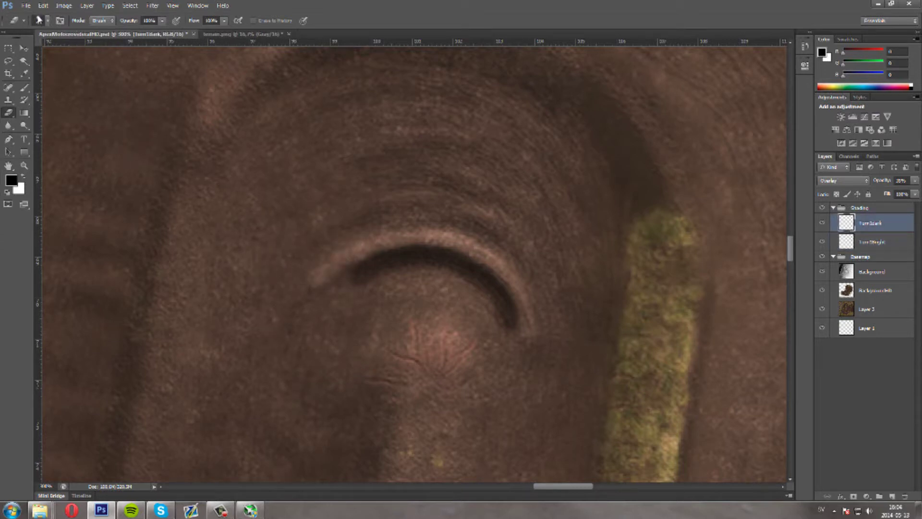
# Softly erase both ends of the innermost hairpin's highlight arc on the Turn1Bright layer so they fade out.
pyautogui.click(38, 20)
pyautogui.click(223, 168)
pyautogui.moveTo(288, 273)
pyautogui.mouseDown()
pyautogui.moveTo(295, 292)
pyautogui.moveTo(304, 262)
pyautogui.mouseUp()
pyautogui.click(858, 243)
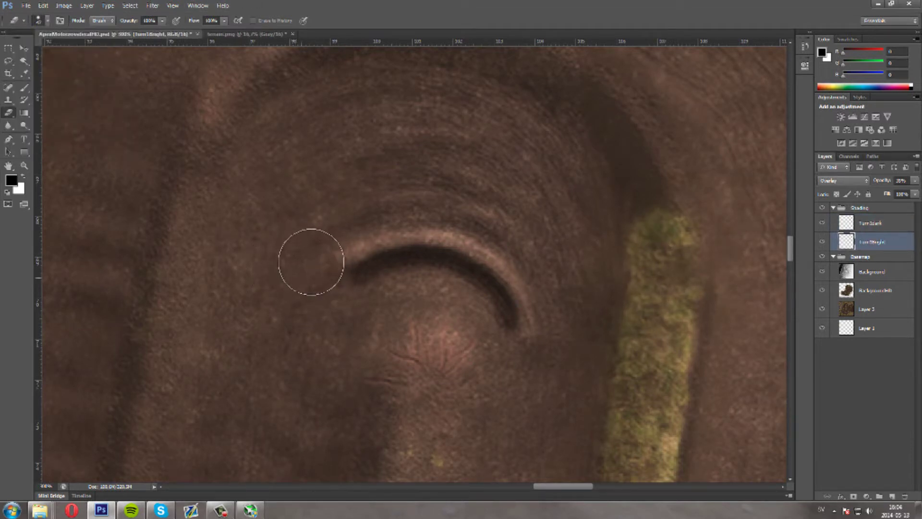
pyautogui.moveTo(311, 262)
pyautogui.mouseDown()
pyautogui.moveTo(334, 218)
pyautogui.moveTo(317, 272)
pyautogui.moveTo(340, 232)
pyautogui.moveTo(305, 285)
pyautogui.mouseUp()
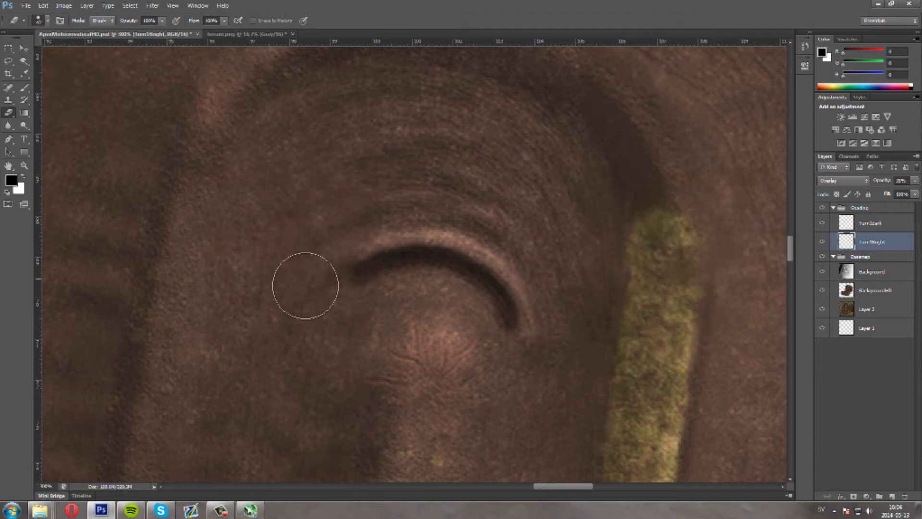
pyautogui.moveTo(495, 354)
pyautogui.mouseDown()
pyautogui.moveTo(538, 356)
pyautogui.moveTo(560, 329)
pyautogui.moveTo(558, 352)
pyautogui.moveTo(573, 277)
pyautogui.moveTo(559, 334)
pyautogui.moveTo(563, 272)
pyautogui.mouseUp()
# Examine the retouched innermost hairpin from a wider view and again close up.
pyautogui.hotkey('ctrl', '-')
pyautogui.hotkey('ctrl', '-')
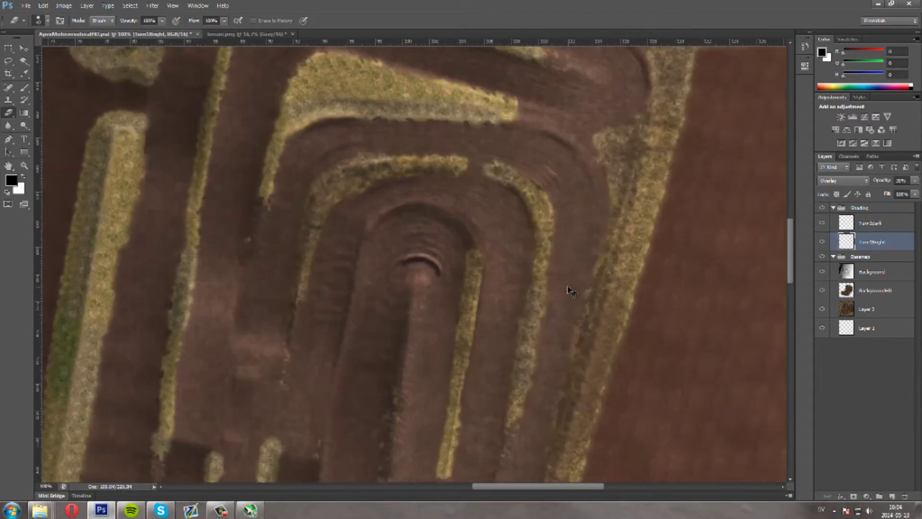
pyautogui.hotkey('ctrl', '-')
pyautogui.hotkey('ctrl', '-')
pyautogui.hotkey('ctrl', '-')
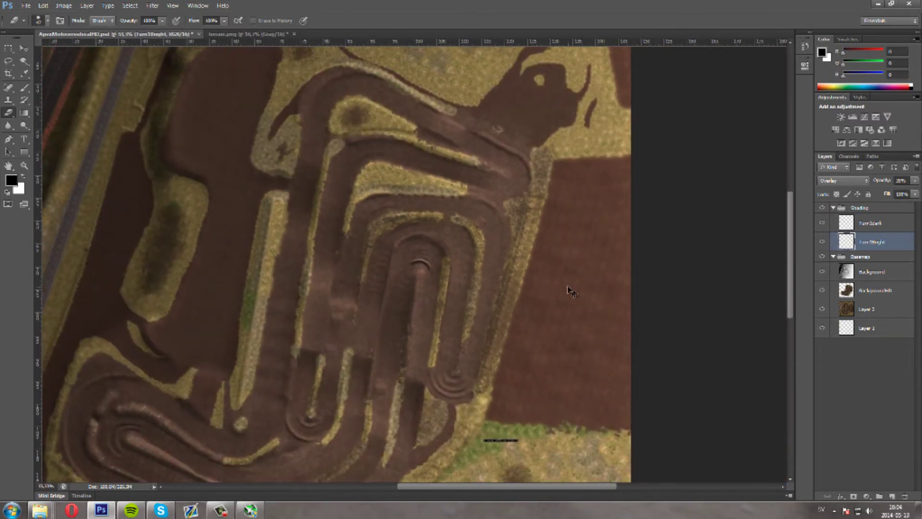
pyautogui.hotkey('ctrl', '+')
pyautogui.hotkey('ctrl', '+')
pyautogui.hotkey('ctrl', '+')
pyautogui.hotkey('ctrl', '+')
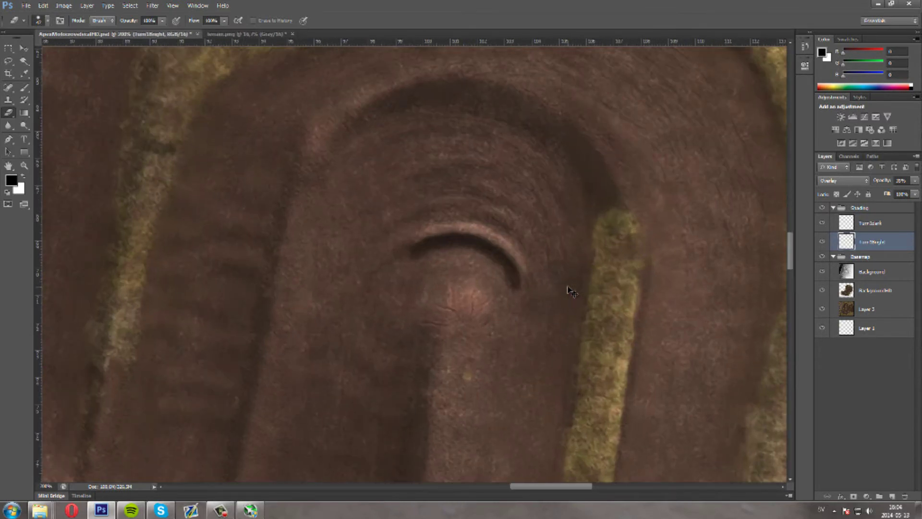
# Examine the other hairpins and berms around the motocross track, comparing their shading with the retouched turn.
pyautogui.hotkey('ctrl', '-')
pyautogui.hotkey('ctrl', '-')
pyautogui.scroll(-5, 432, 201)
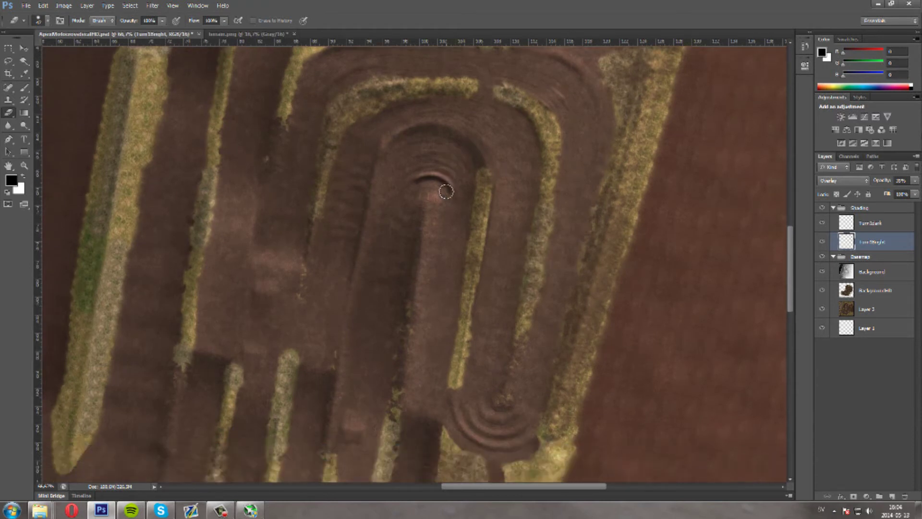
pyautogui.scroll(-4, 445, 191)
pyautogui.scroll(-2, 433, 312)
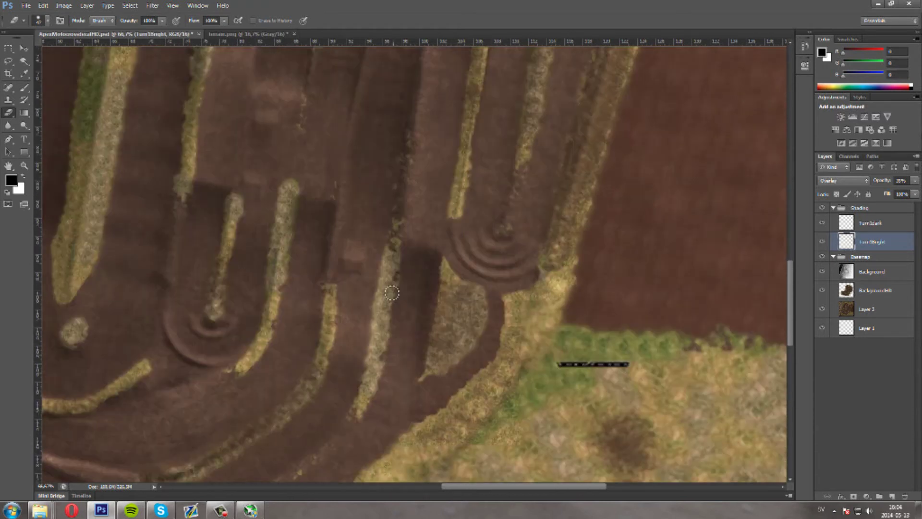
pyautogui.hscroll(-4, 336, 332)
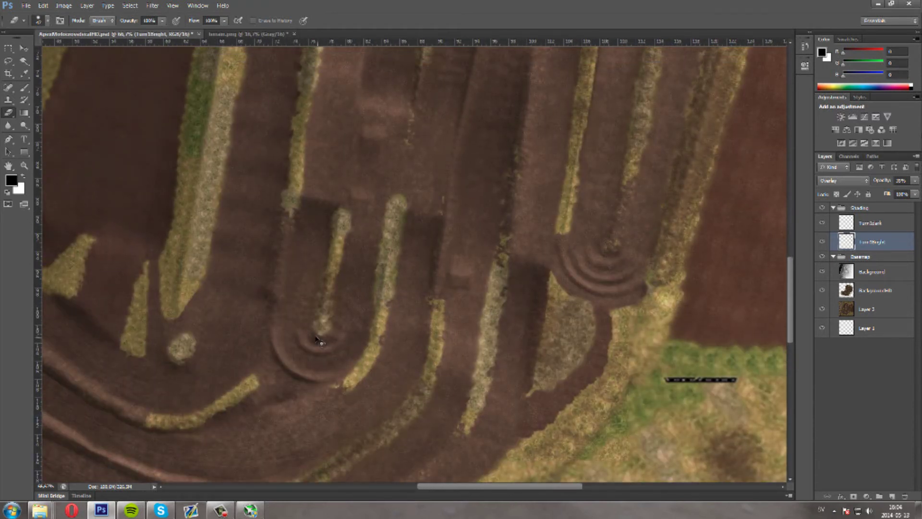
pyautogui.hscroll(-10, 307, 336)
pyautogui.scroll(-2, 280, 325)
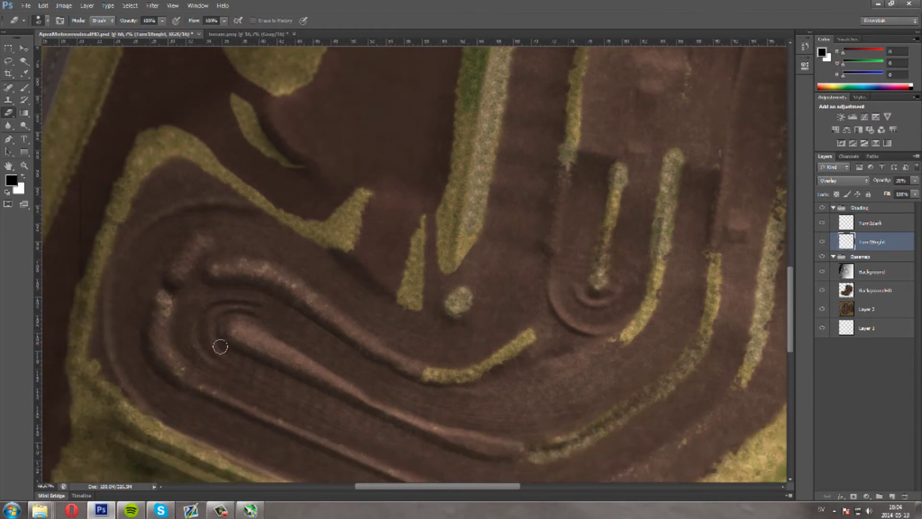
pyautogui.scroll(5, 233, 299)
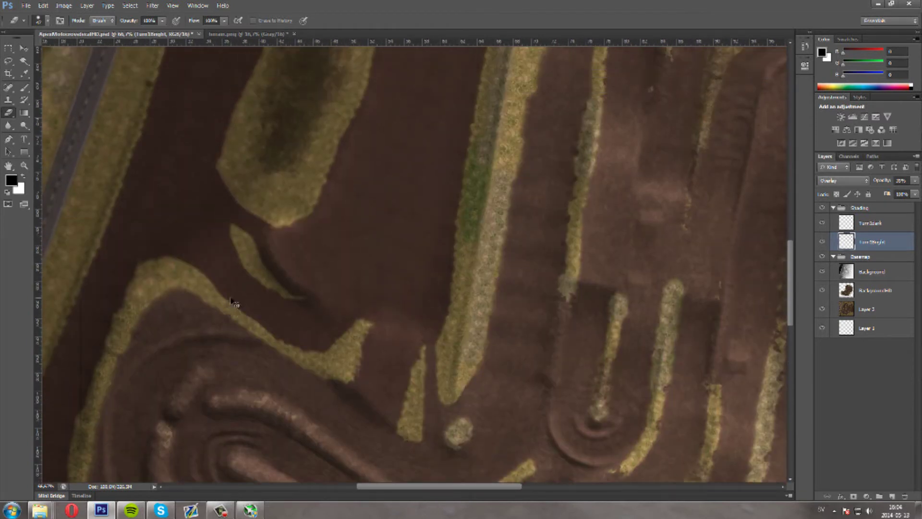
pyautogui.hscroll(5, 233, 300)
pyautogui.hscroll(8, 232, 301)
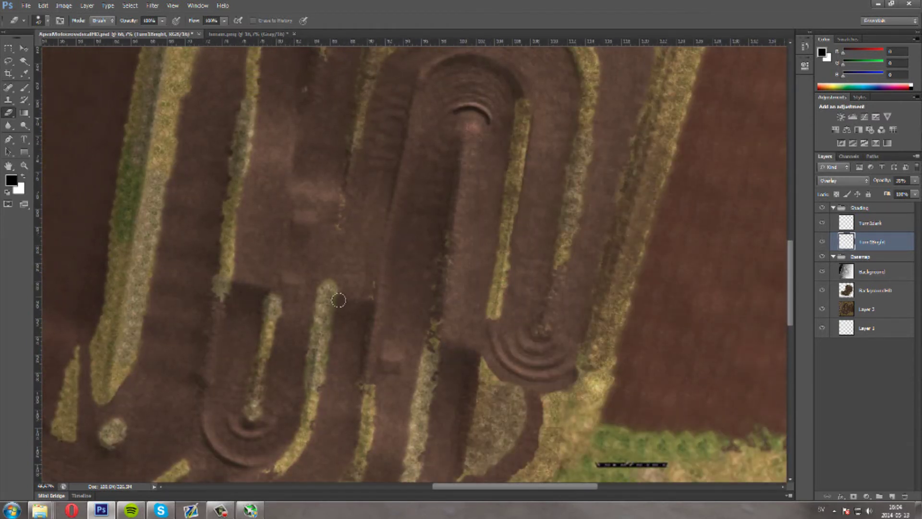
pyautogui.scroll(3, 360, 300)
pyautogui.scroll(5, 358, 300)
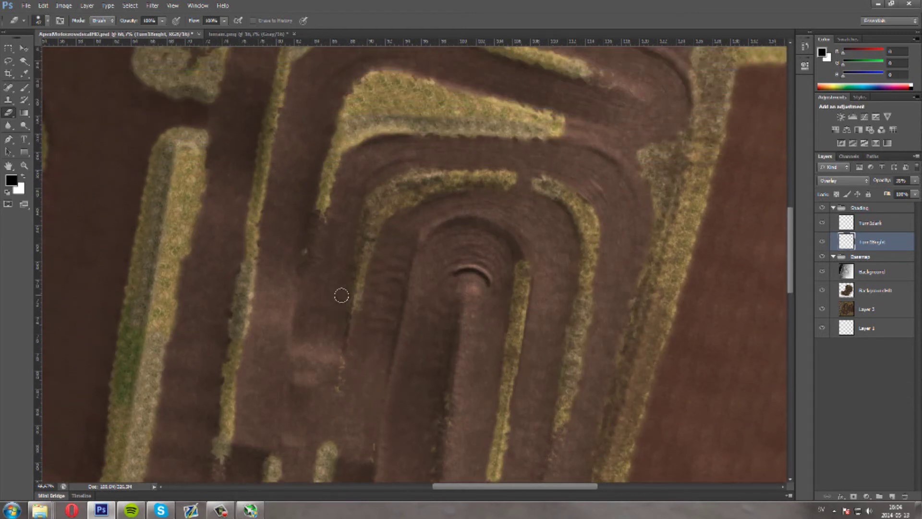
pyautogui.hscroll(2, 342, 300)
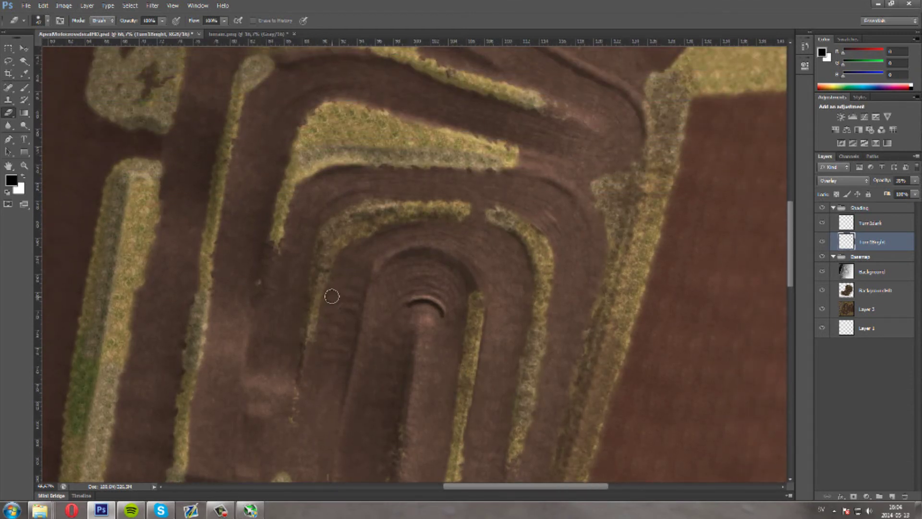
pyautogui.scroll(-3, 335, 300)
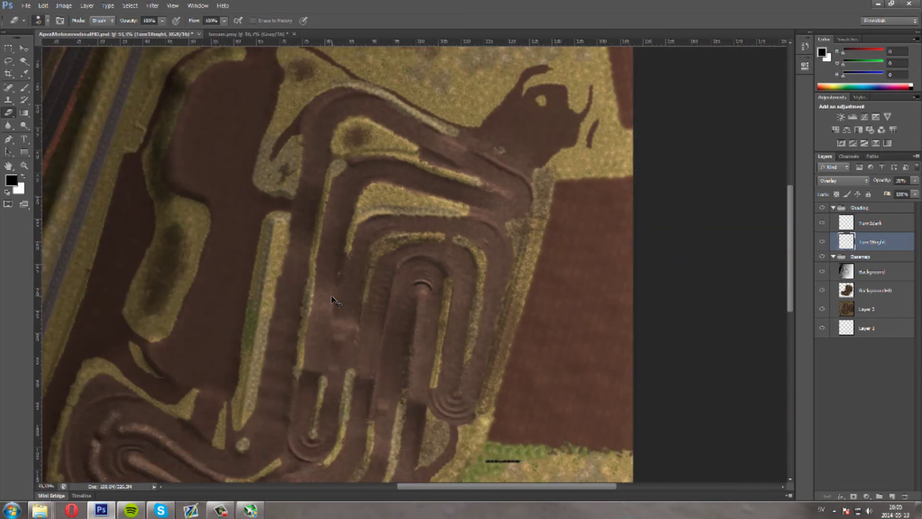
pyautogui.hscroll(-4, 332, 240)
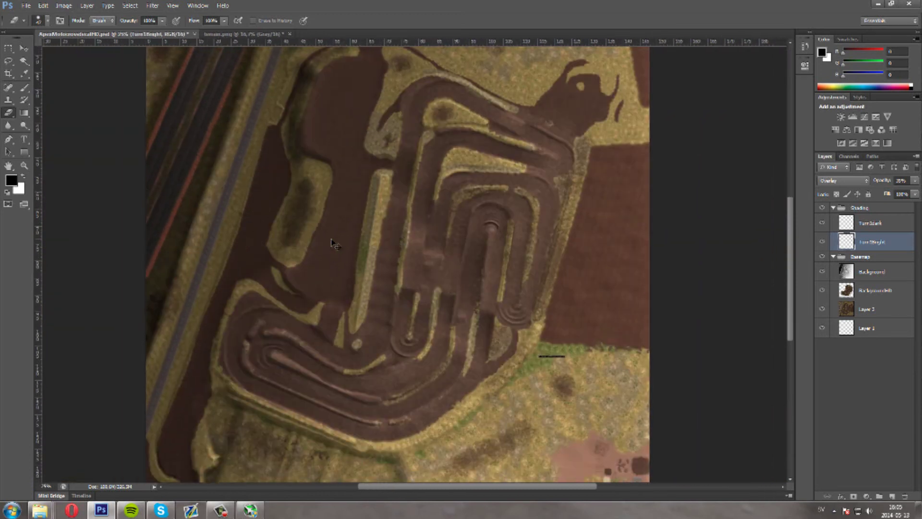